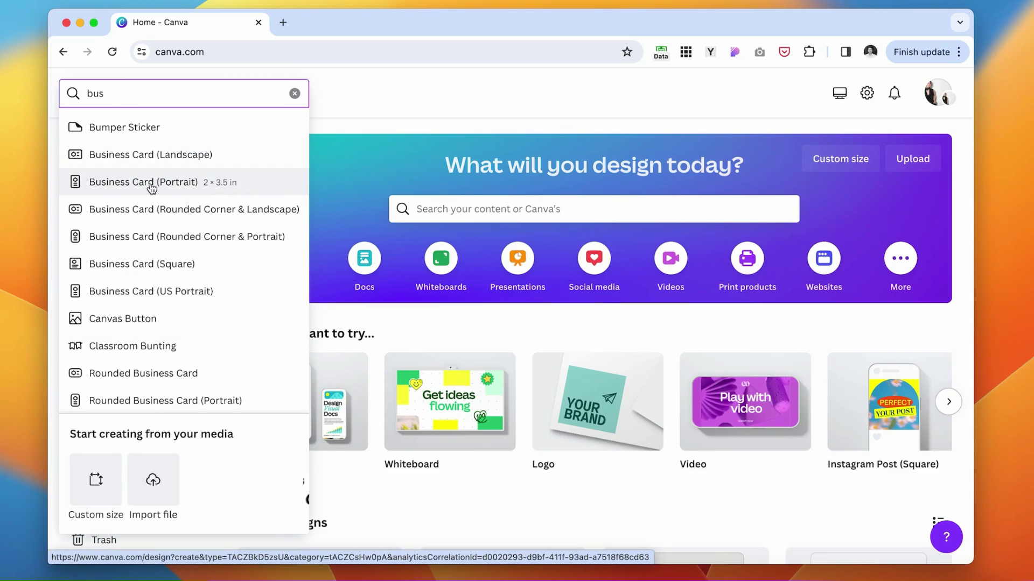
# Start a landscape business card and apply the Neutral Minimalist Typography Monogram Photography template.
pyautogui.click(195, 159)
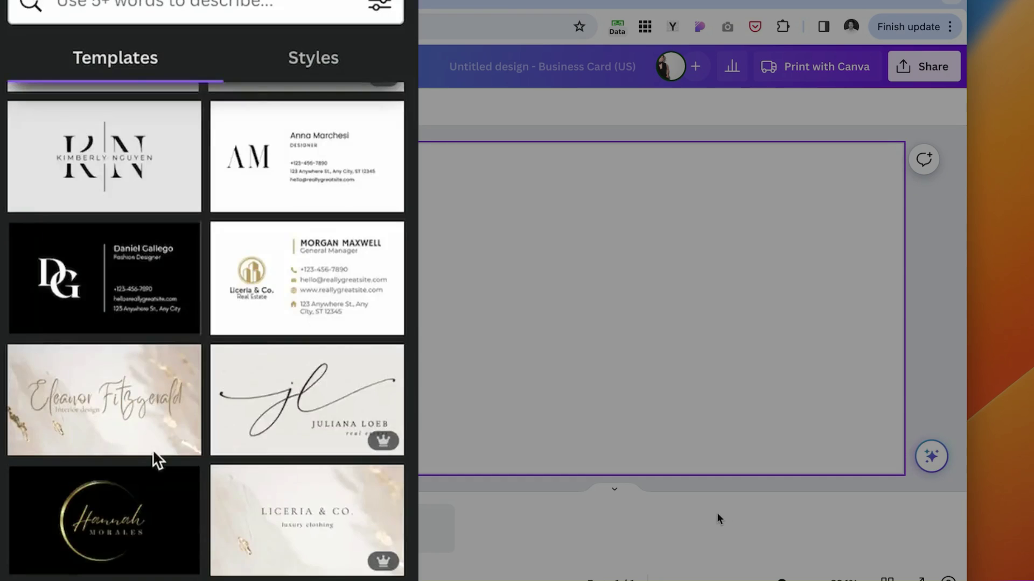
pyautogui.scroll(-10, 153, 449)
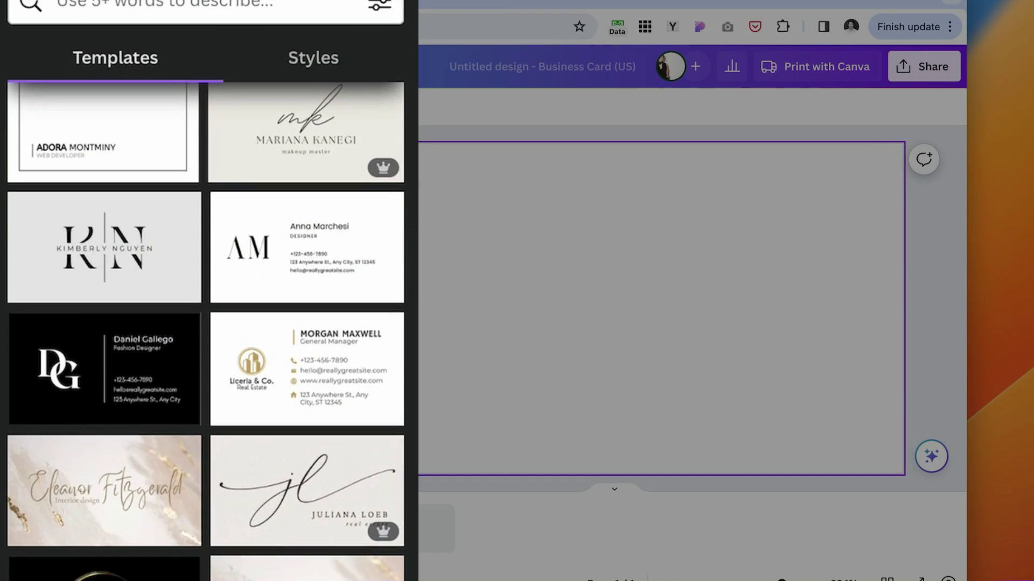
pyautogui.scroll(-10, 207, 332)
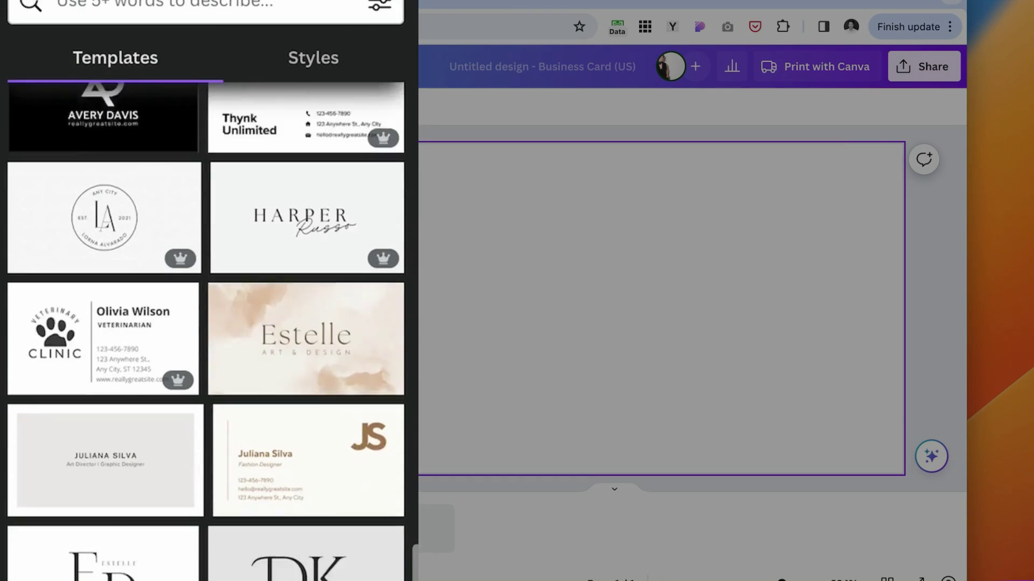
pyautogui.scroll(-5, 206, 332)
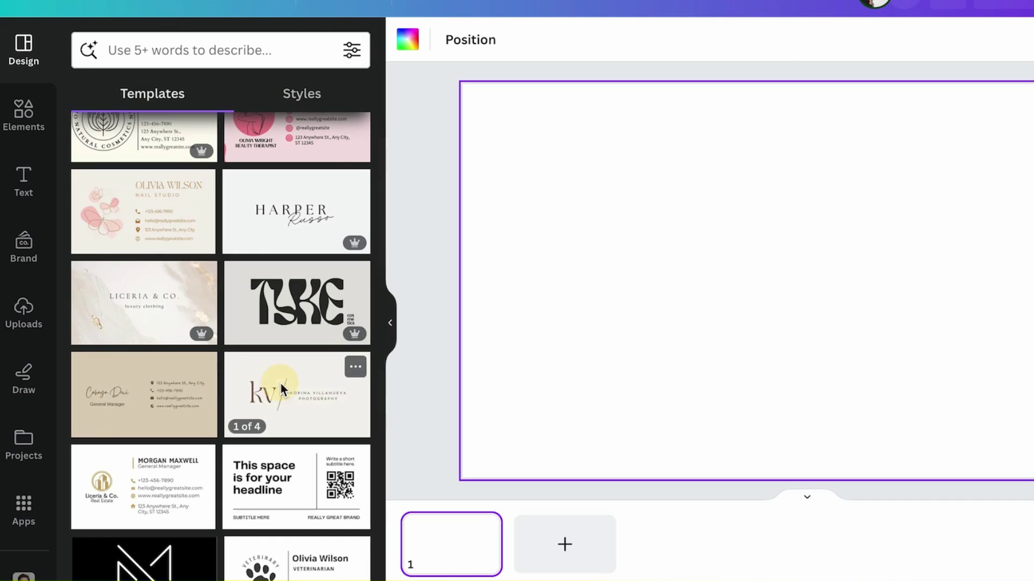
pyautogui.click(281, 389)
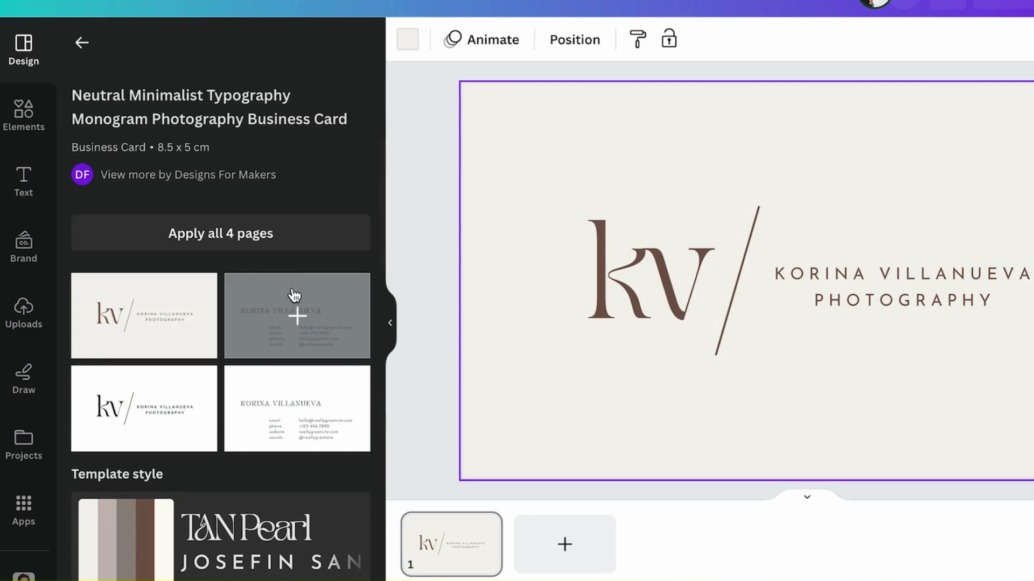
# Keep the KV monogram on page 1 and add a second page with the contact-details layout.
pyautogui.click(292, 305)
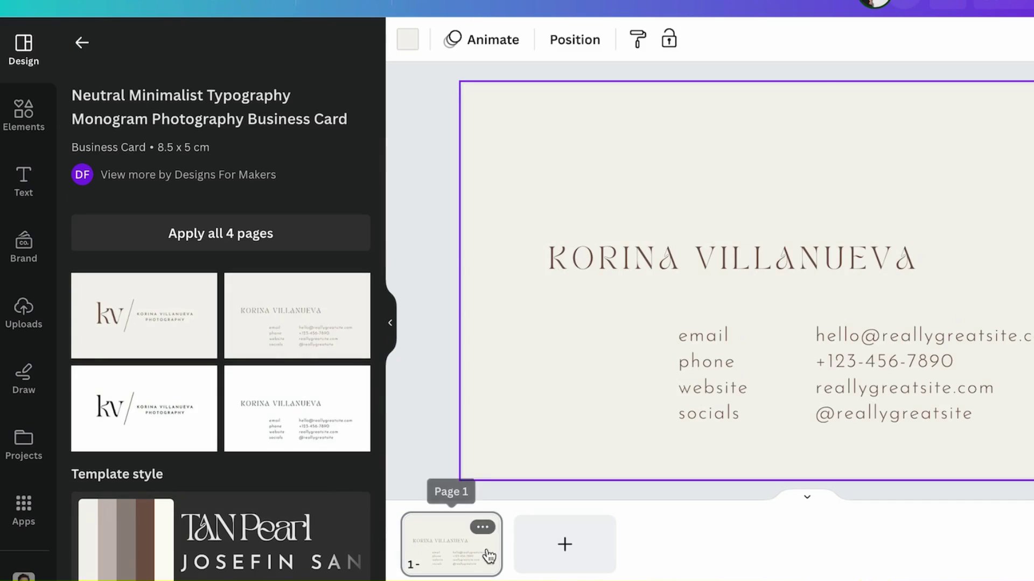
pyautogui.click(167, 318)
pyautogui.click(558, 563)
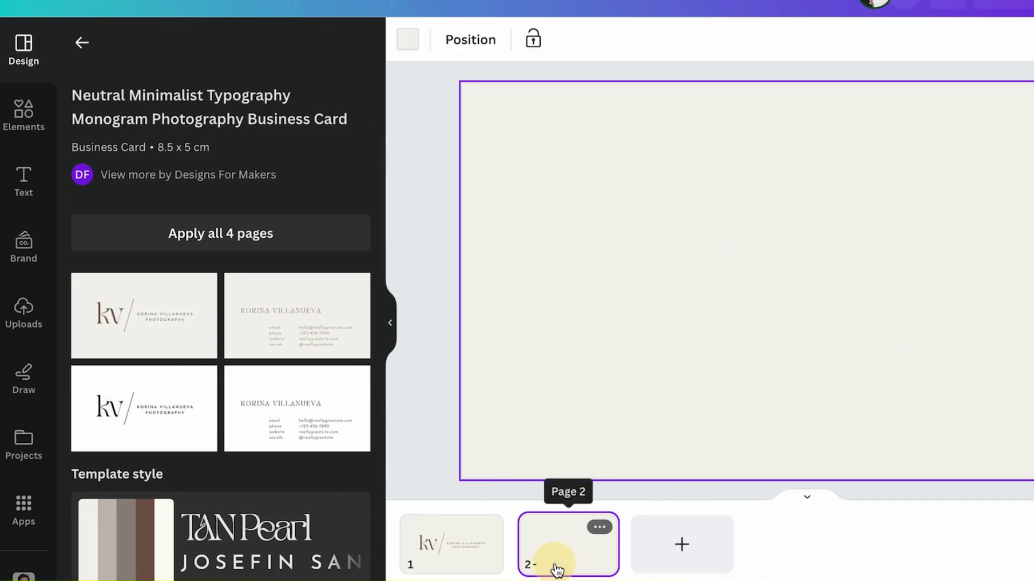
pyautogui.click(265, 346)
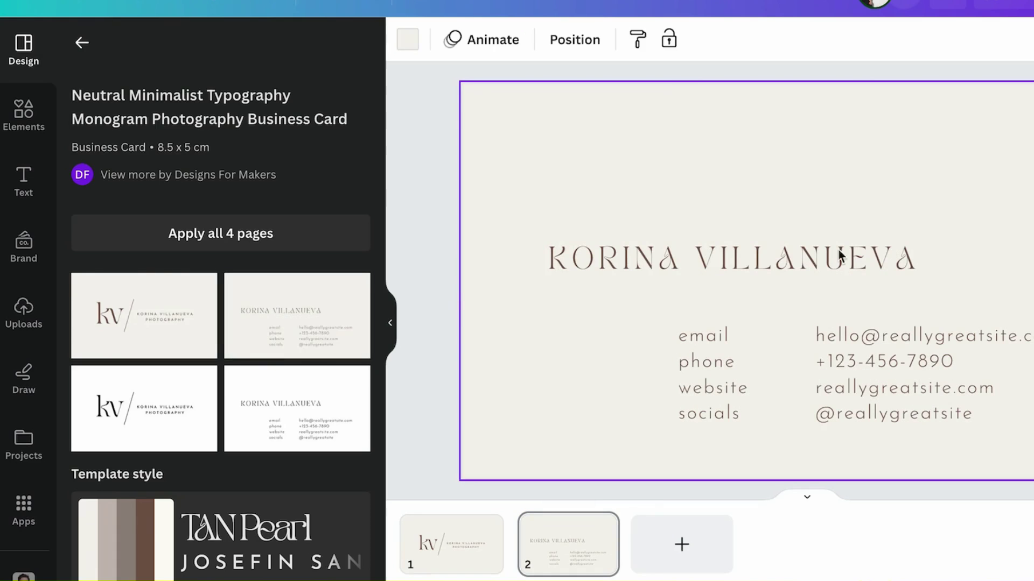
pyautogui.click(87, 48)
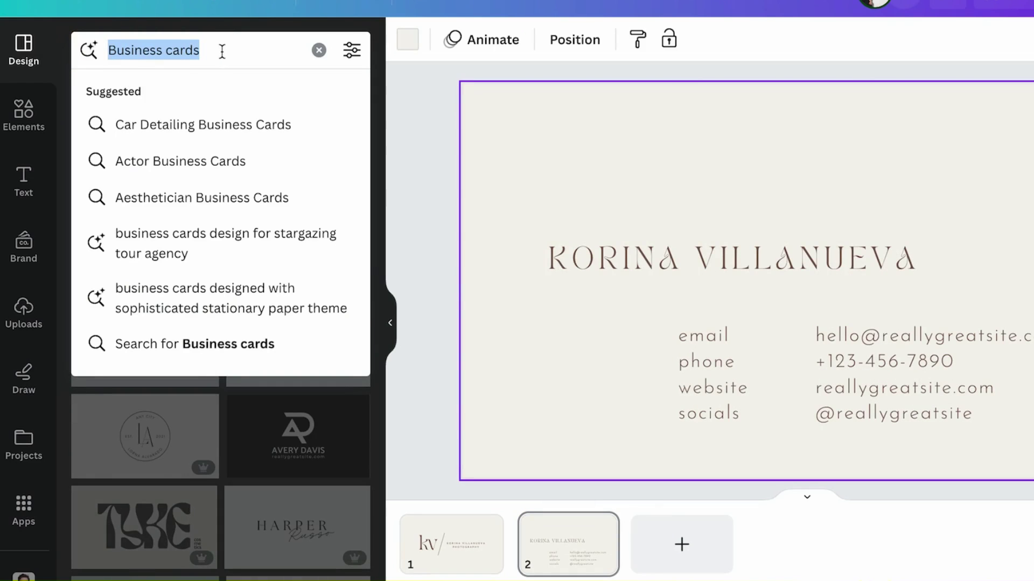
# Search for 'dental' business card templates and browse the results.
pyautogui.write('dental')
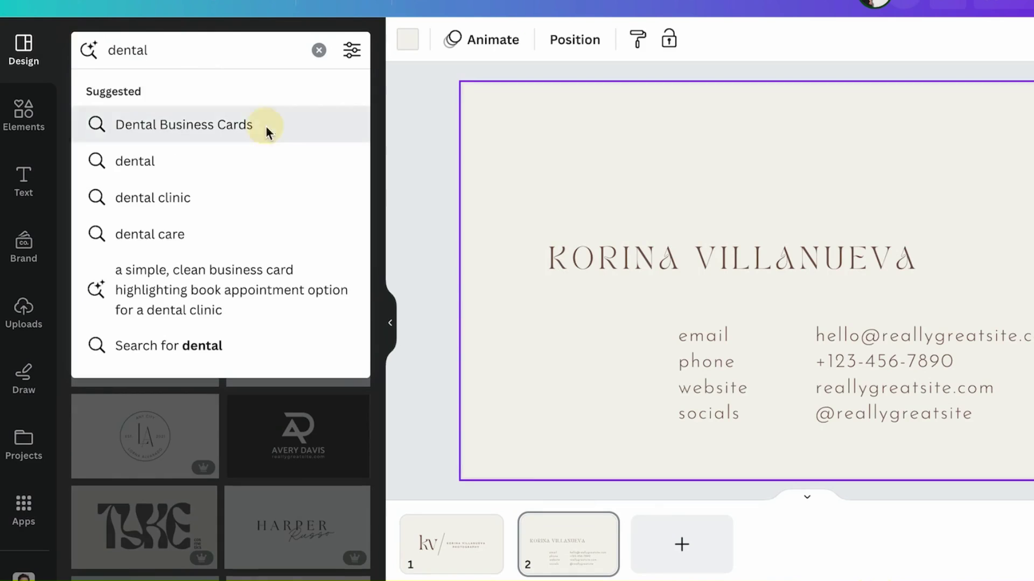
pyautogui.click(265, 128)
pyautogui.scroll(-4, 189, 526)
pyautogui.scroll(-15, 190, 526)
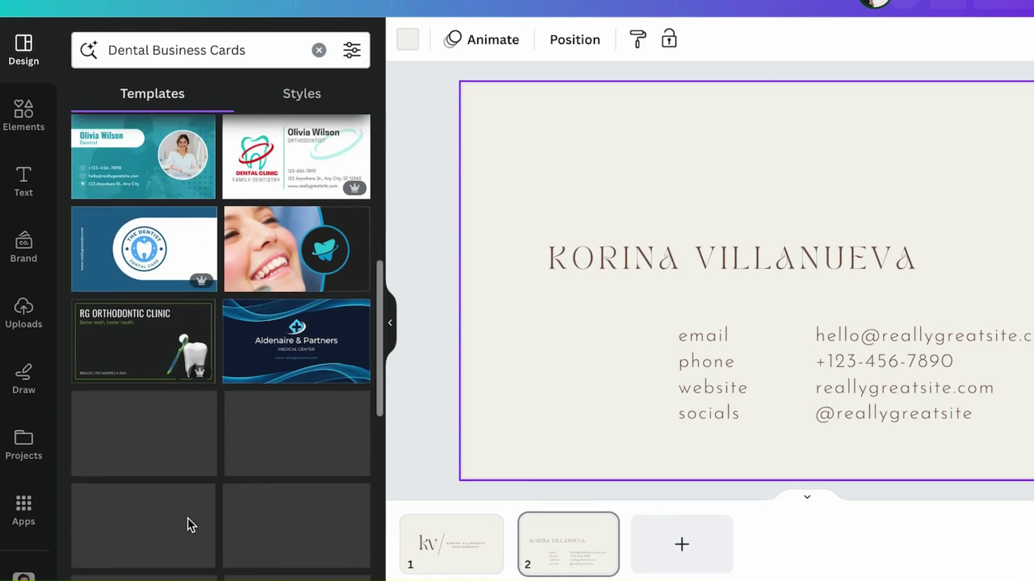
pyautogui.scroll(-3, 246, 472)
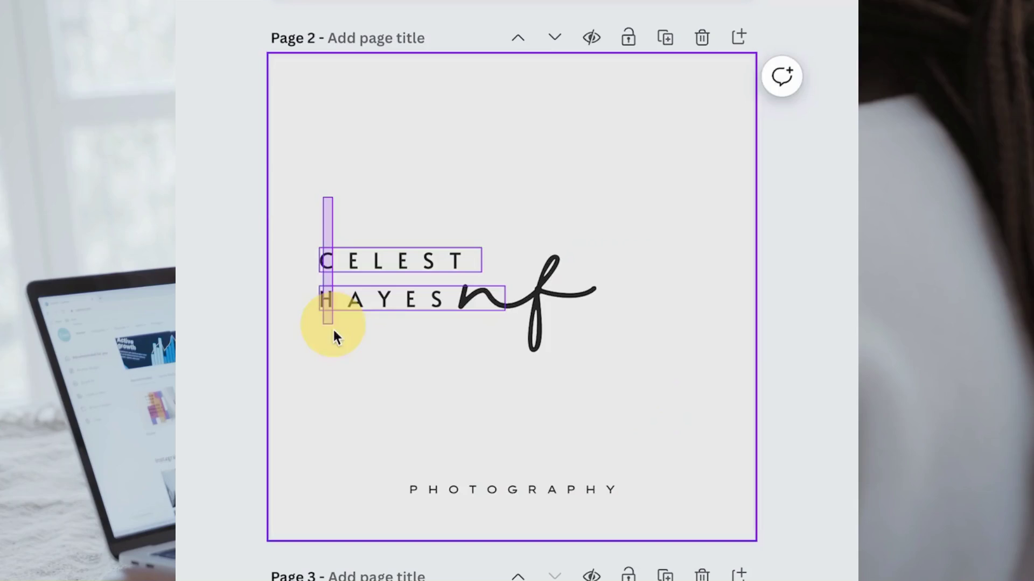
pyautogui.moveTo(332, 335); pyautogui.dragTo(429, 236)
pyautogui.click(584, 388)
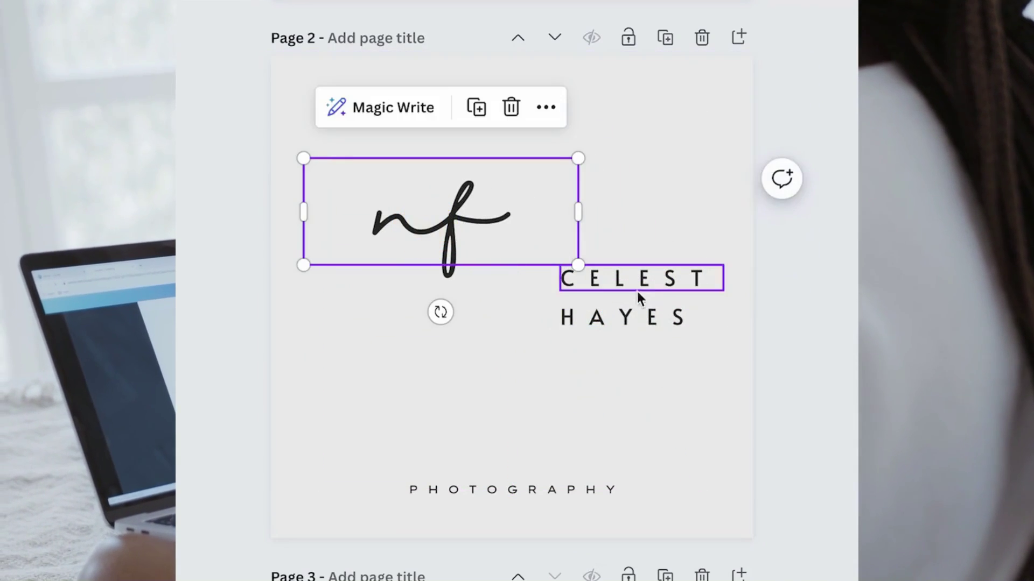
pyautogui.moveTo(637, 291); pyautogui.dragTo(581, 191)
pyautogui.click(648, 317)
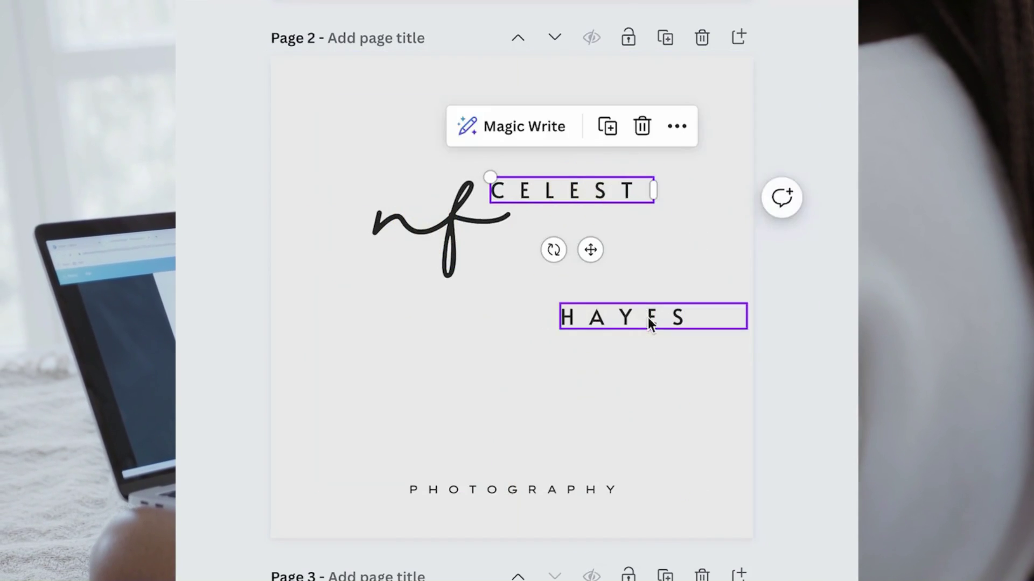
pyautogui.moveTo(647, 317); pyautogui.dragTo(590, 226)
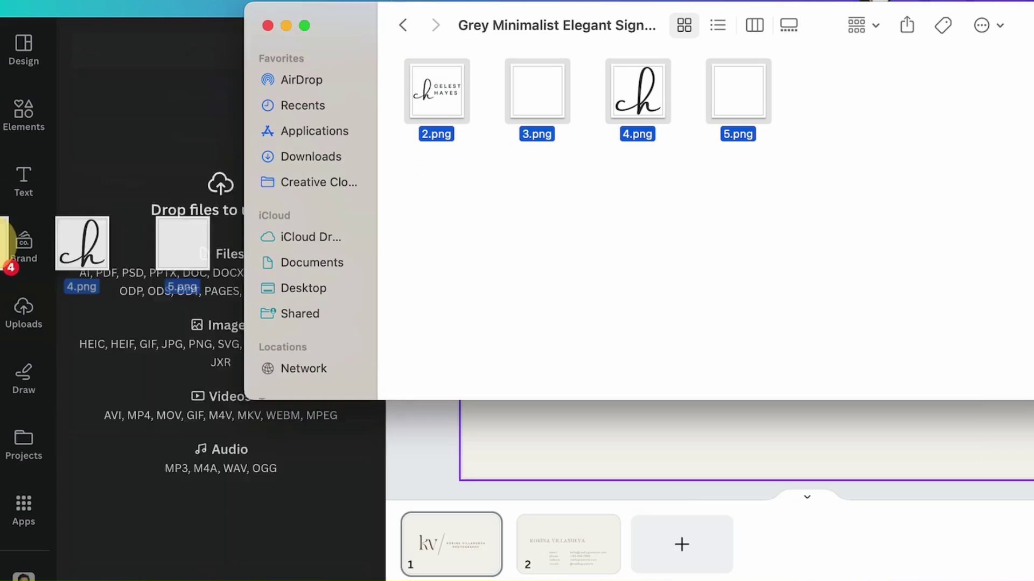
pyautogui.moveTo(8, 264); pyautogui.dragTo(132, 346)
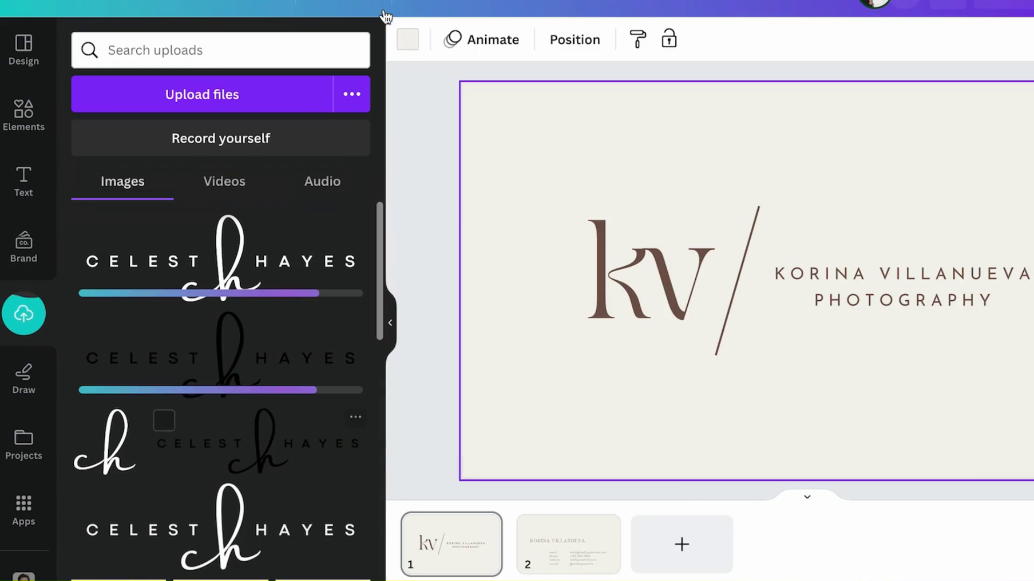
pyautogui.click(435, 154)
pyautogui.click(24, 48)
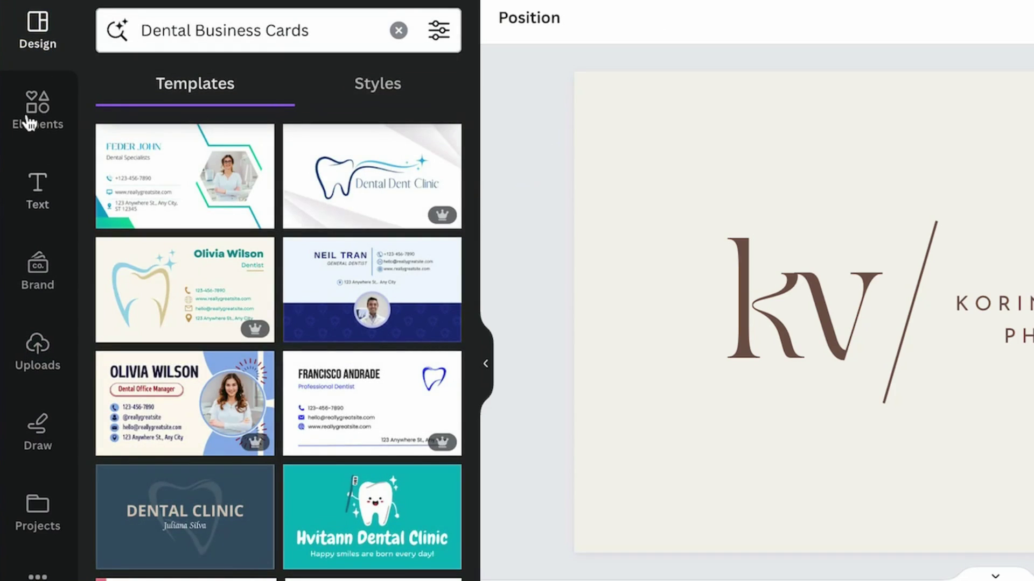
pyautogui.click(38, 356)
pyautogui.scroll(-3, 214, 565)
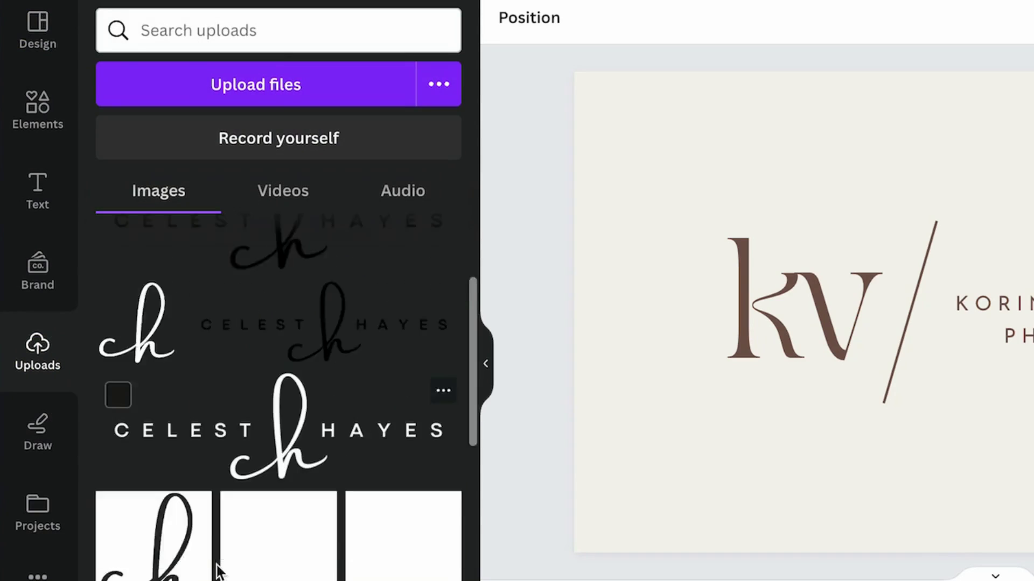
pyautogui.scroll(3, 215, 565)
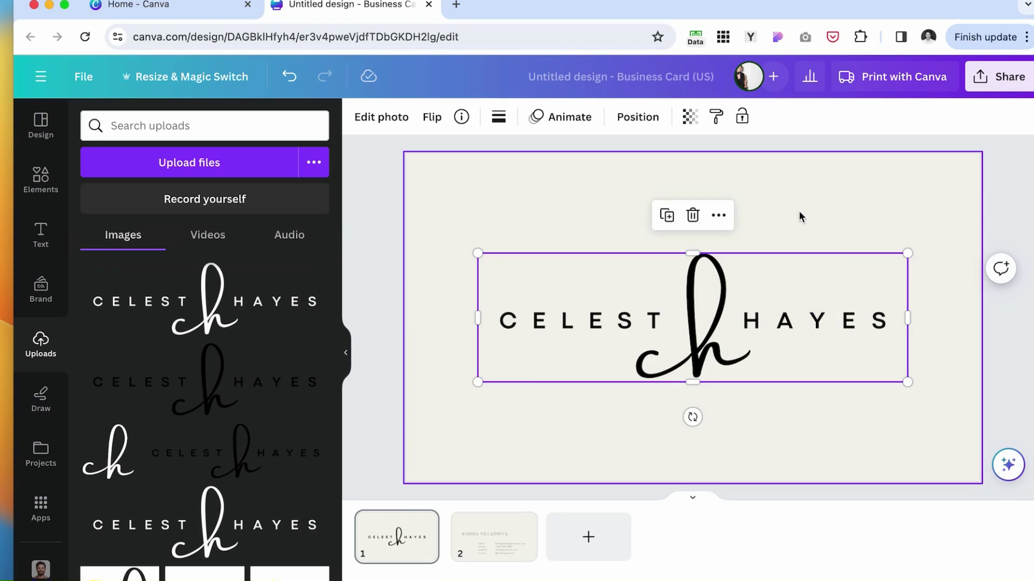
# Change the front card's background colour to black.
pyautogui.click(801, 224)
pyautogui.click(443, 223)
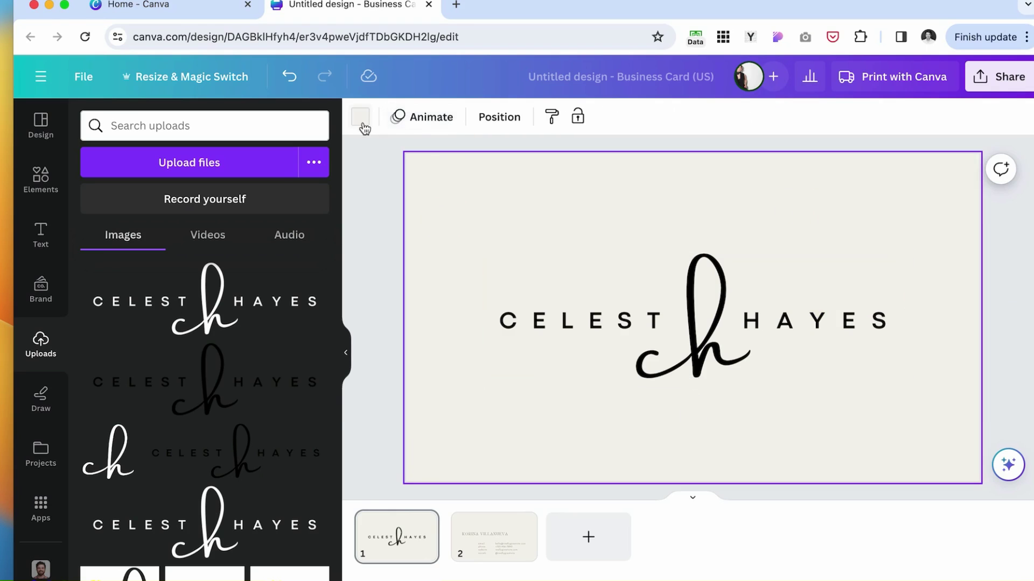
pyautogui.click(360, 116)
pyautogui.click(143, 337)
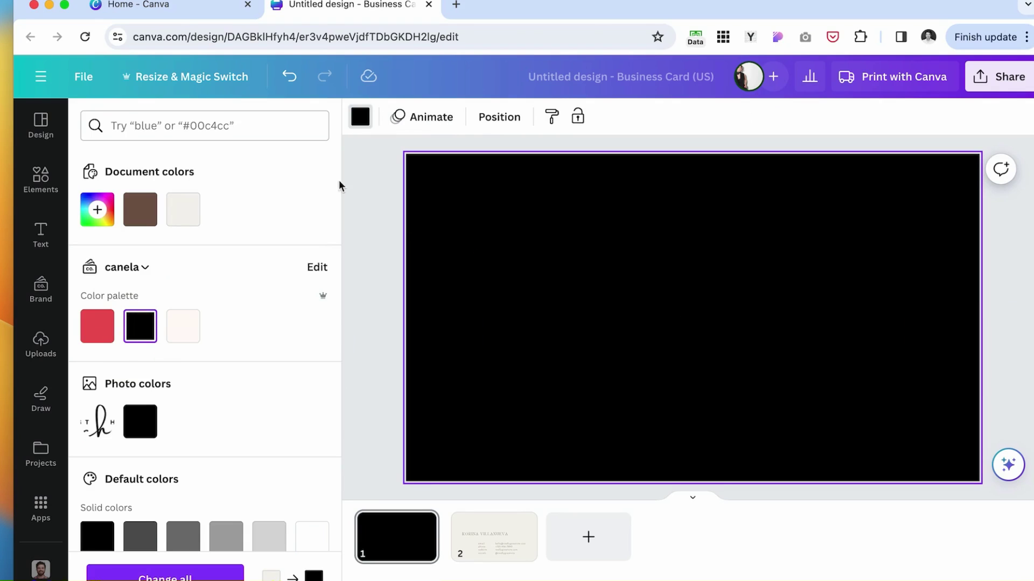
pyautogui.click(43, 183)
pyautogui.click(40, 345)
pyautogui.click(205, 299)
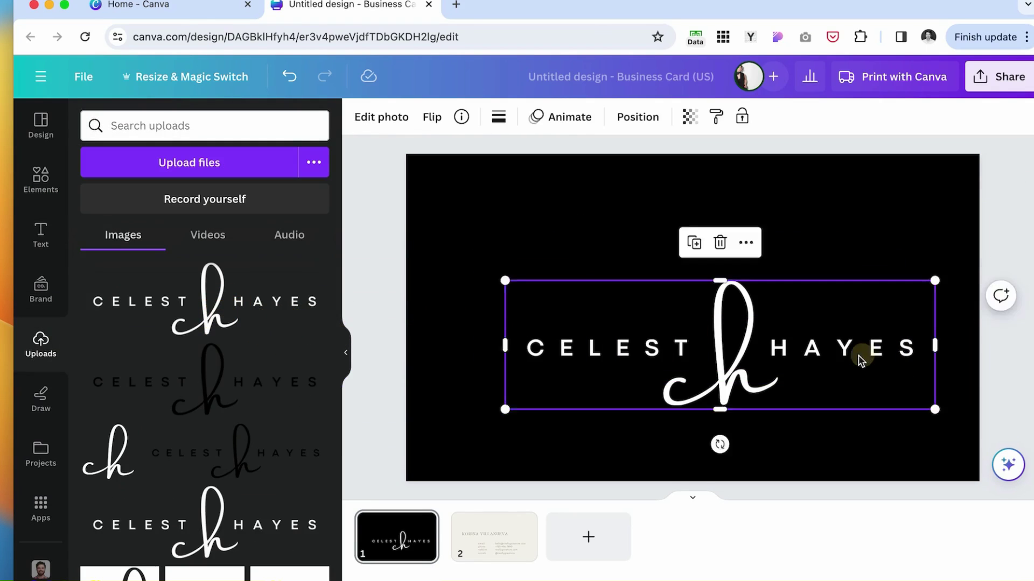
pyautogui.moveTo(858, 351); pyautogui.dragTo(833, 327)
pyautogui.click(423, 524)
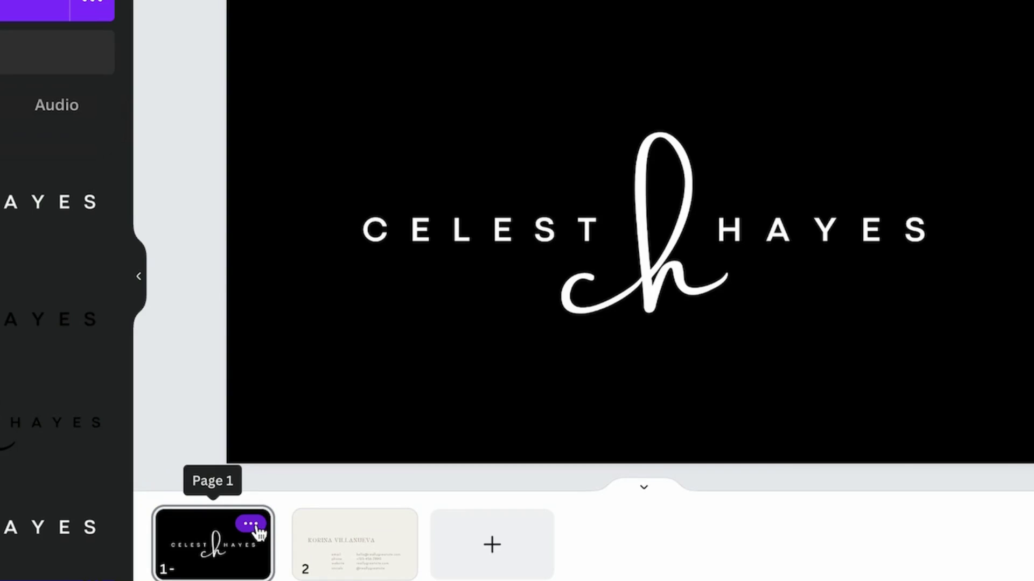
# Duplicate page 1 and delete the copy's logo to leave a blank black back.
pyautogui.click(250, 526)
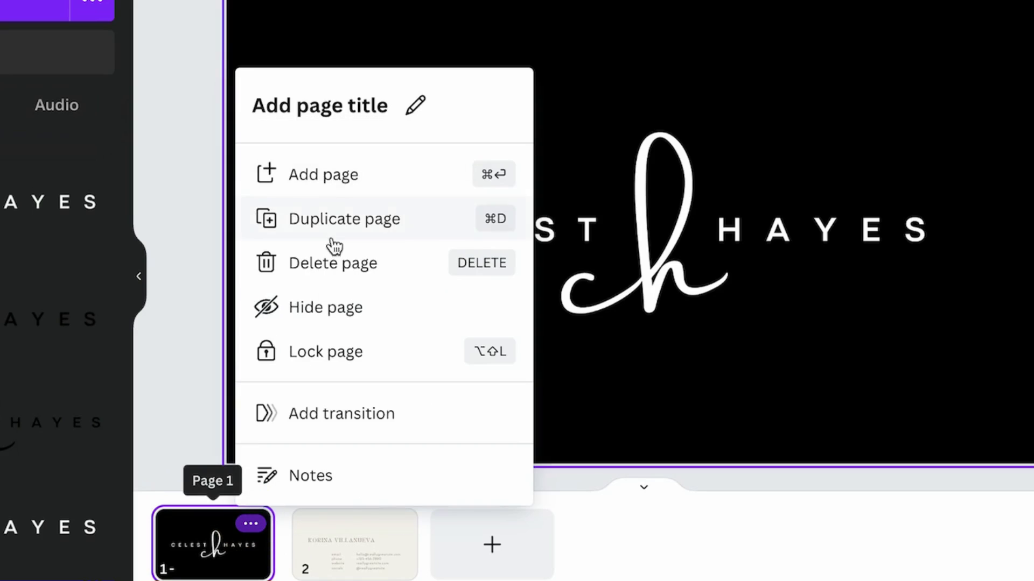
pyautogui.click(357, 235)
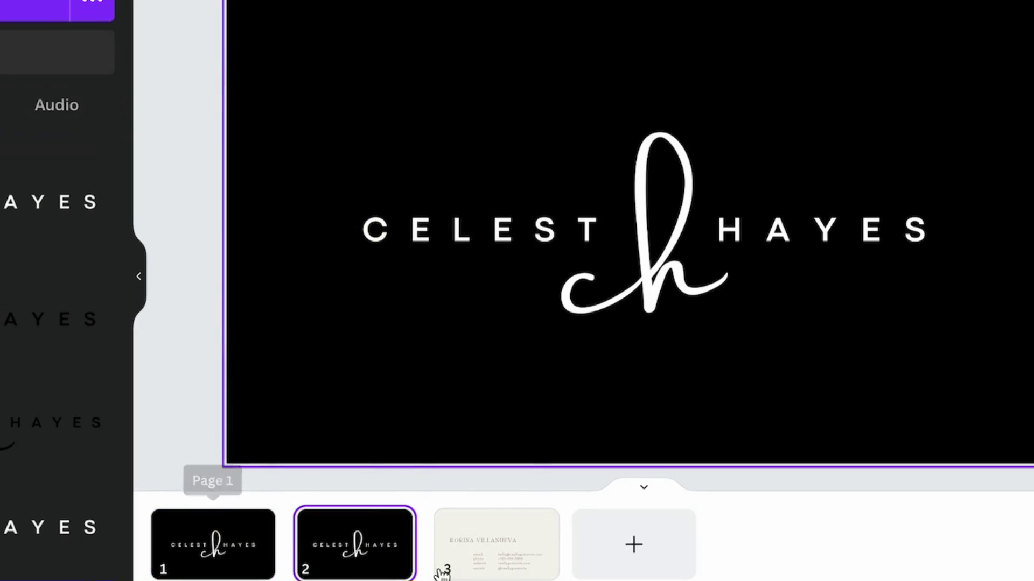
pyautogui.click(725, 282)
pyautogui.press('Delete')
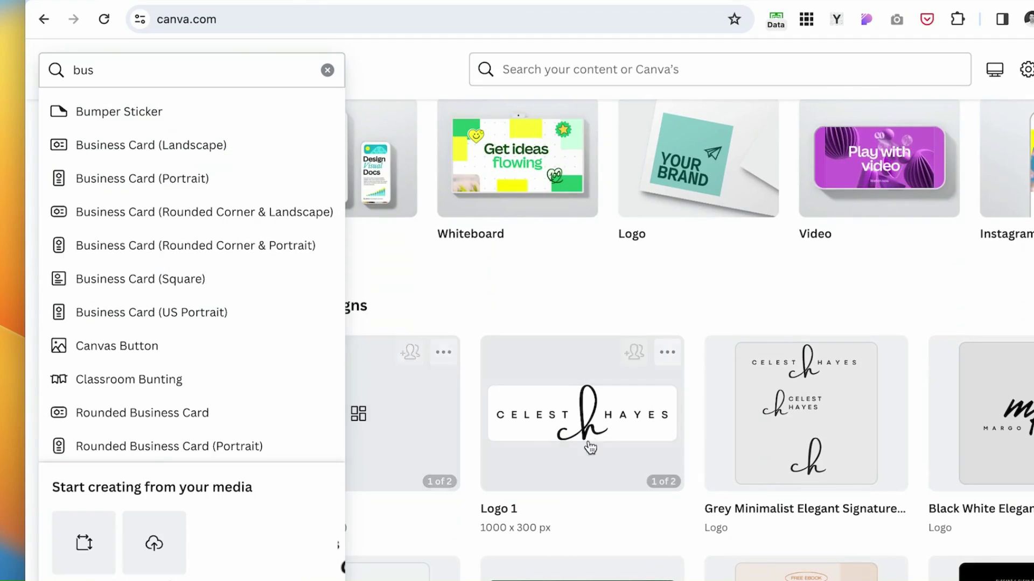
# Paste the three Logo 1 elements onto the black card and colour them off-white #fffaf7.
pyautogui.click(595, 415)
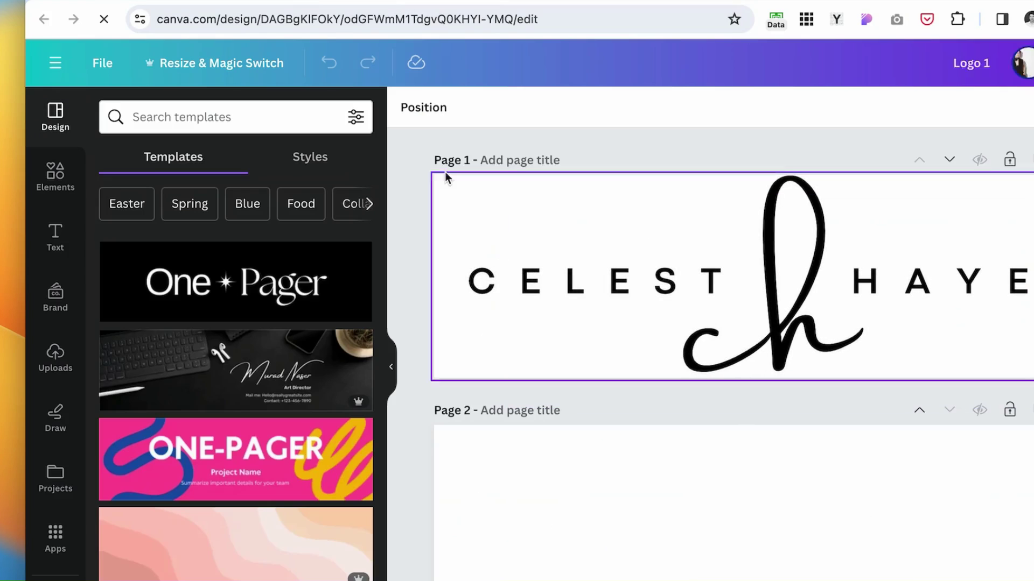
pyautogui.moveTo(428, 131); pyautogui.dragTo(1031, 409)
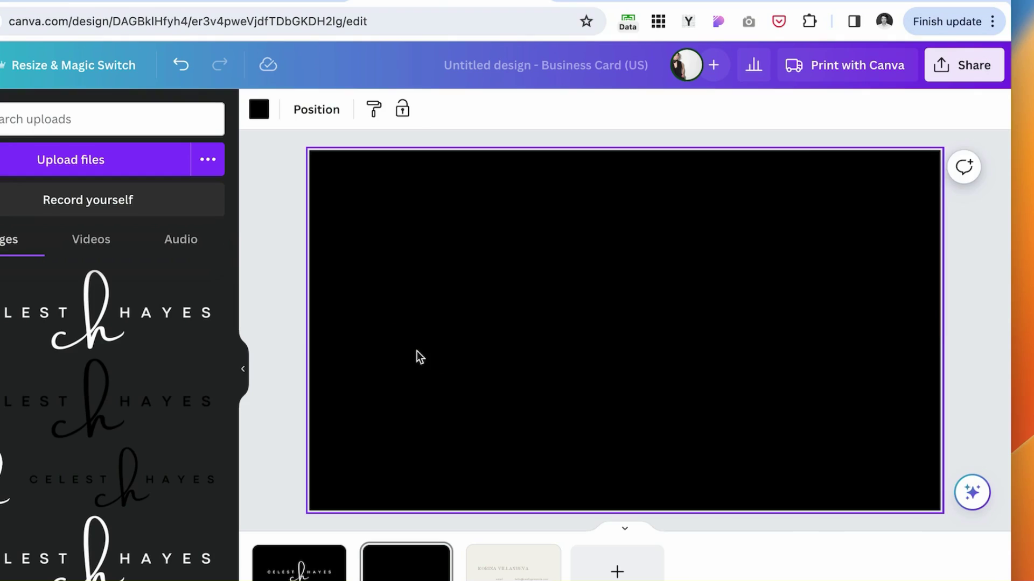
pyautogui.hotkey('ctrl', 'v')
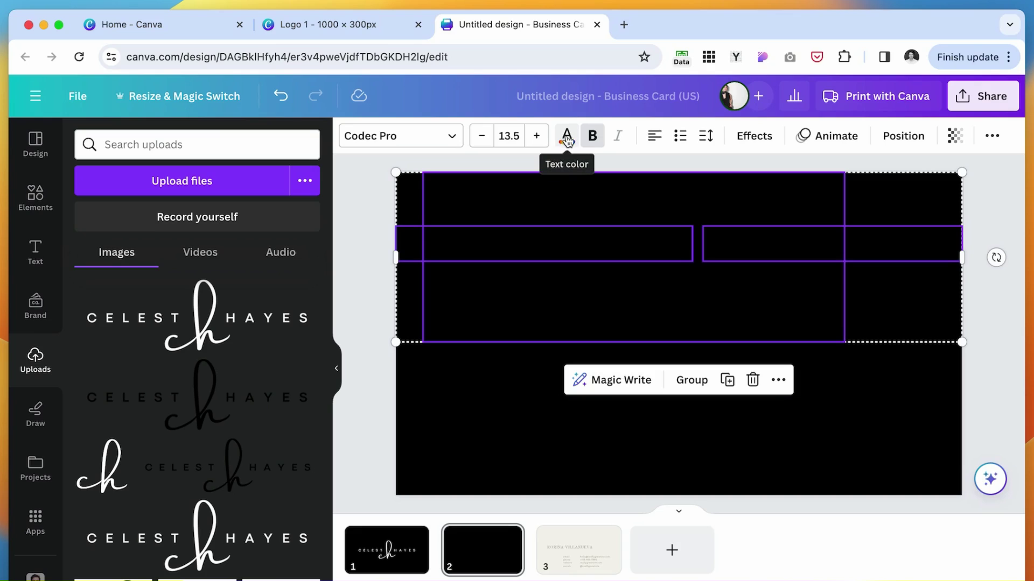
pyautogui.click(567, 137)
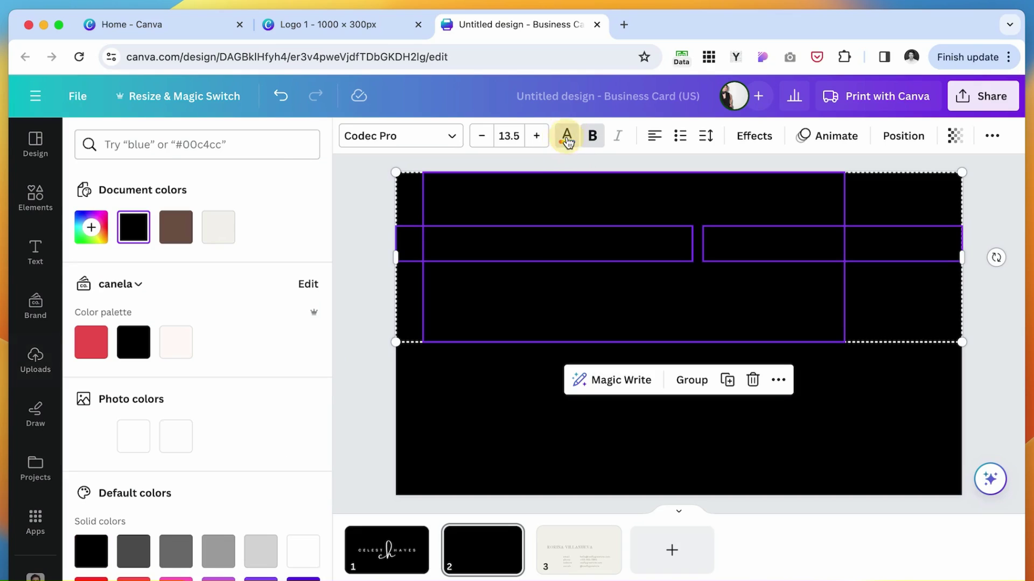
pyautogui.click(183, 349)
# Lower the text group and enlarge the ch monogram to size 102 behind it.
pyautogui.moveTo(721, 248); pyautogui.dragTo(746, 334)
pyautogui.click(745, 335)
pyautogui.moveTo(873, 266); pyautogui.dragTo(1023, 171)
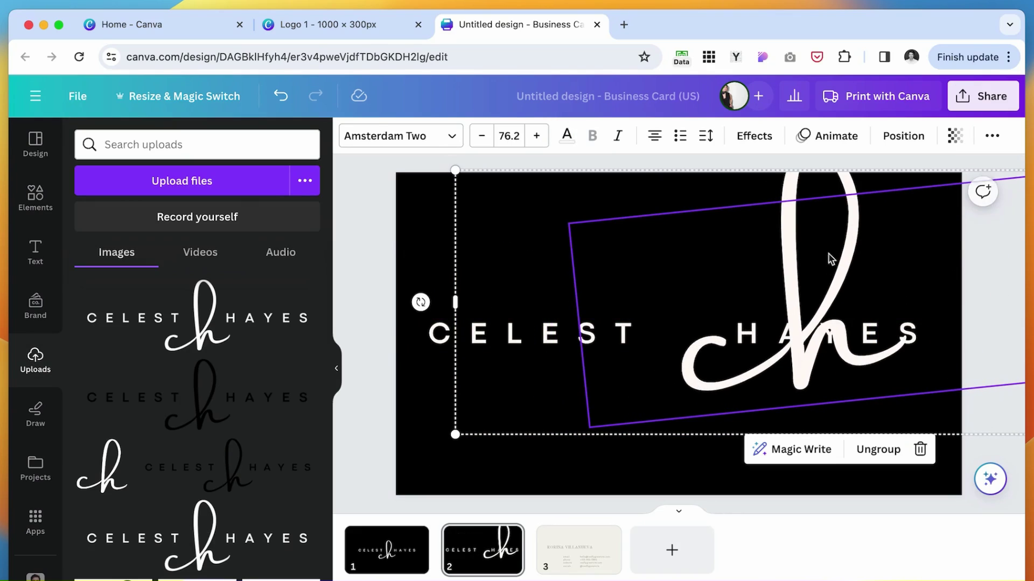
pyautogui.moveTo(849, 265); pyautogui.dragTo(755, 277)
pyautogui.moveTo(639, 253); pyautogui.dragTo(662, 363)
pyautogui.moveTo(967, 260); pyautogui.dragTo(991, 200)
pyautogui.moveTo(679, 469)
pyautogui.mouseDown()
pyautogui.moveTo(676, 415)
pyautogui.moveTo(678, 450)
pyautogui.mouseUp()
pyautogui.scroll(-3, 678, 451)
pyautogui.moveTo(815, 197); pyautogui.dragTo(834, 186)
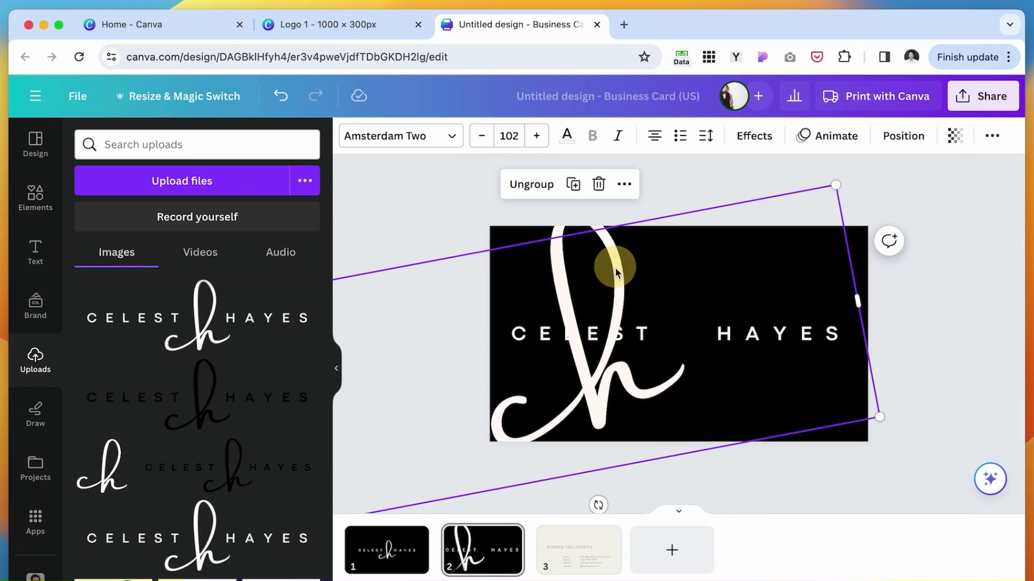
pyautogui.moveTo(615, 272)
pyautogui.mouseDown()
pyautogui.moveTo(608, 247)
pyautogui.moveTo(606, 256)
pyautogui.mouseUp()
# Fade the ch monogram to transparency 21.
pyautogui.moveTo(507, 189); pyautogui.dragTo(661, 259)
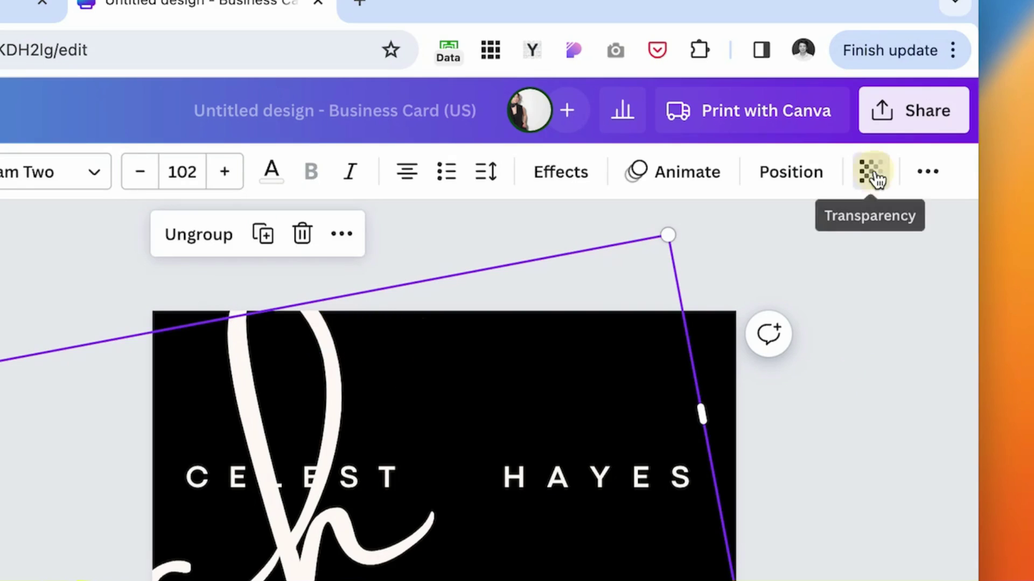
pyautogui.click(873, 174)
pyautogui.moveTo(860, 274); pyautogui.dragTo(690, 263)
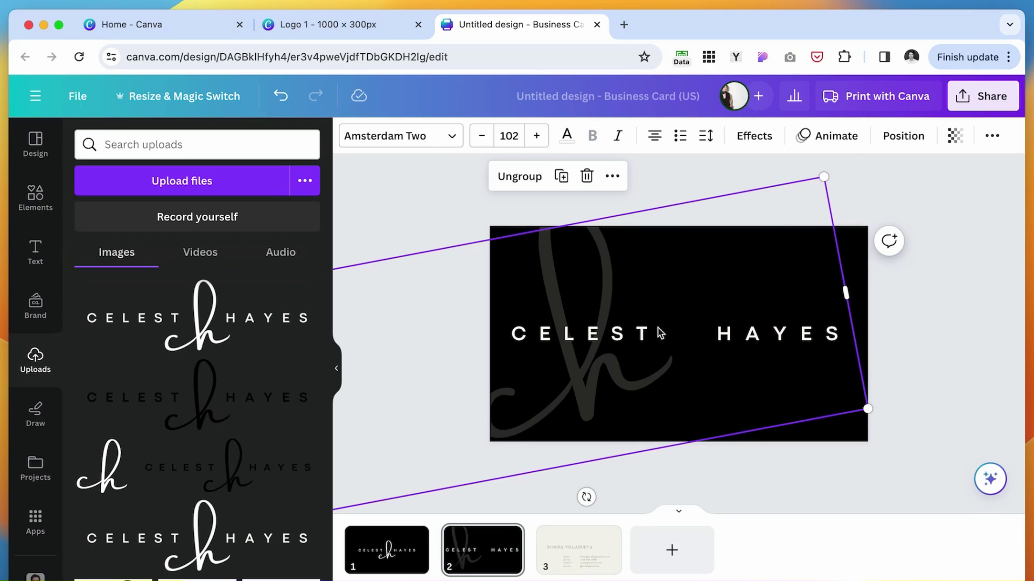
# Send the ch monogram to the back and move it to the card's left side.
pyautogui.moveTo(603, 343); pyautogui.dragTo(829, 339)
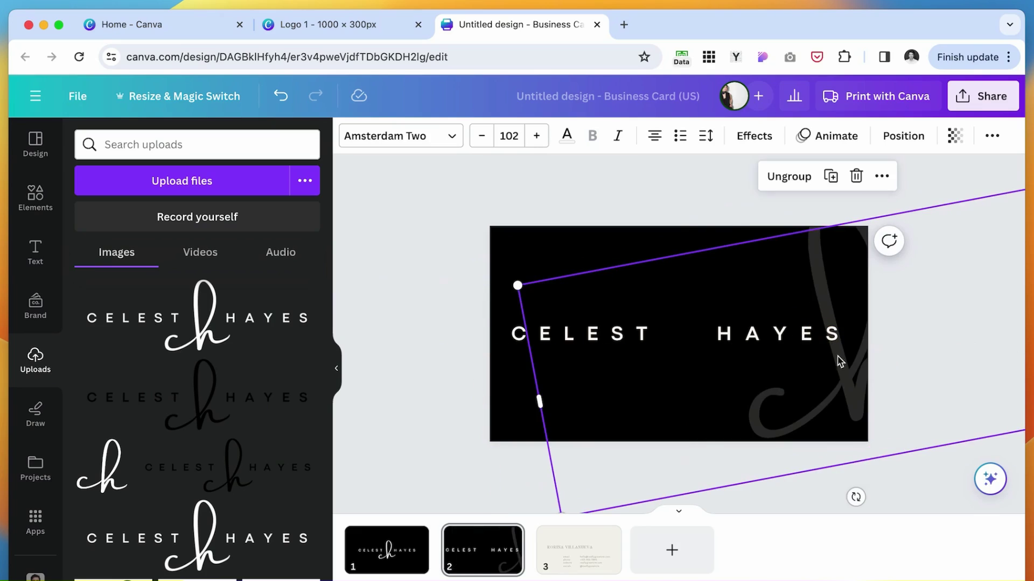
pyautogui.hotkey('ctrl', 'z')
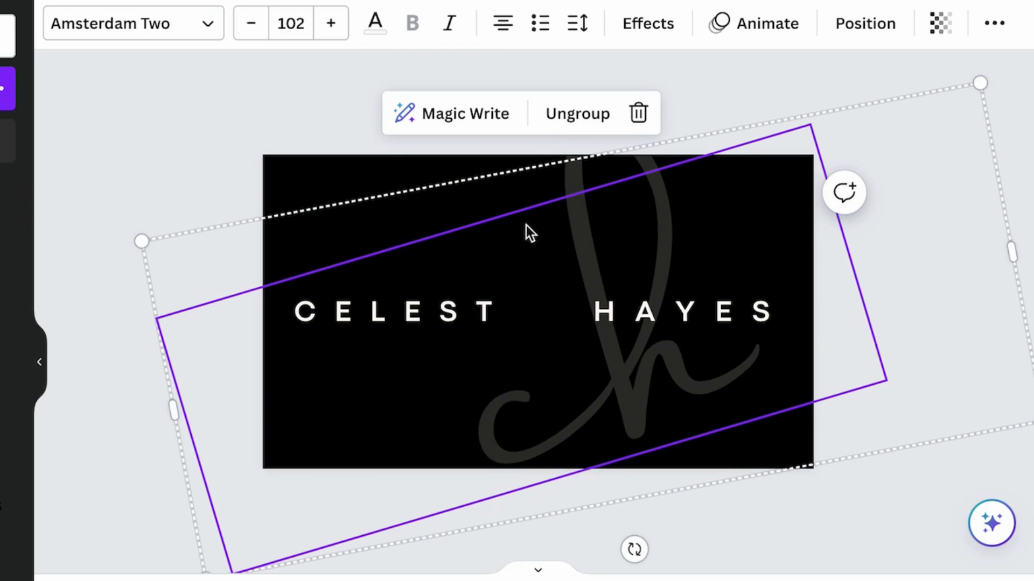
pyautogui.click(880, 24)
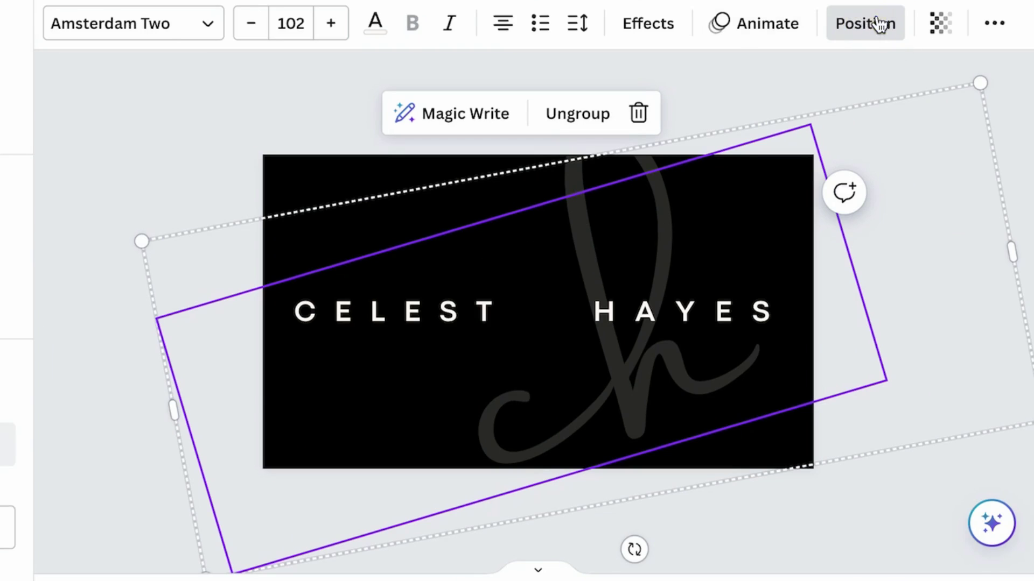
pyautogui.click(295, 128)
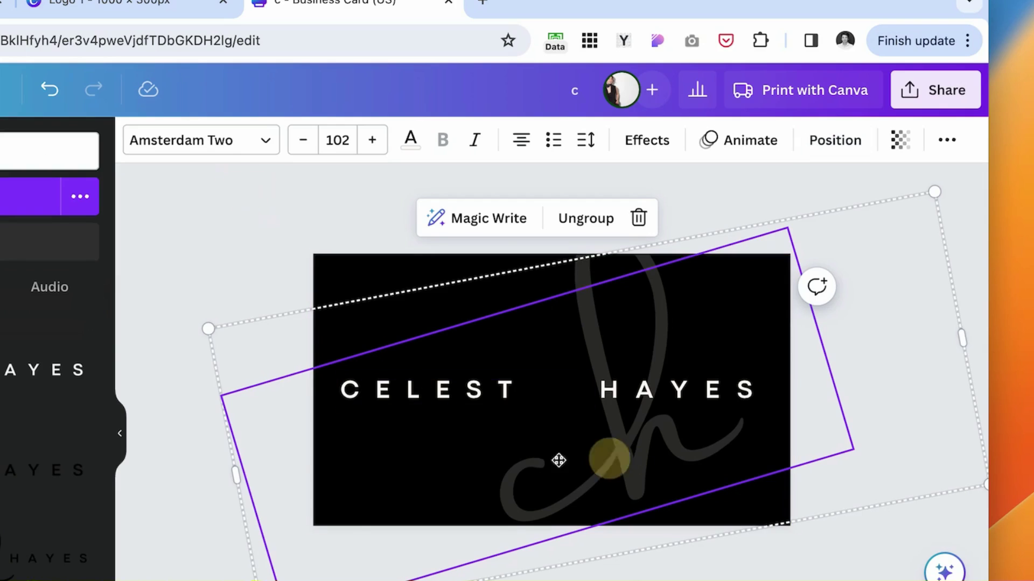
pyautogui.moveTo(559, 461); pyautogui.dragTo(428, 452)
pyautogui.click(923, 420)
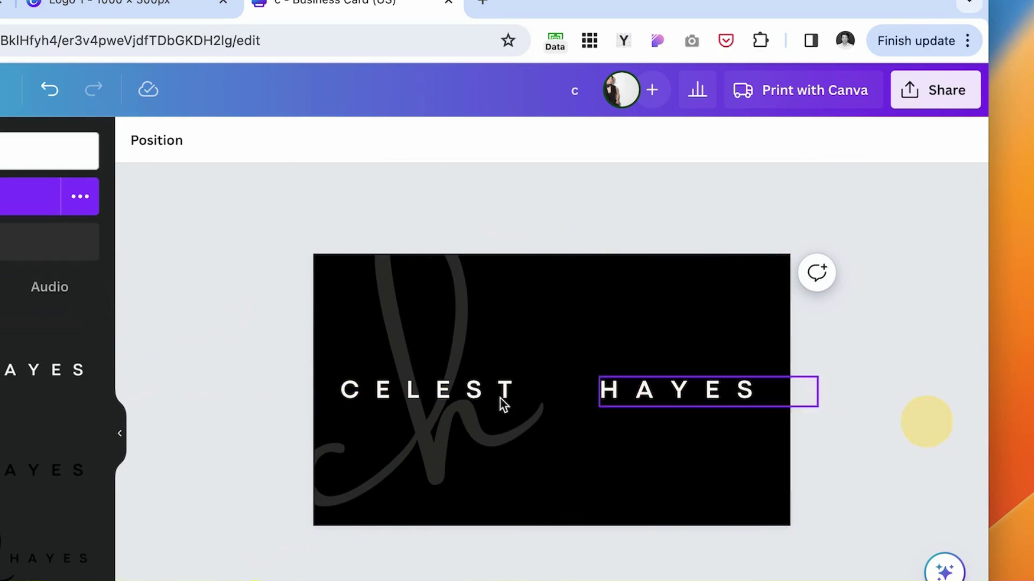
pyautogui.moveTo(431, 388); pyautogui.dragTo(619, 303)
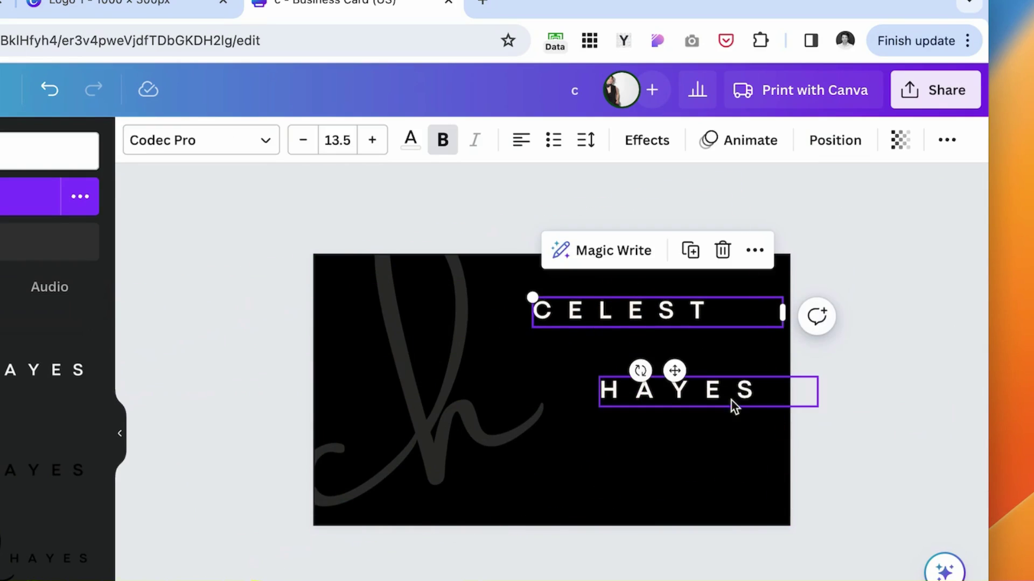
pyautogui.moveTo(734, 403); pyautogui.dragTo(586, 417)
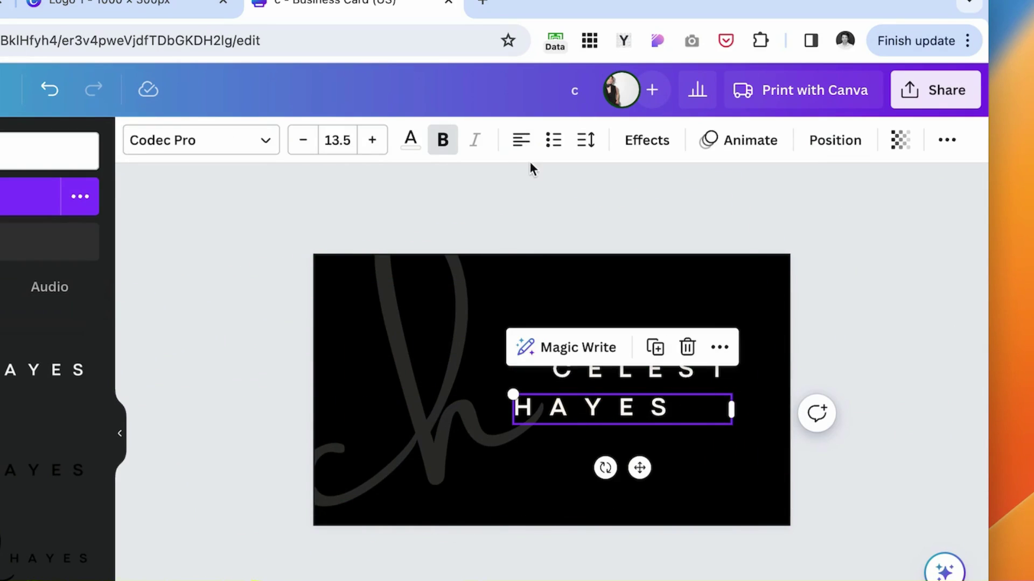
pyautogui.click(520, 147)
pyautogui.moveTo(644, 415)
pyautogui.mouseDown()
pyautogui.moveTo(653, 419)
pyautogui.moveTo(645, 414)
pyautogui.mouseUp()
pyautogui.click(586, 140)
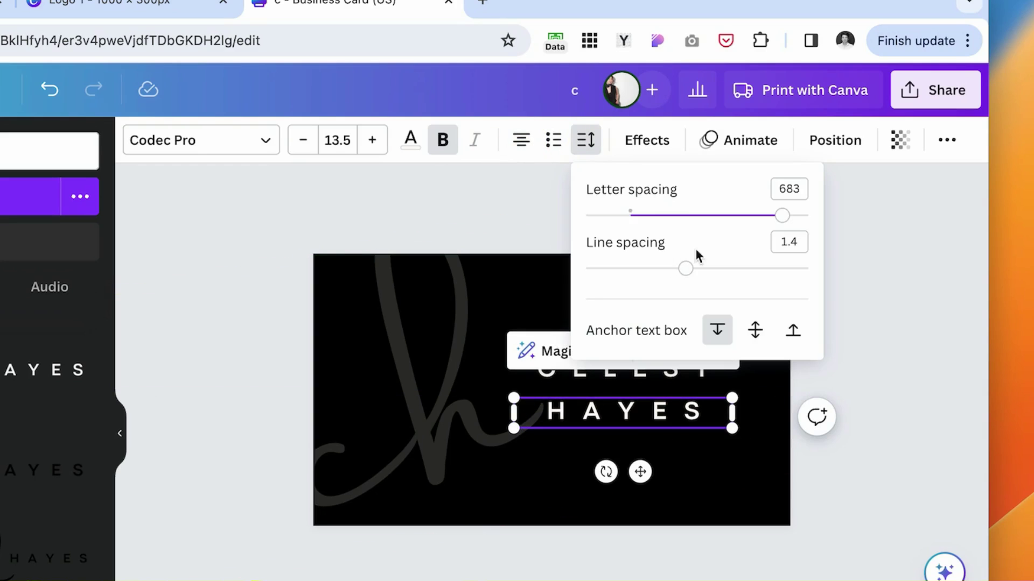
pyautogui.moveTo(781, 217); pyautogui.dragTo(732, 219)
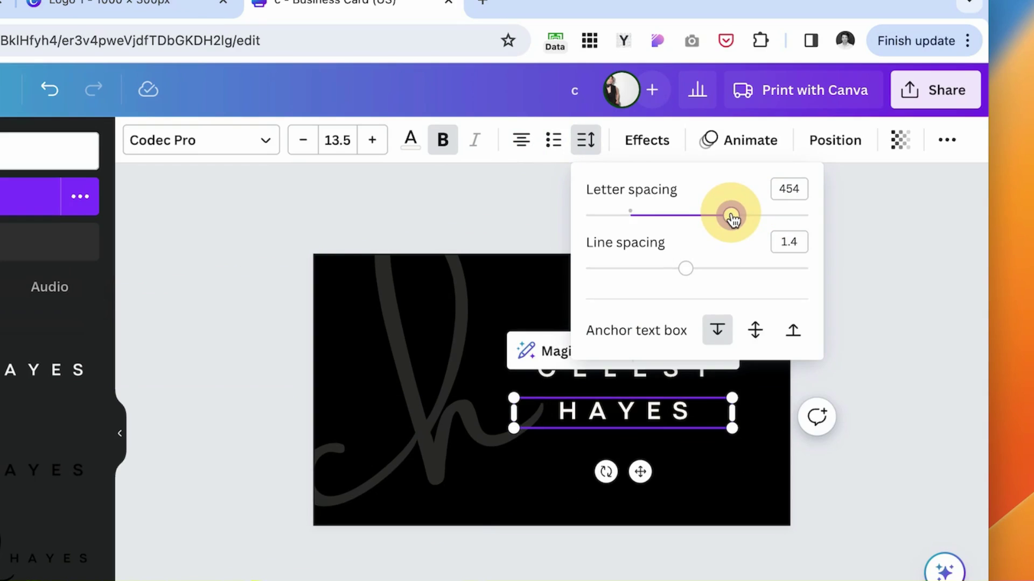
pyautogui.keyDown('shift'); pyautogui.click(711, 387); pyautogui.keyUp('shift')
pyautogui.click(835, 140)
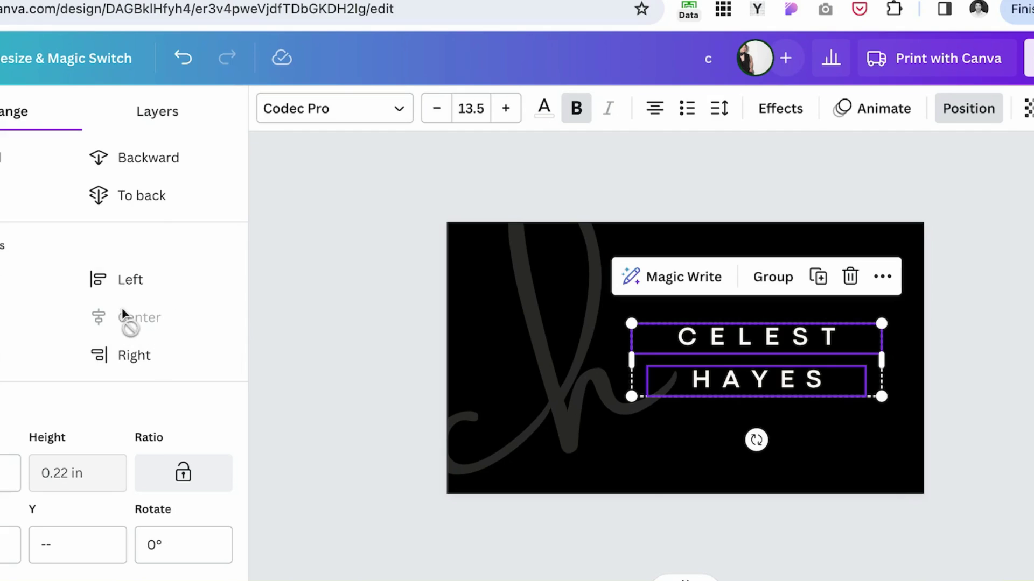
pyautogui.moveTo(814, 353)
pyautogui.mouseDown()
pyautogui.moveTo(809, 331)
pyautogui.moveTo(808, 349)
pyautogui.moveTo(818, 354)
pyautogui.mouseUp()
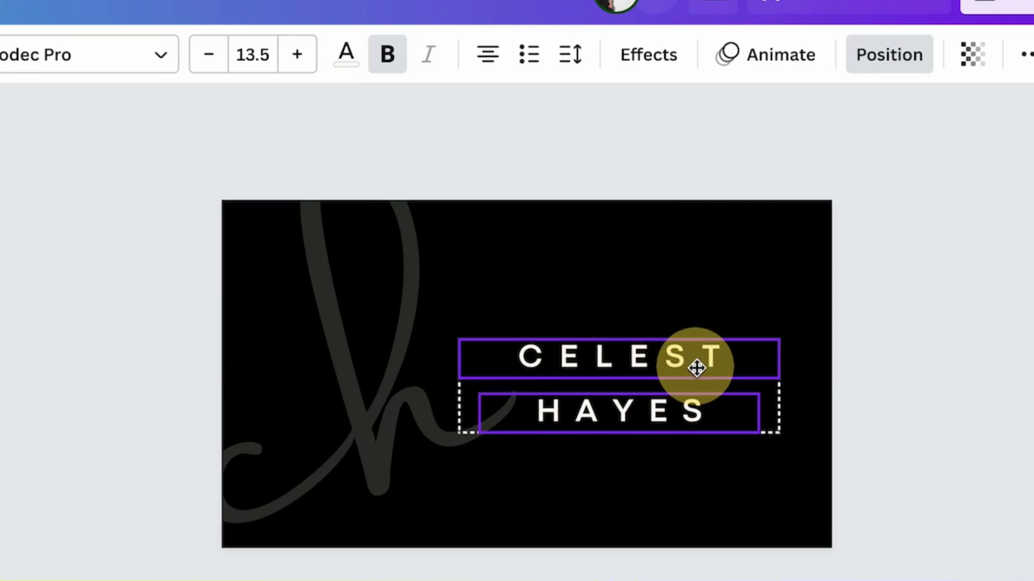
pyautogui.moveTo(697, 367); pyautogui.dragTo(573, 333)
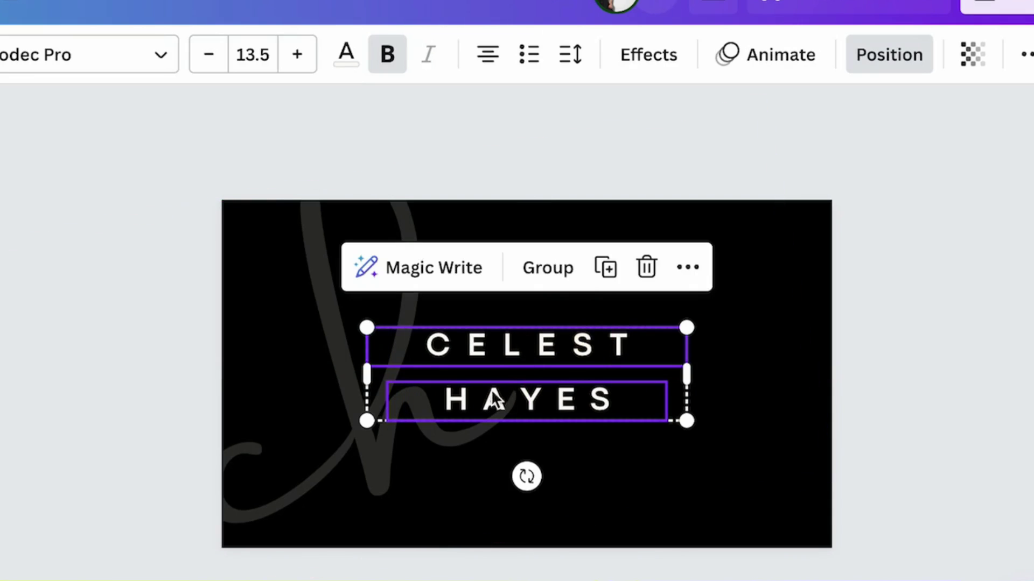
pyautogui.click(357, 250)
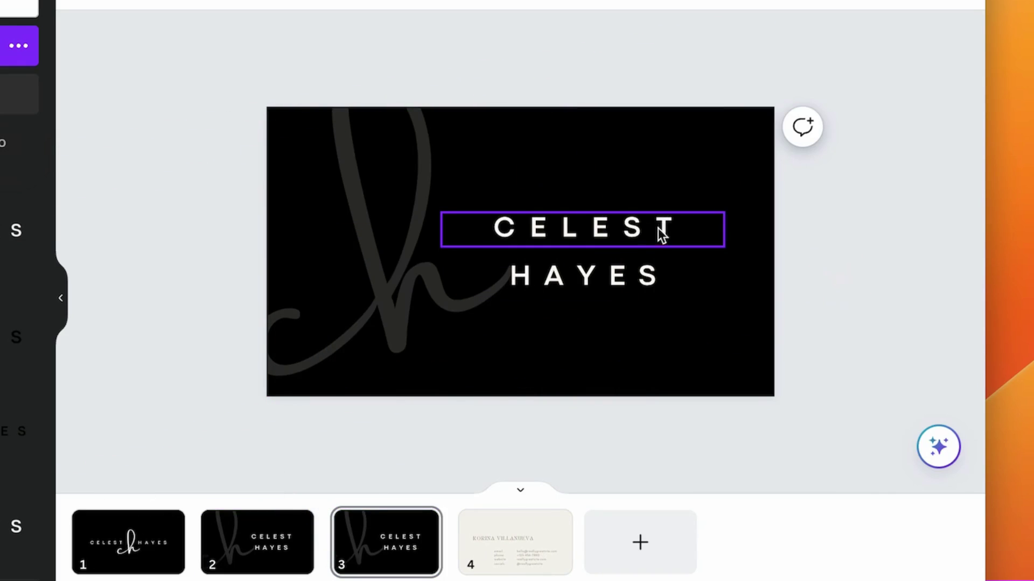
pyautogui.moveTo(660, 230); pyautogui.dragTo(474, 147)
pyautogui.moveTo(558, 289); pyautogui.dragTo(699, 150)
pyautogui.keyDown('shift'); pyautogui.click(445, 161); pyautogui.keyUp('shift')
pyautogui.click(854, 262)
pyautogui.moveTo(423, 285); pyautogui.dragTo(728, 325)
pyautogui.moveTo(592, 130); pyautogui.dragTo(339, 194)
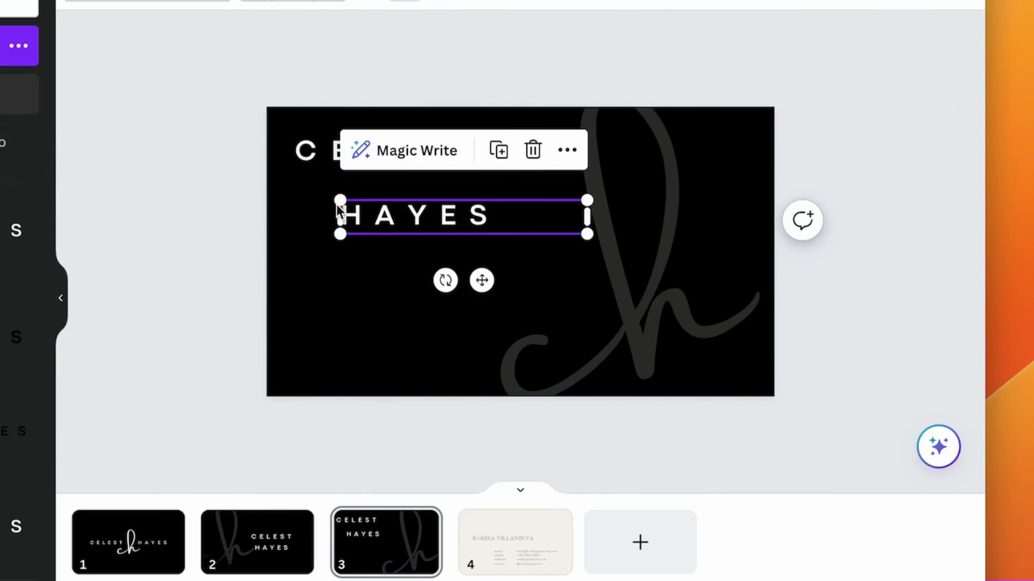
pyautogui.moveTo(348, 150)
pyautogui.mouseDown()
pyautogui.moveTo(289, 150)
pyautogui.moveTo(351, 146)
pyautogui.mouseUp()
pyautogui.moveTo(398, 227); pyautogui.dragTo(361, 216)
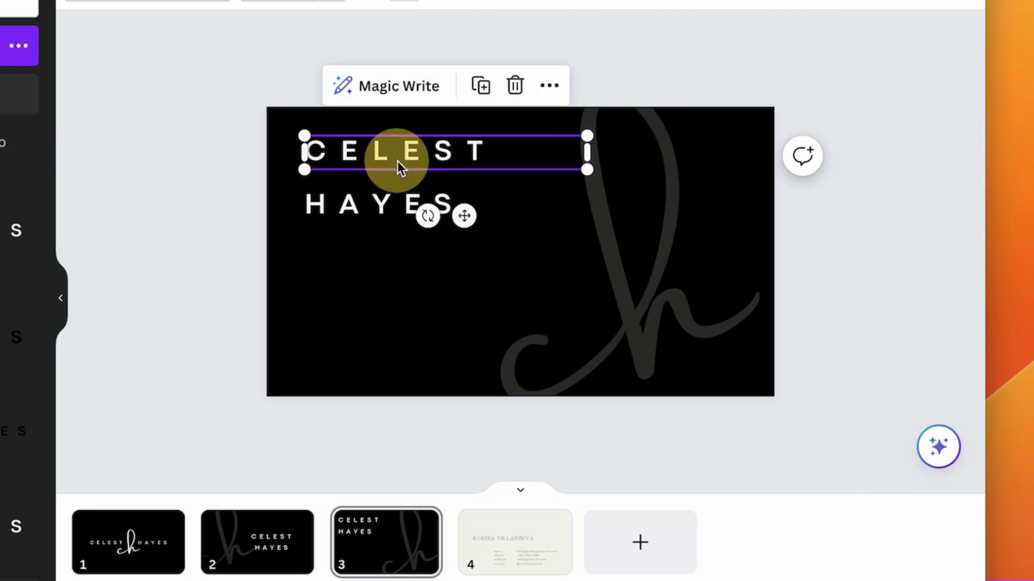
pyautogui.moveTo(398, 161); pyautogui.dragTo(389, 161)
pyautogui.moveTo(373, 214); pyautogui.dragTo(602, 153)
pyautogui.click(819, 59)
# Duplicate the name text, retype it as PHOTOGRAPHY, and place it at the bottom-left.
pyautogui.click(237, 261)
pyautogui.hotkey('ctrl', 'v')
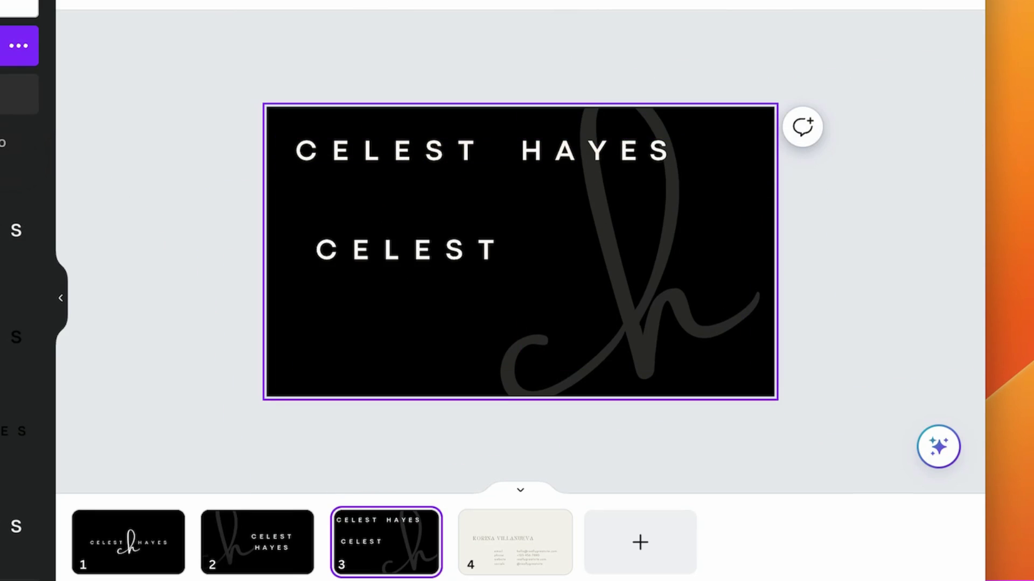
pyautogui.click(452, 263)
pyautogui.click(466, 252)
pyautogui.write('PHOTOGRAPHY')
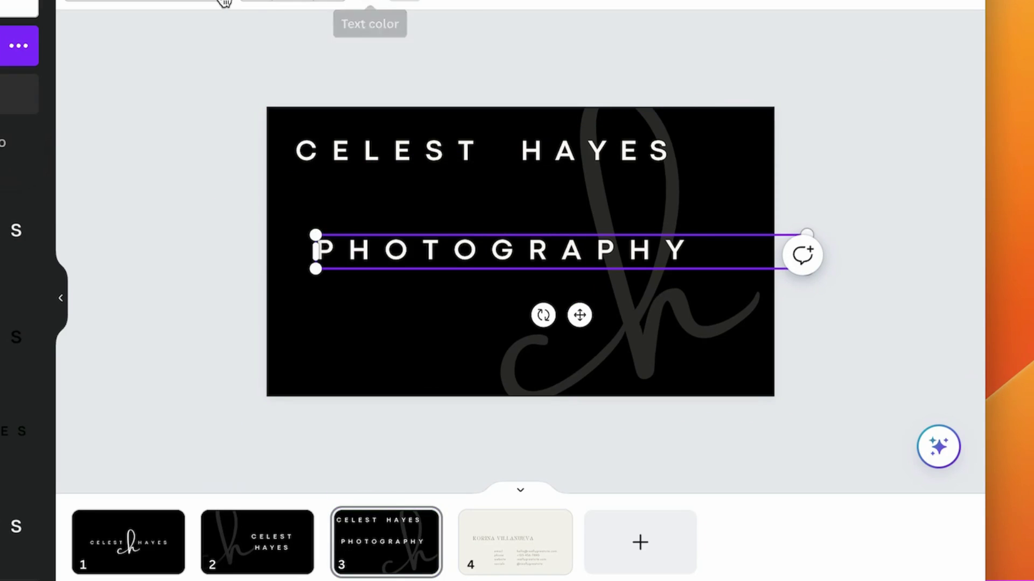
pyautogui.press('Escape')
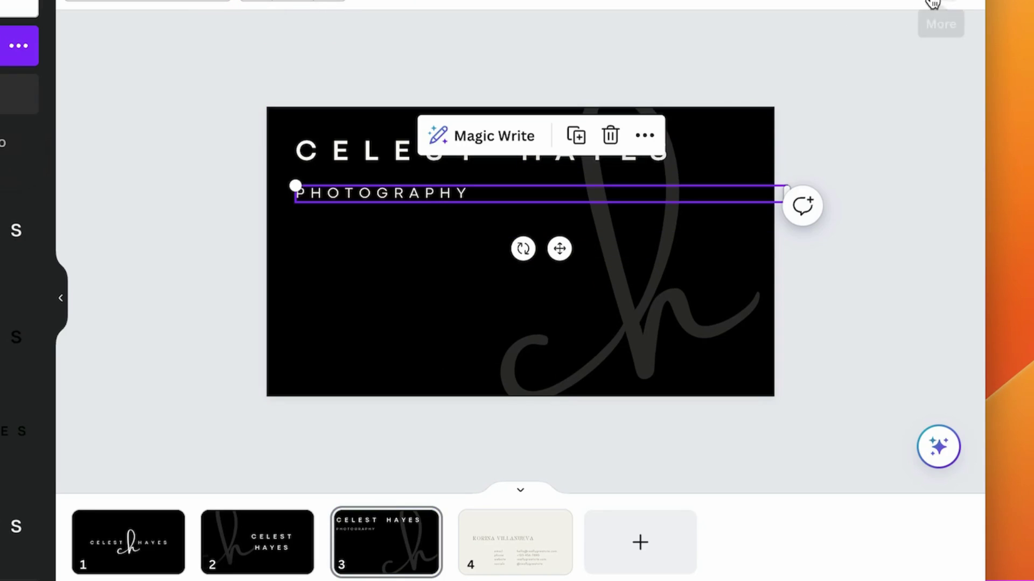
pyautogui.click(366, 159)
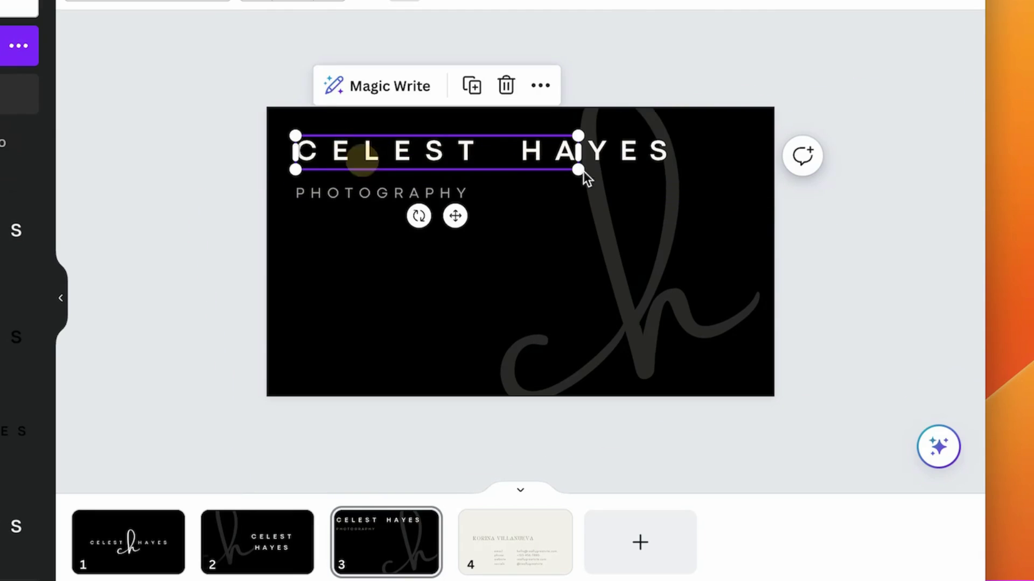
pyautogui.click(640, 147)
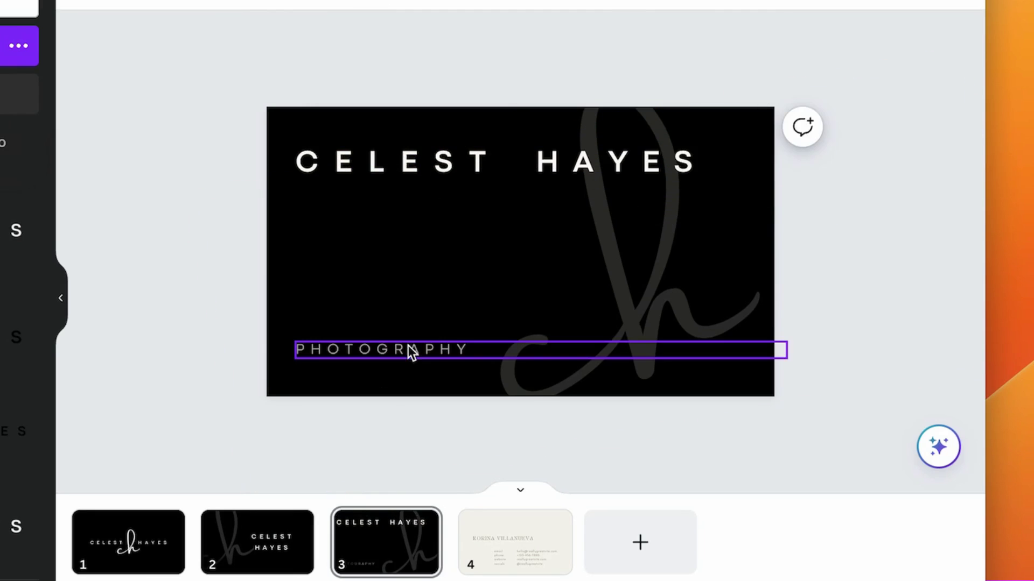
pyautogui.moveTo(408, 345); pyautogui.dragTo(405, 347)
# Rotate the PHOTOGRAPHY line upright and position it vertically at the card's left.
pyautogui.click(205, 339)
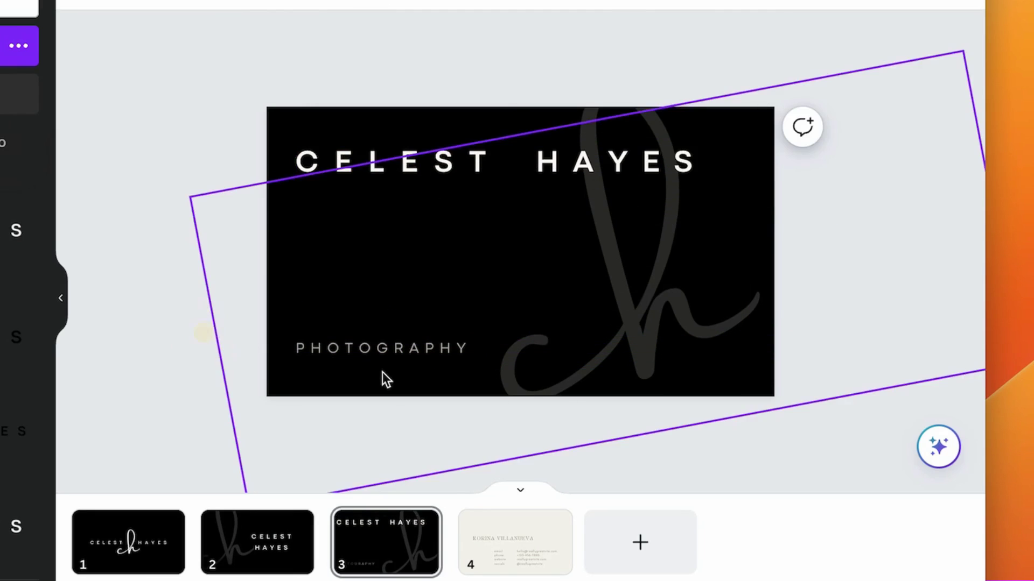
pyautogui.click(384, 356)
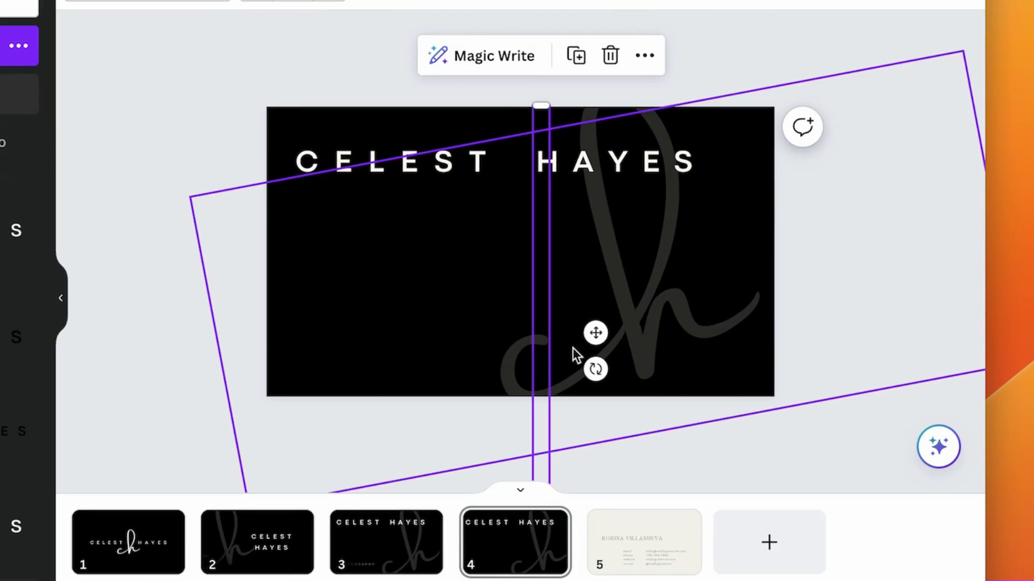
pyautogui.moveTo(596, 369); pyautogui.dragTo(597, 373)
pyautogui.moveTo(596, 335); pyautogui.dragTo(531, 197)
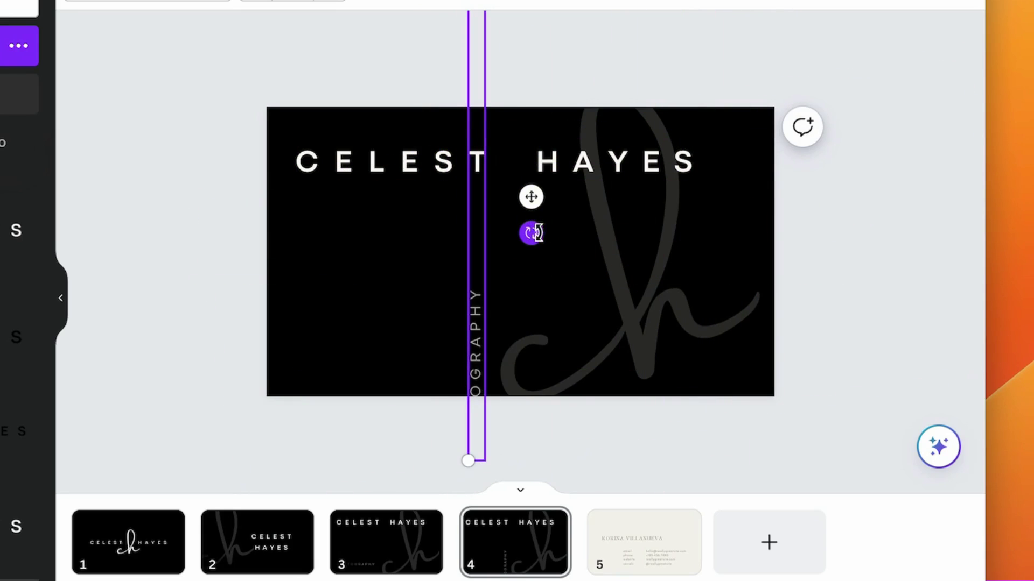
pyautogui.moveTo(533, 234); pyautogui.dragTo(585, 245)
pyautogui.moveTo(599, 242); pyautogui.dragTo(599, 247)
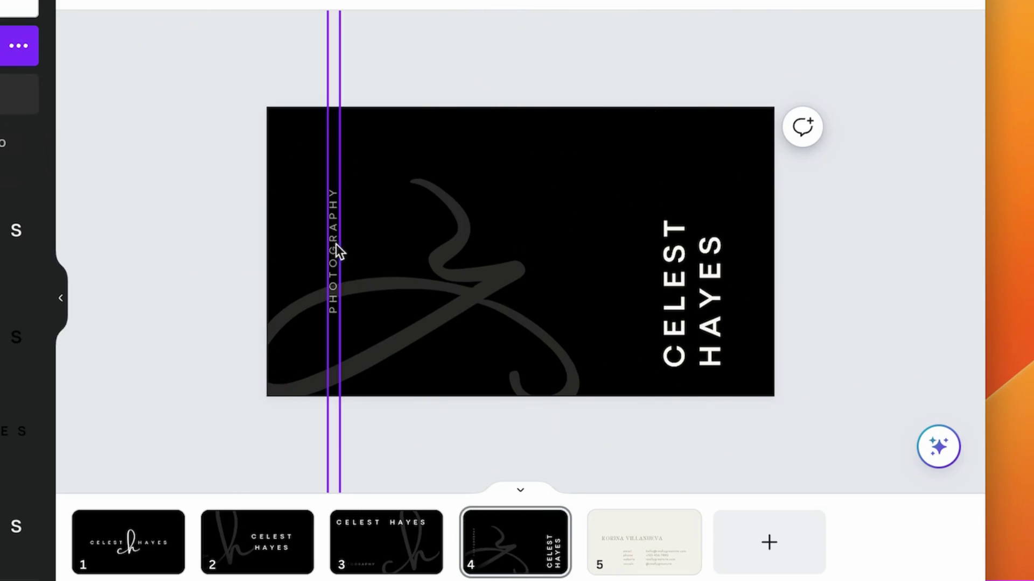
pyautogui.click(336, 261)
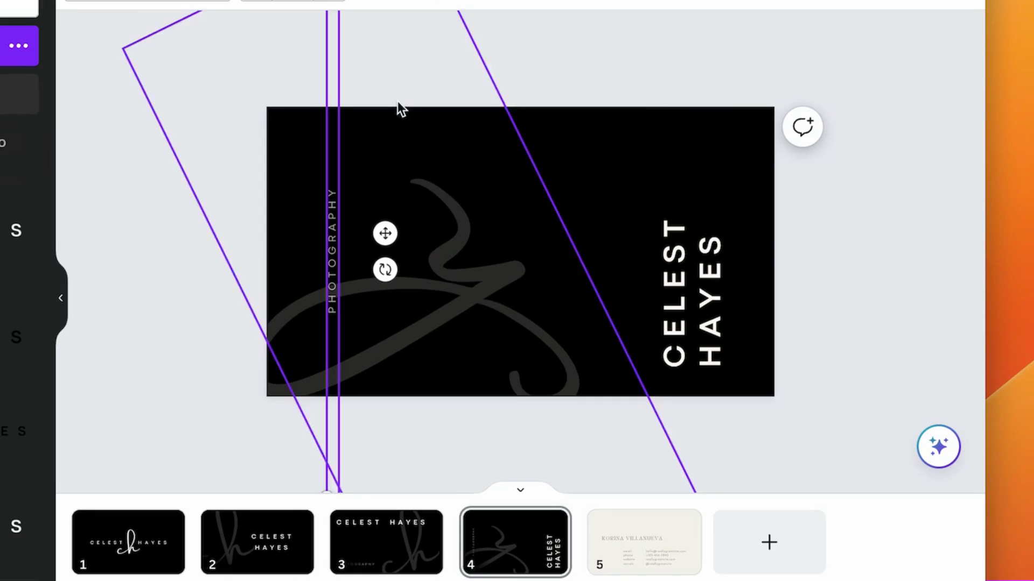
pyautogui.click(439, 138)
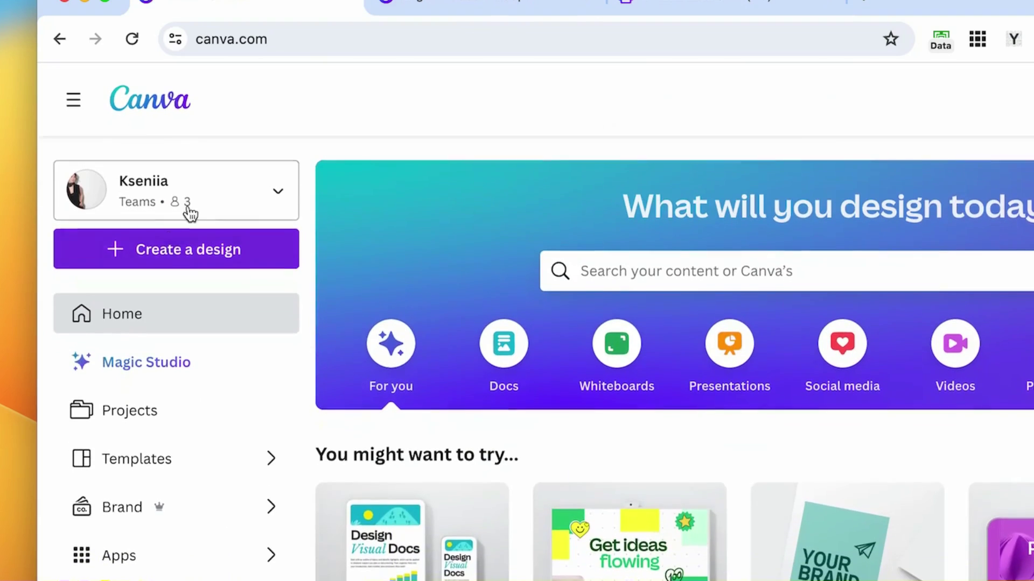
# Create a blank Business Card US Portrait design from a 'busi' search, selecting the landscape card's elements.
pyautogui.click(169, 259)
pyautogui.write('b')
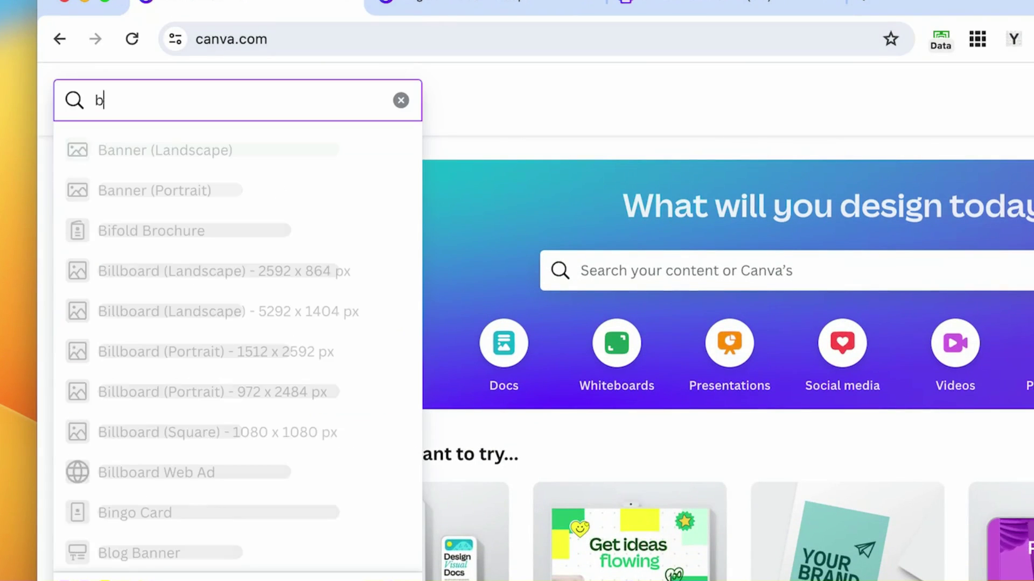
pyautogui.write('usi')
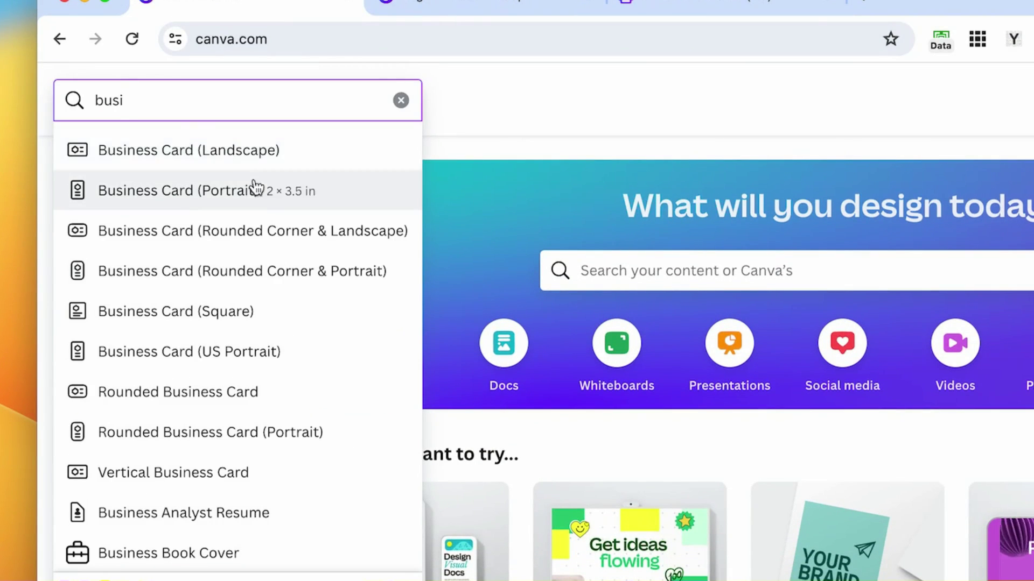
pyautogui.click(238, 208)
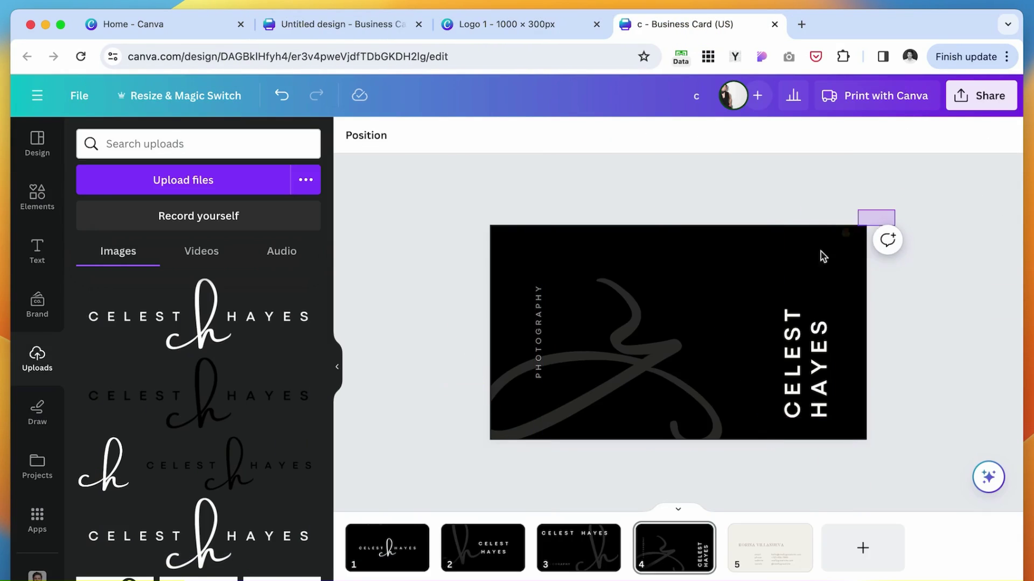
pyautogui.moveTo(894, 214); pyautogui.dragTo(467, 442)
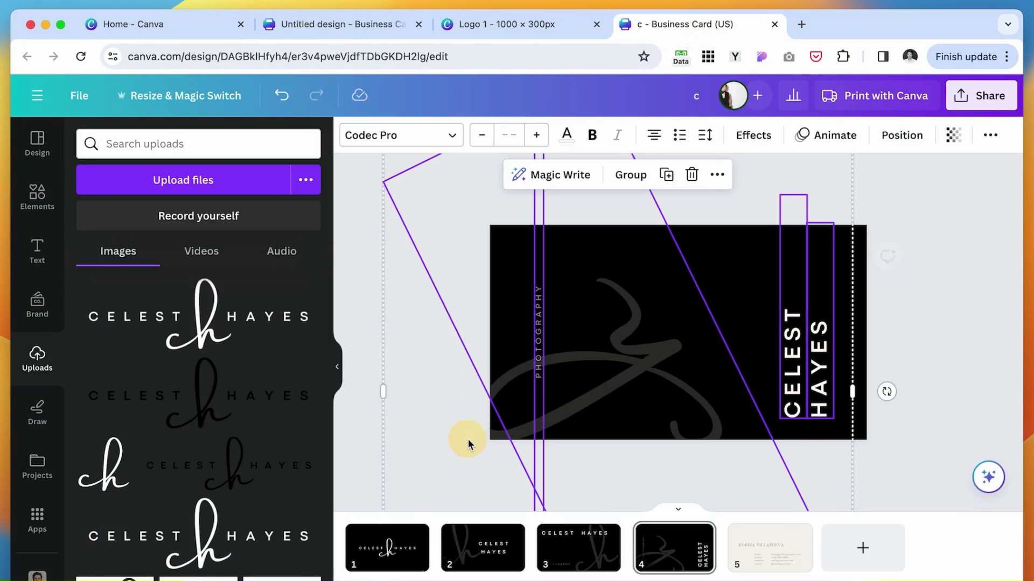
pyautogui.click(339, 24)
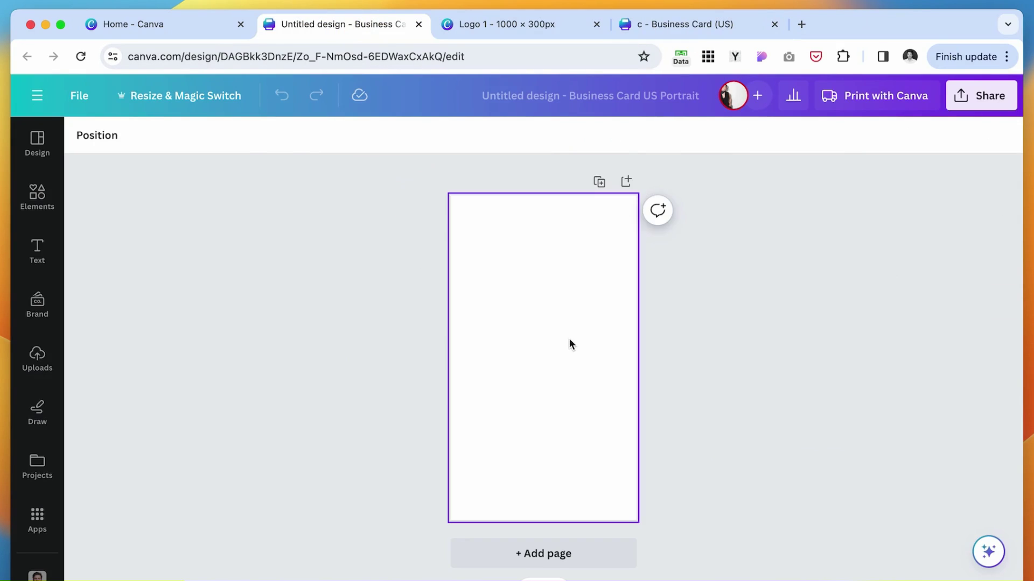
# Paste the copied card elements, rotate them a quarter turn, and make the page background black.
pyautogui.press('super+v')
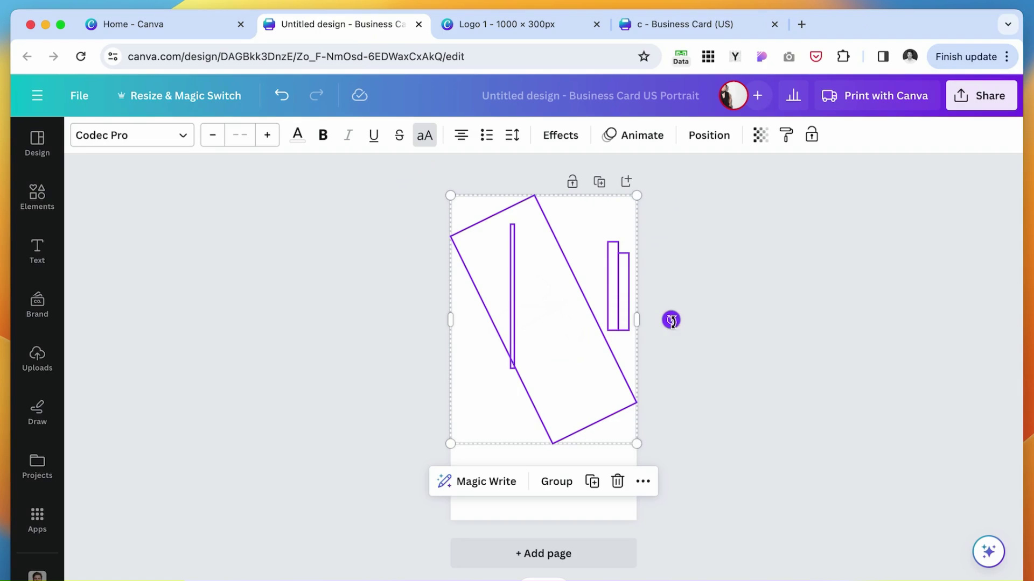
pyautogui.moveTo(671, 320); pyautogui.dragTo(541, 502)
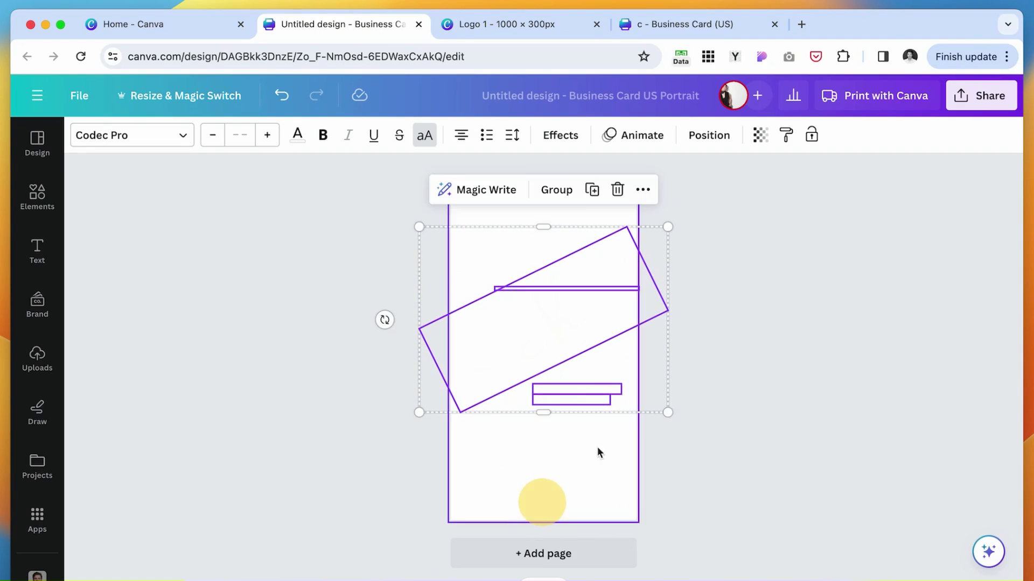
pyautogui.moveTo(511, 313)
pyautogui.mouseDown()
pyautogui.moveTo(490, 309)
pyautogui.moveTo(501, 308)
pyautogui.mouseUp()
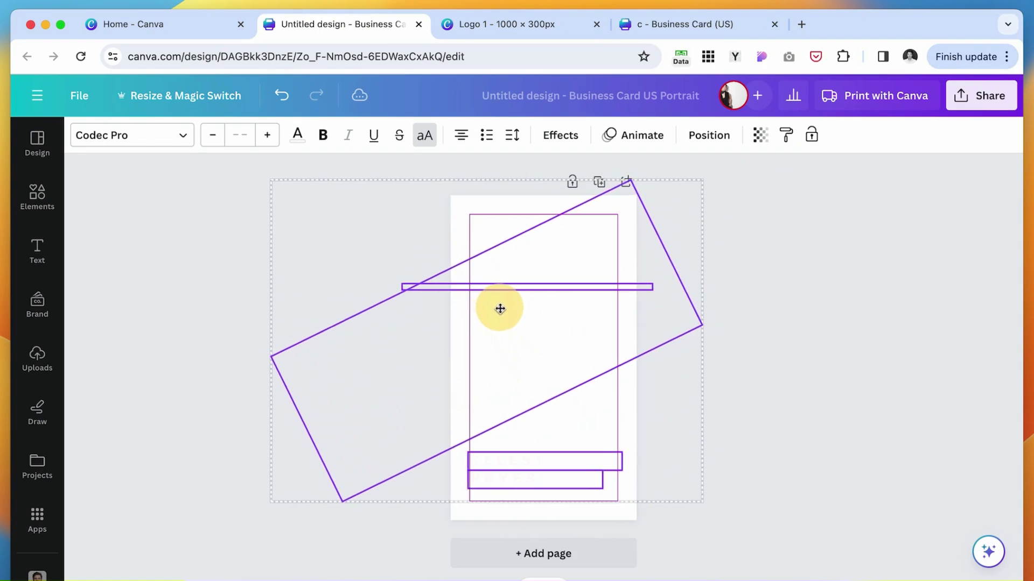
pyautogui.press('Escape')
pyautogui.click(86, 135)
pyautogui.click(139, 349)
pyautogui.click(873, 368)
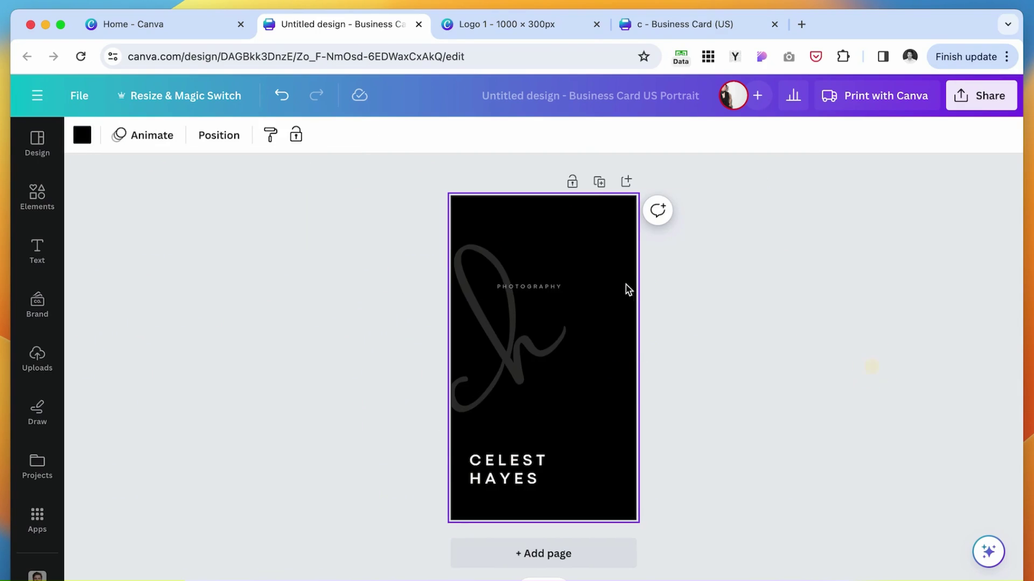
# Enlarge PHOTOGRAPHY at the top of the card and move the rotated frame group aside.
pyautogui.moveTo(560, 293); pyautogui.dragTo(575, 241)
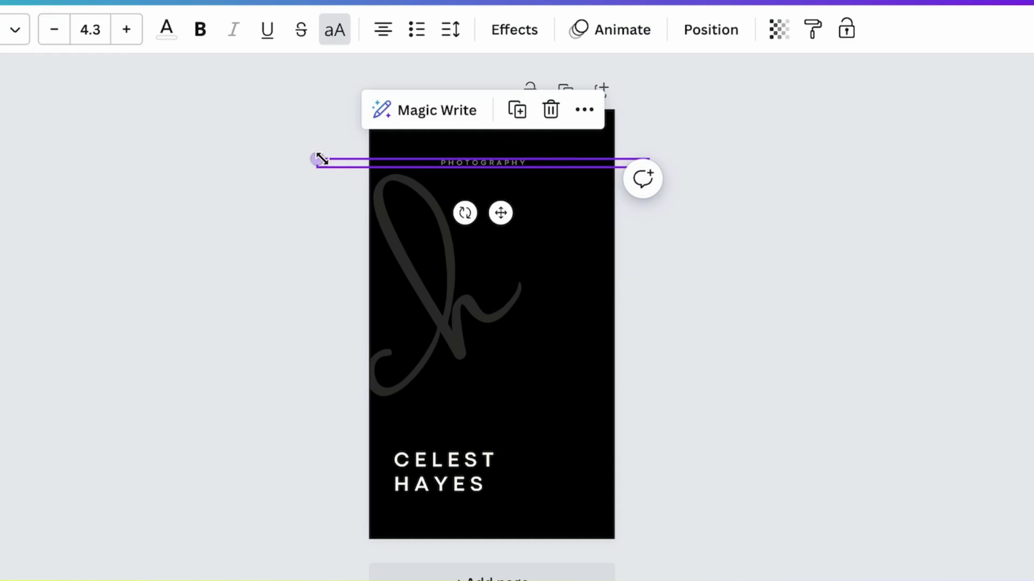
pyautogui.moveTo(321, 160); pyautogui.dragTo(228, 152)
pyautogui.moveTo(473, 161); pyautogui.dragTo(524, 161)
pyautogui.click(607, 108)
pyautogui.moveTo(607, 108); pyautogui.dragTo(522, 304)
pyautogui.press('Delete')
pyautogui.click(501, 493)
pyautogui.moveTo(500, 493)
pyautogui.mouseDown()
pyautogui.moveTo(499, 466)
pyautogui.moveTo(496, 478)
pyautogui.mouseUp()
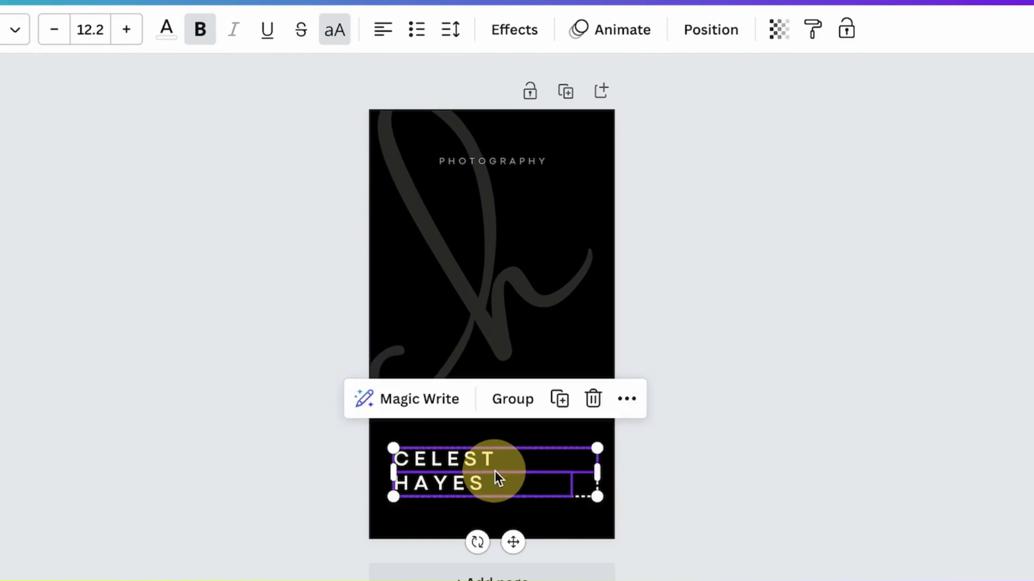
pyautogui.click(731, 163)
pyautogui.moveTo(526, 528); pyautogui.dragTo(542, 519)
pyautogui.moveTo(849, 282); pyautogui.dragTo(918, 280)
pyautogui.moveTo(582, 383); pyautogui.dragTo(547, 314)
pyautogui.press('Delete')
pyautogui.moveTo(495, 449); pyautogui.dragTo(571, 401)
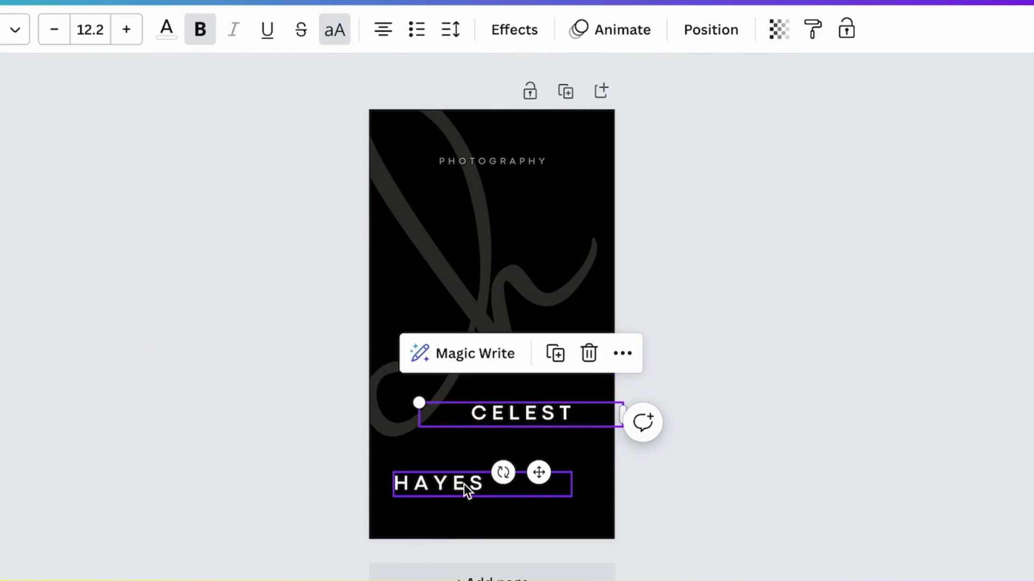
pyautogui.press('Delete')
pyautogui.click(463, 484)
pyautogui.click(382, 29)
pyautogui.hotkey('ctrl', 'z')
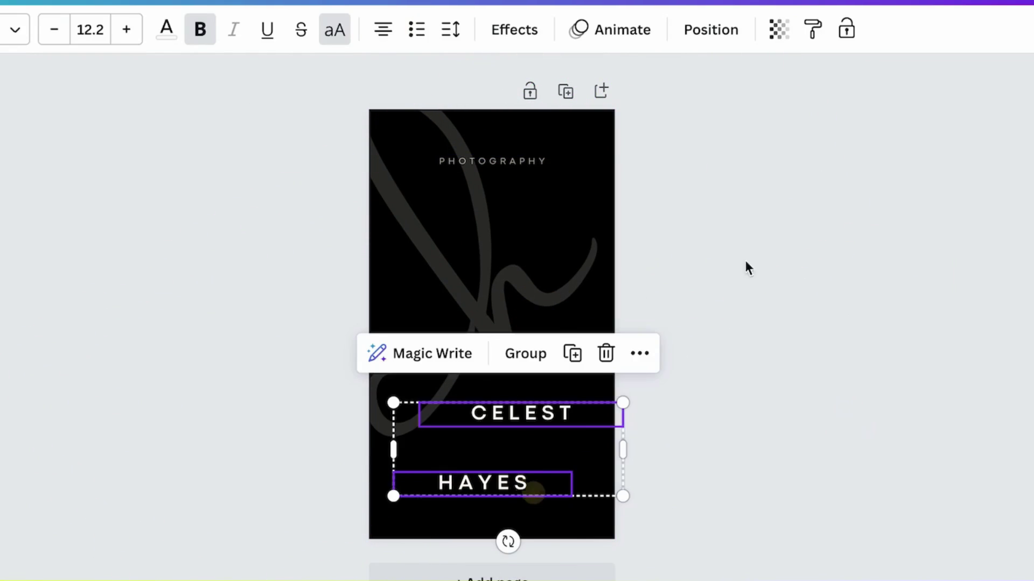
pyautogui.click(694, 24)
pyautogui.click(161, 269)
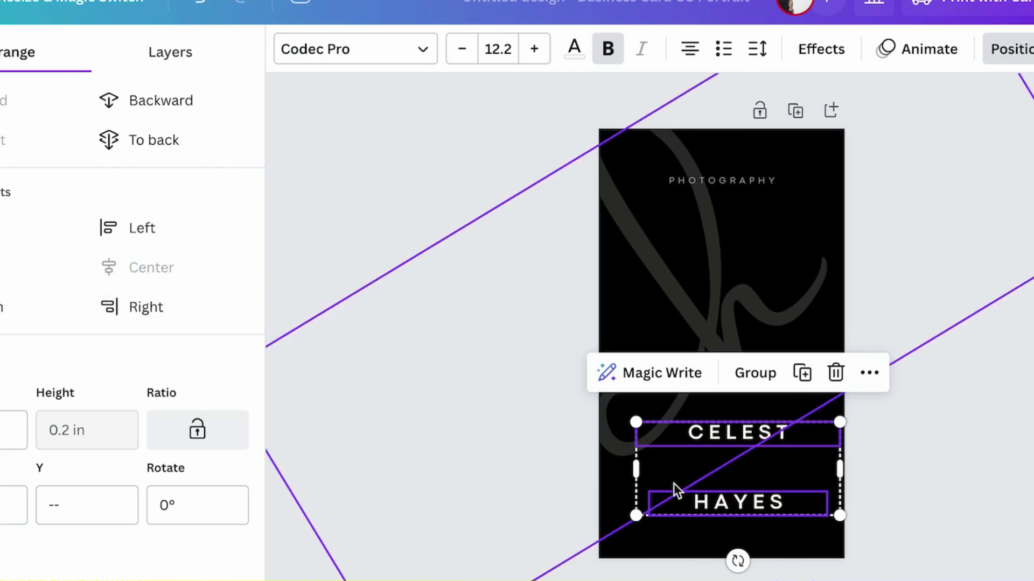
pyautogui.click(765, 434)
pyautogui.moveTo(765, 433); pyautogui.dragTo(764, 425)
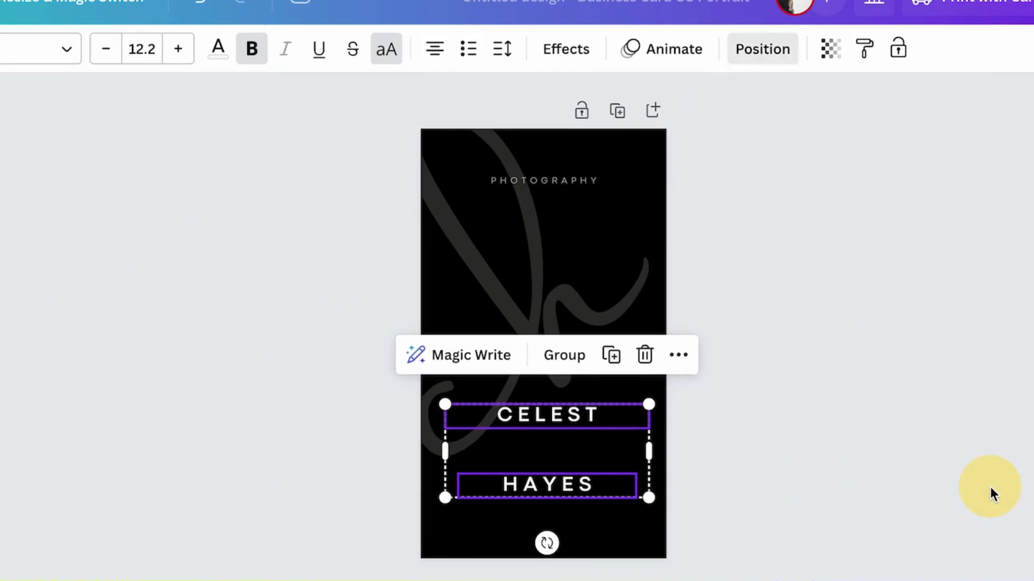
# Move HAYES up under CELEST, then add a blank second page.
pyautogui.click(832, 484)
pyautogui.click(615, 480)
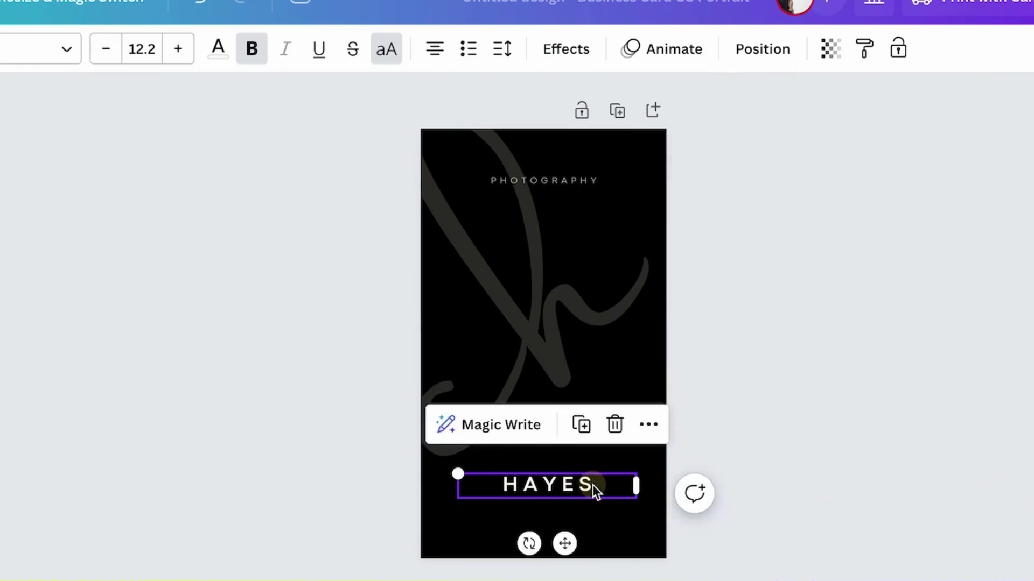
pyautogui.moveTo(592, 484); pyautogui.dragTo(591, 457)
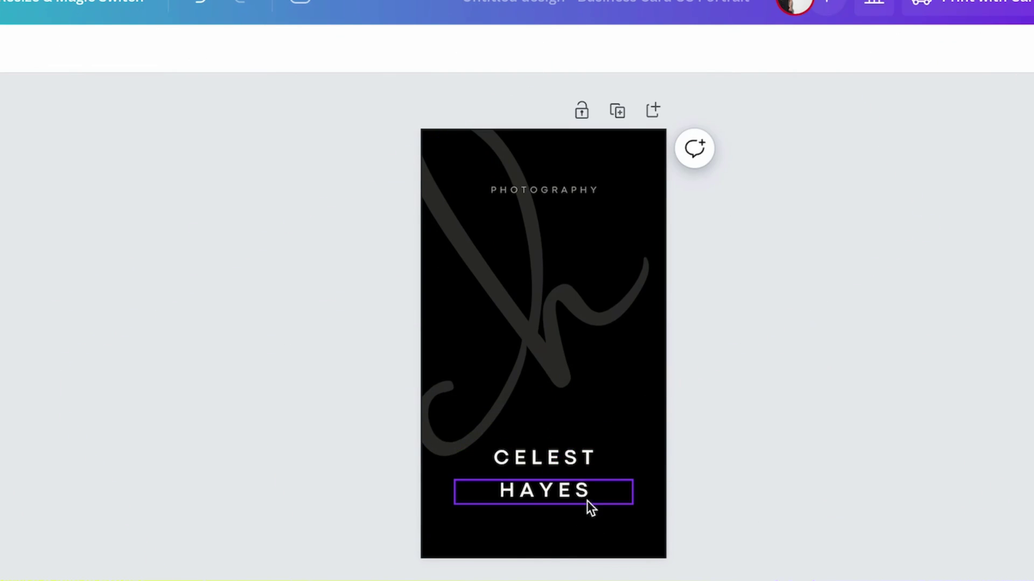
pyautogui.click(587, 500)
pyautogui.keyDown('shift'); pyautogui.click(580, 457); pyautogui.keyUp('shift')
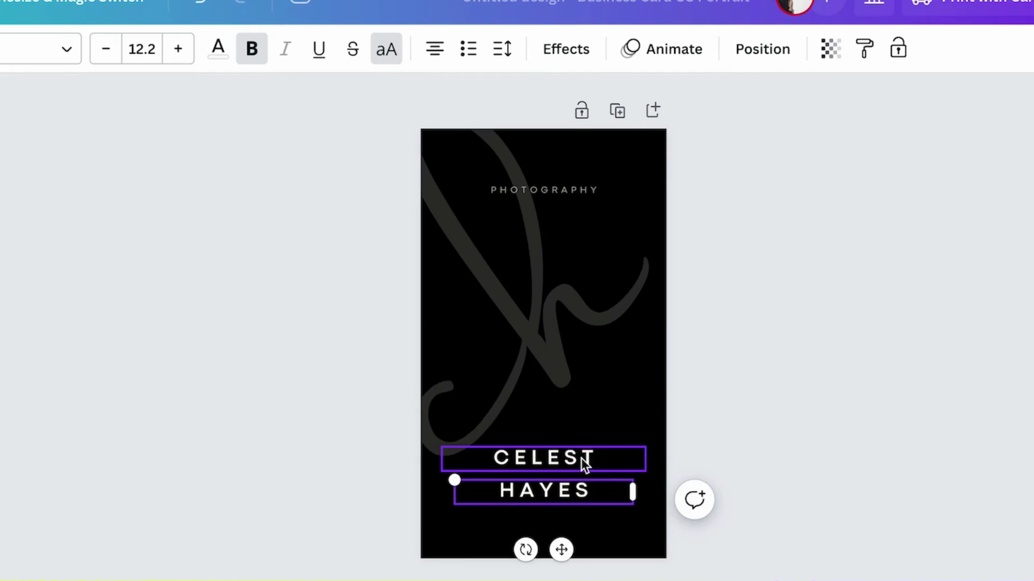
pyautogui.click(905, 452)
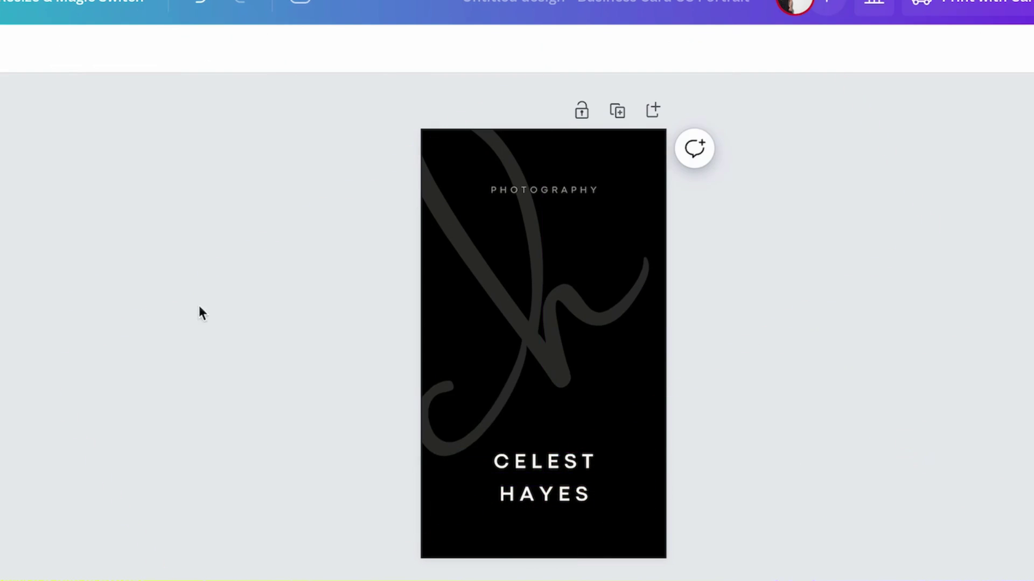
pyautogui.click(652, 111)
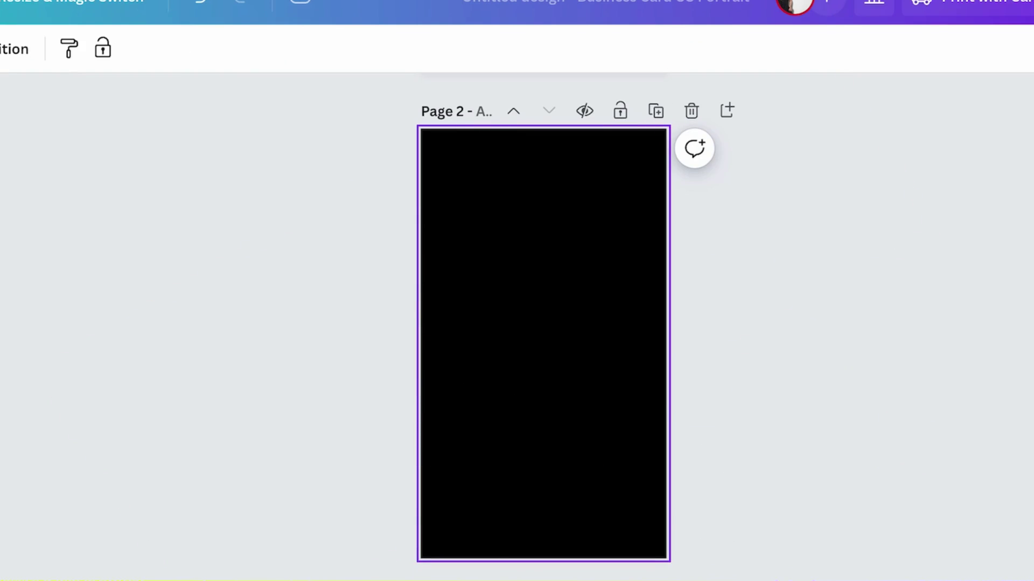
# Apply the White Gold Elegant Business Card Vertical template to page 2.
pyautogui.click(0, 58)
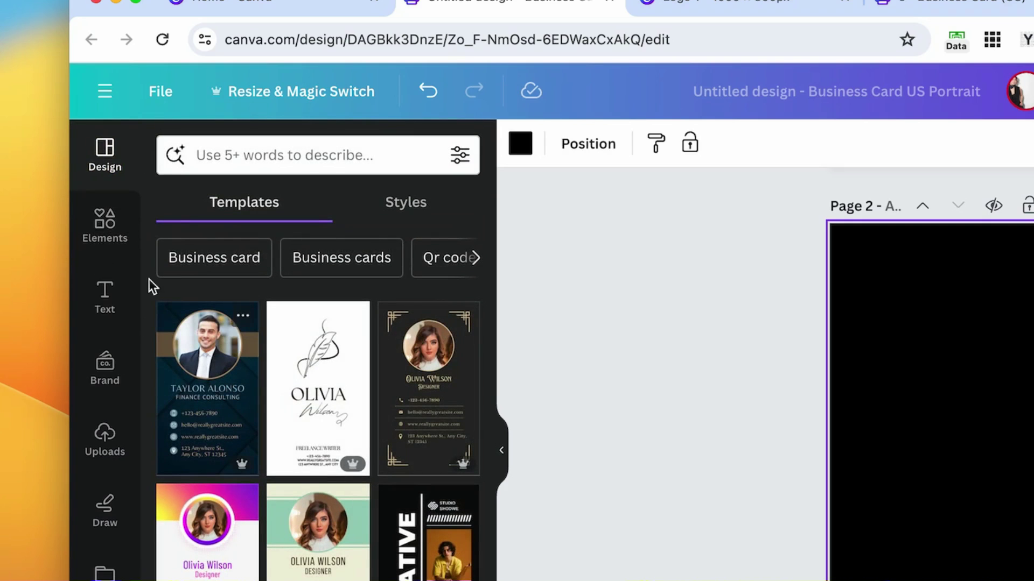
pyautogui.scroll(-5, 288, 224)
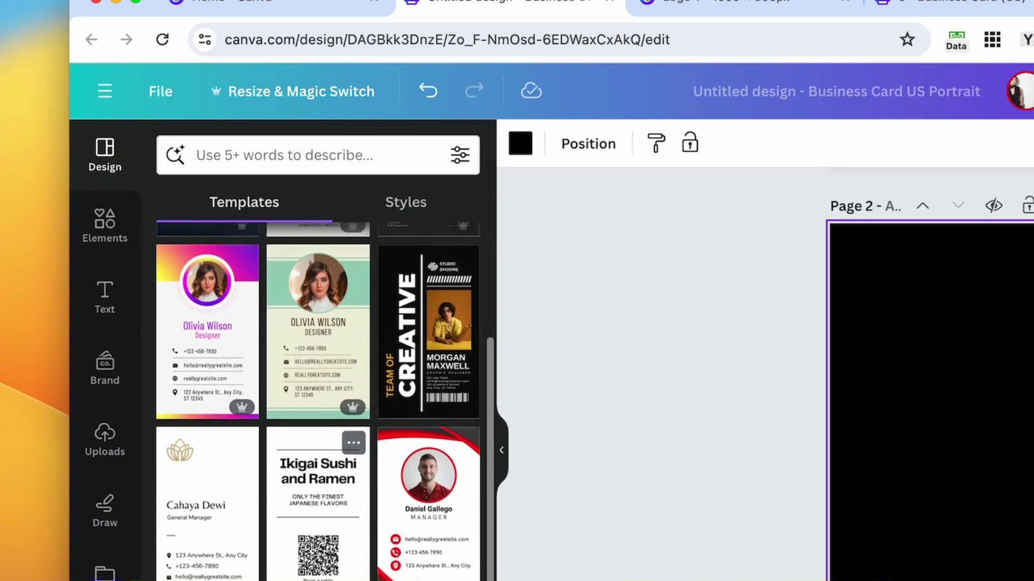
pyautogui.click(252, 463)
pyautogui.click(248, 439)
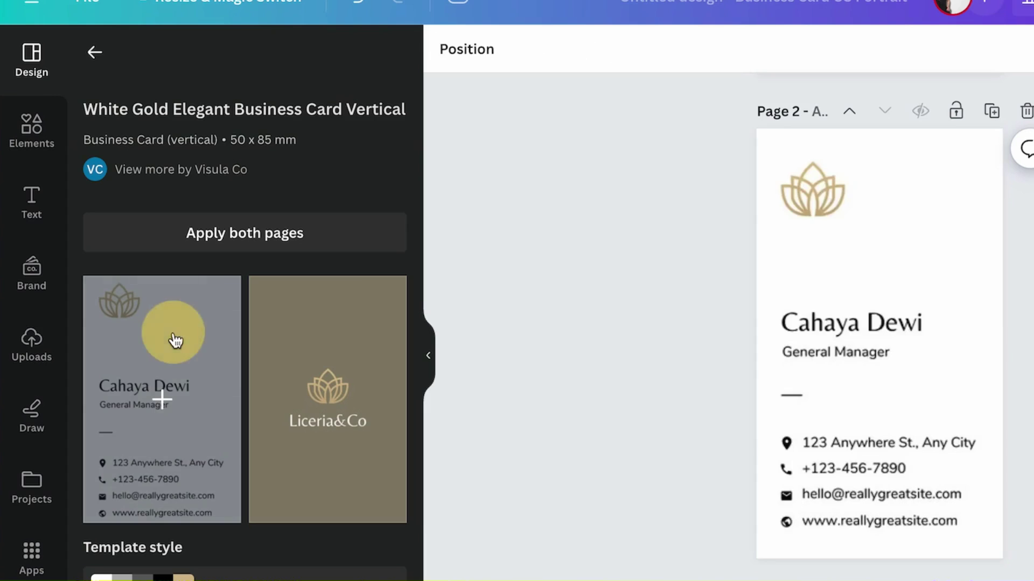
pyautogui.click(420, 457)
pyautogui.scroll(-3, 632, 485)
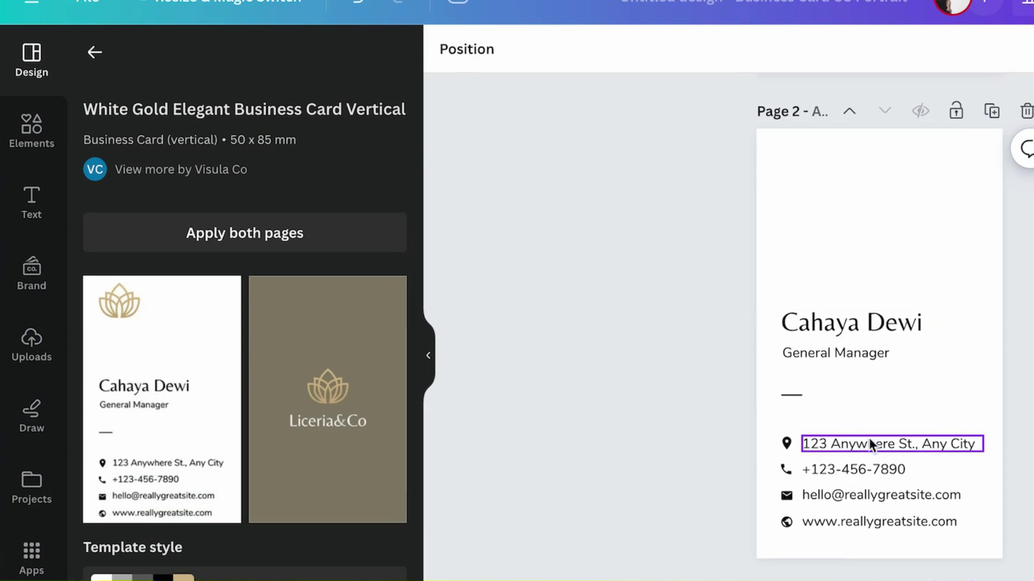
# Set the four contact detail lines to a font from the Corporate category.
pyautogui.moveTo(870, 415); pyautogui.dragTo(916, 557)
pyautogui.click(566, 61)
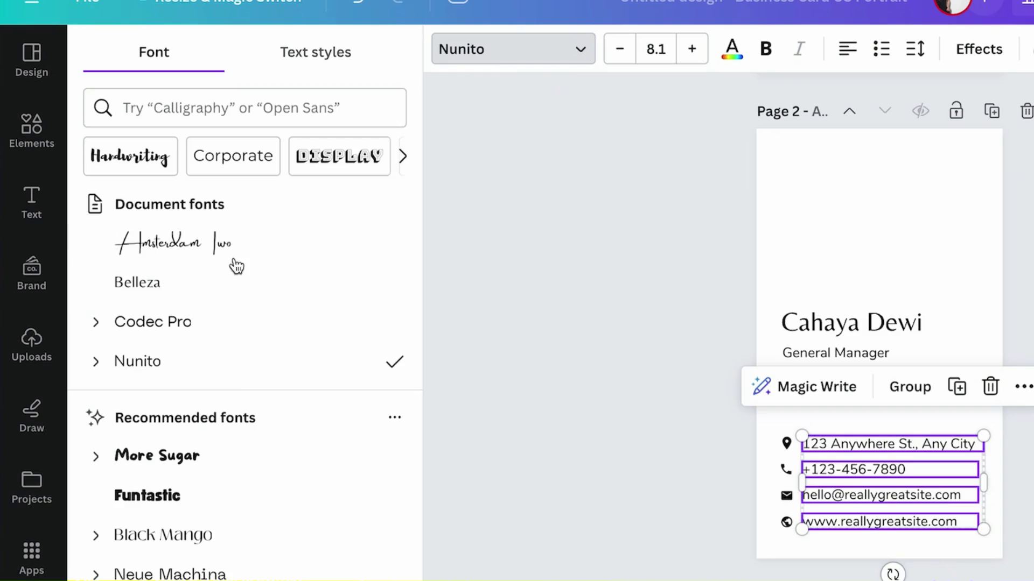
pyautogui.click(234, 156)
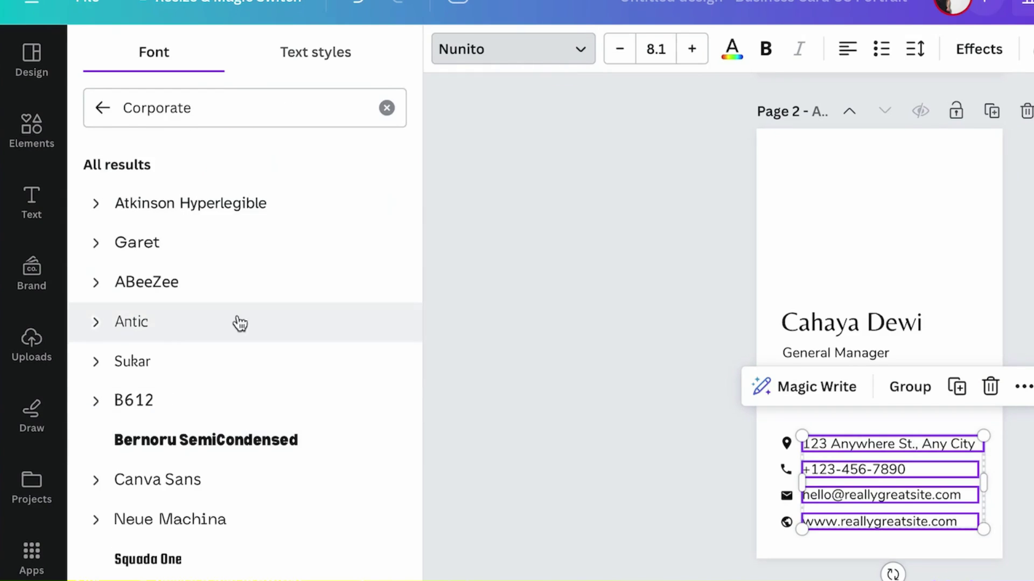
pyautogui.scroll(-4, 231, 334)
pyautogui.click(281, 479)
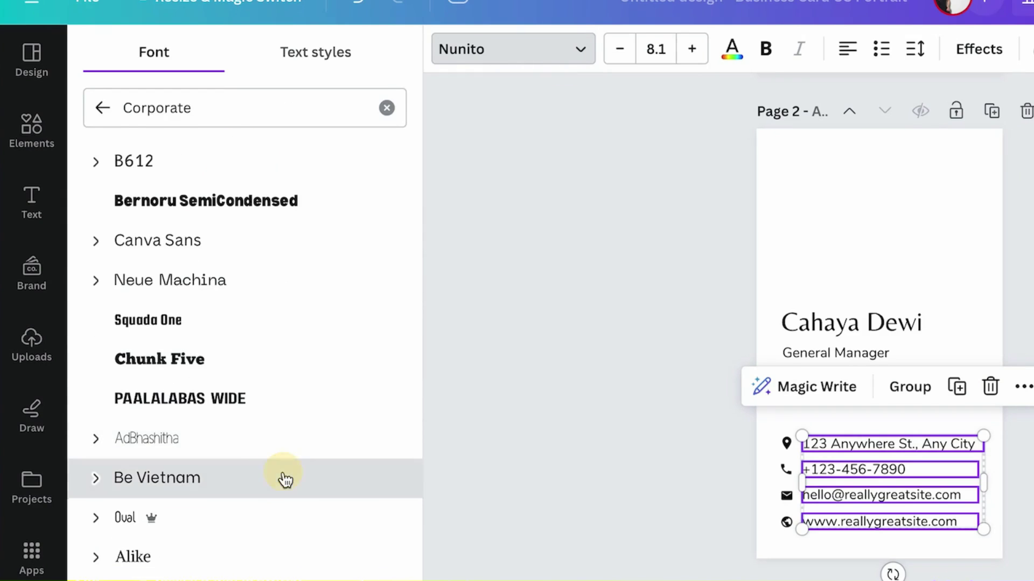
pyautogui.press('super+plus')
pyautogui.press('super+plus')
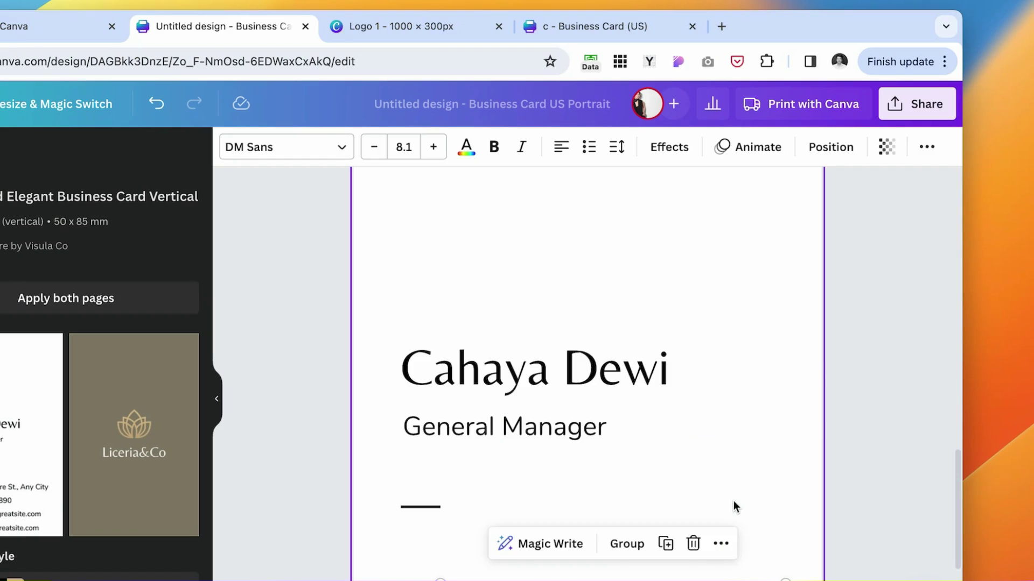
pyautogui.scroll(10, 690, 389)
pyautogui.click(690, 389)
pyautogui.scroll(-6, 691, 389)
pyautogui.scroll(-3, 691, 388)
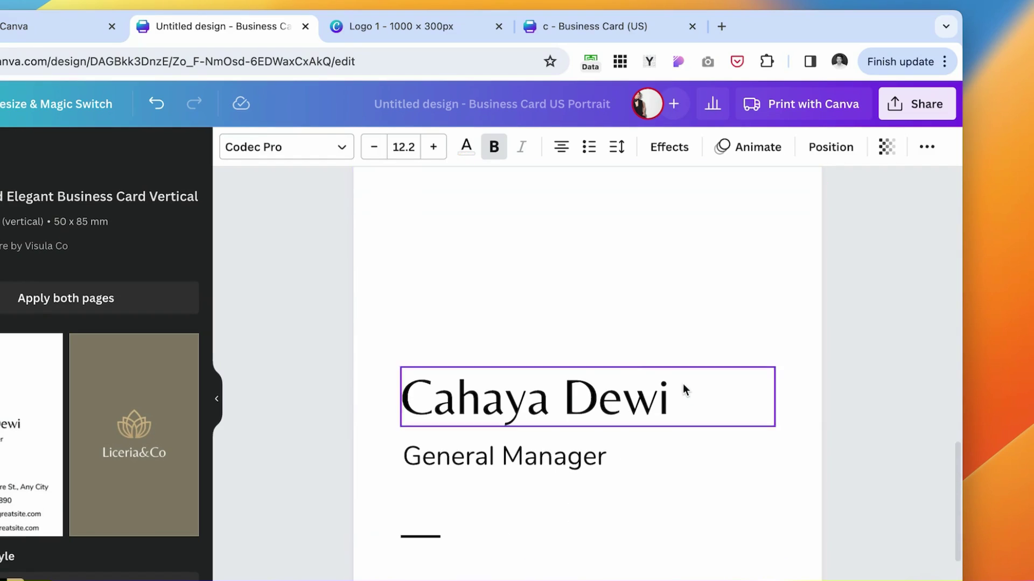
pyautogui.click(653, 415)
pyautogui.press('BackSpace')
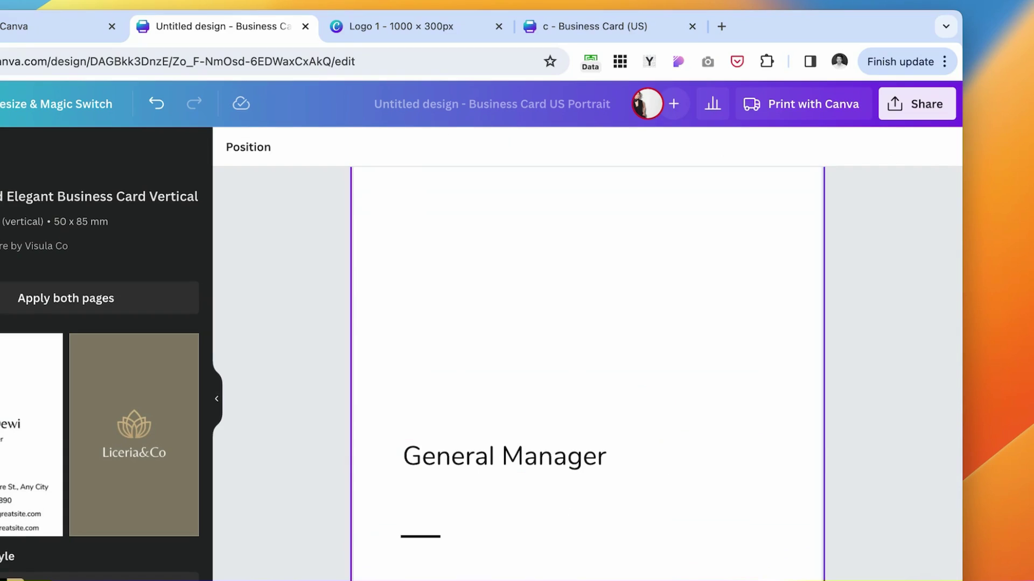
pyautogui.press('super+v')
pyautogui.click(464, 151)
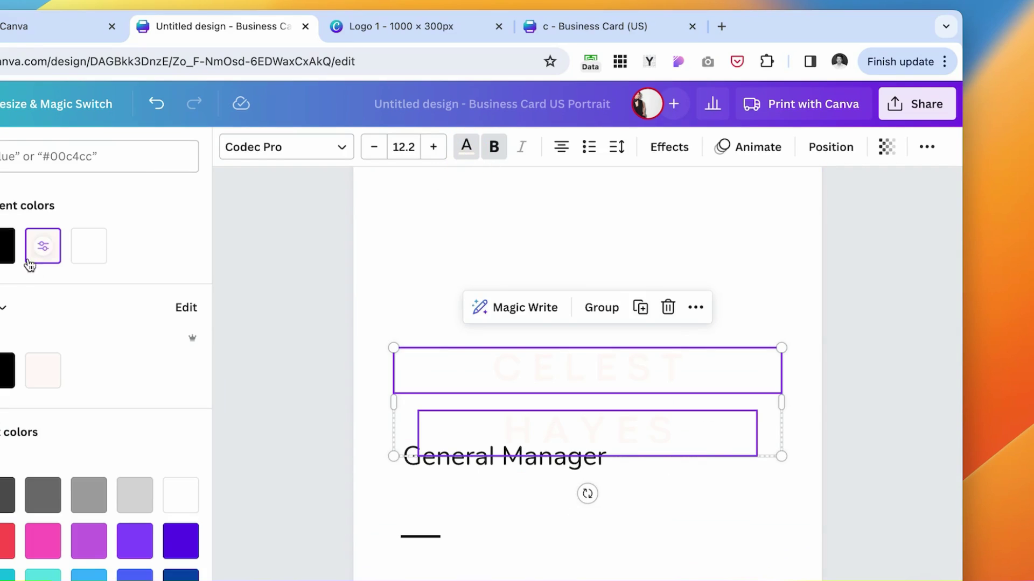
pyautogui.click(5, 267)
pyautogui.click(692, 364)
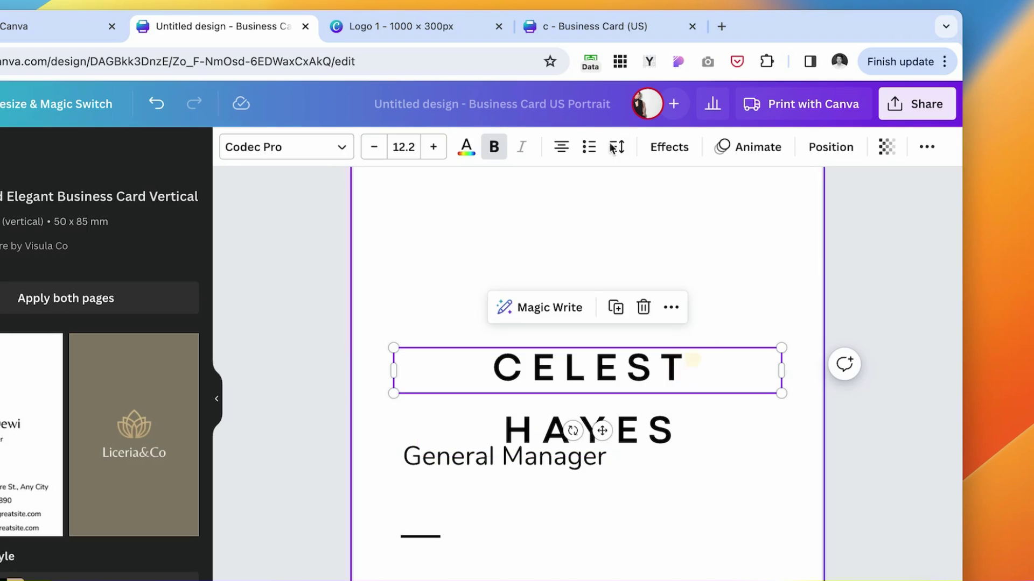
pyautogui.click(563, 153)
pyautogui.moveTo(567, 379); pyautogui.dragTo(560, 302)
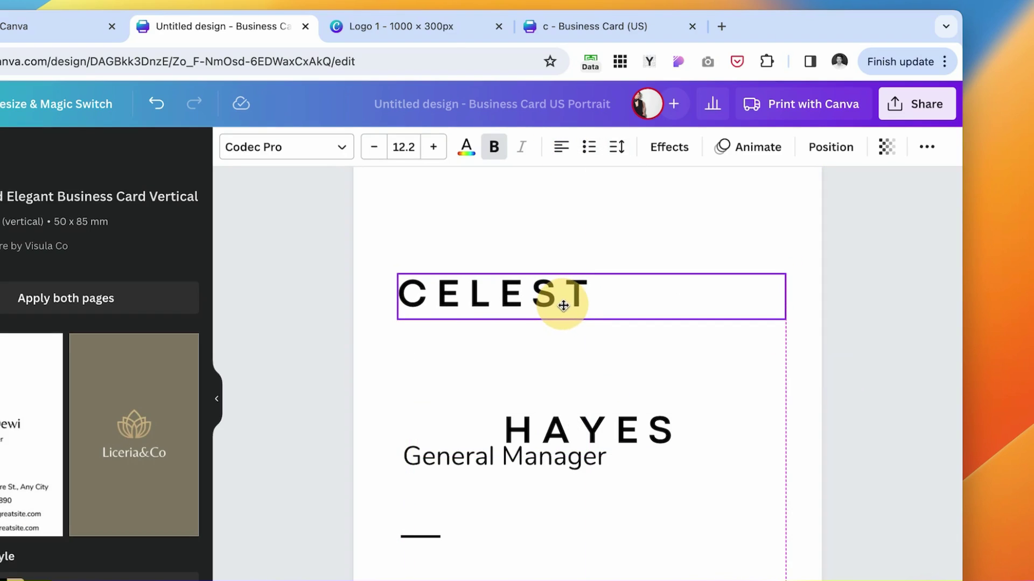
pyautogui.click(666, 429)
pyautogui.click(560, 156)
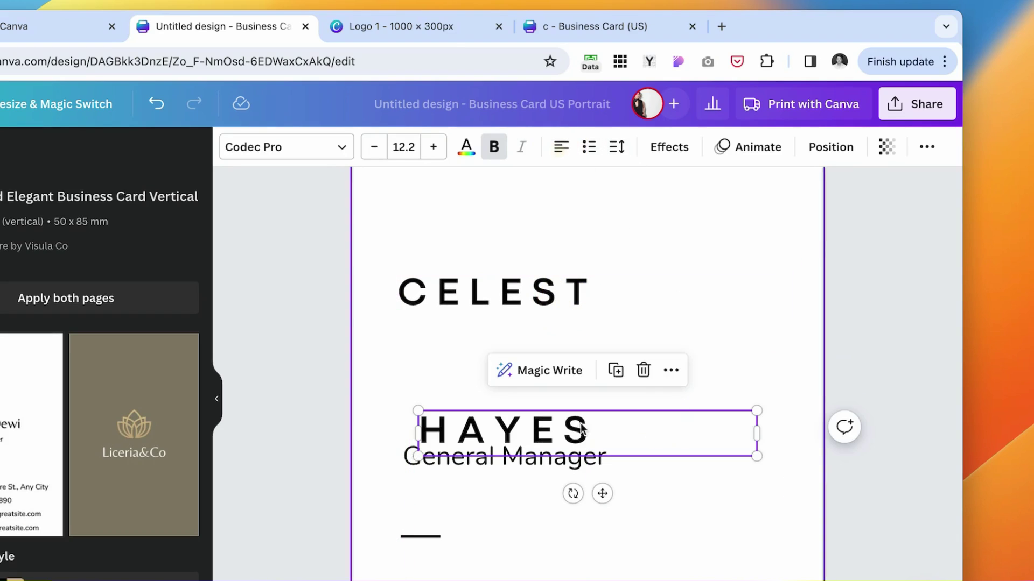
pyautogui.click(588, 491)
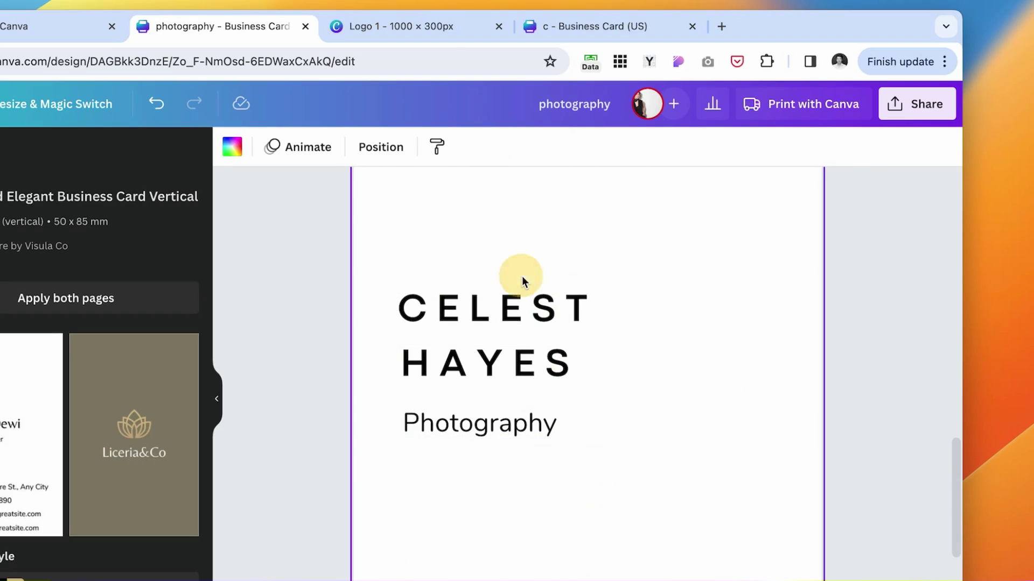
pyautogui.click(545, 307)
pyautogui.keyDown('shift'); pyautogui.click(563, 363); pyautogui.keyUp('shift')
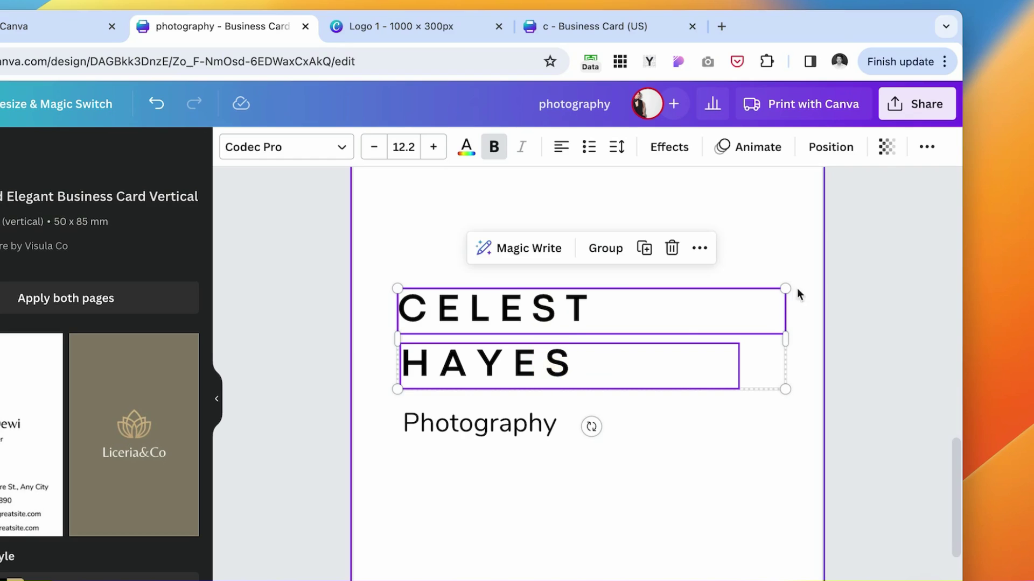
pyautogui.moveTo(788, 289); pyautogui.dragTo(897, 274)
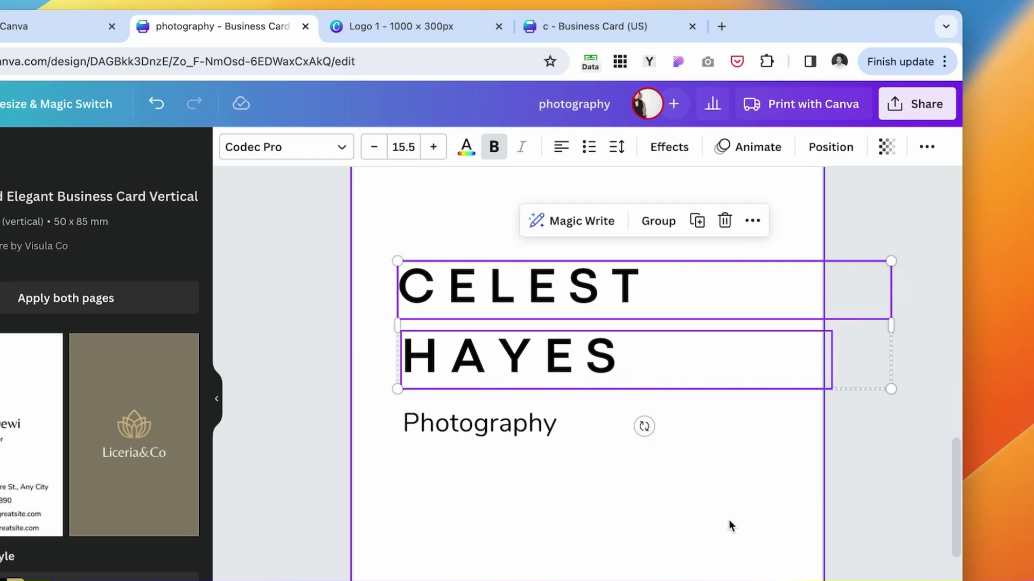
pyautogui.click(729, 527)
# Move the name and Photography subtitle up to the top of the card.
pyautogui.click(508, 431)
pyautogui.scroll(-5, 513, 508)
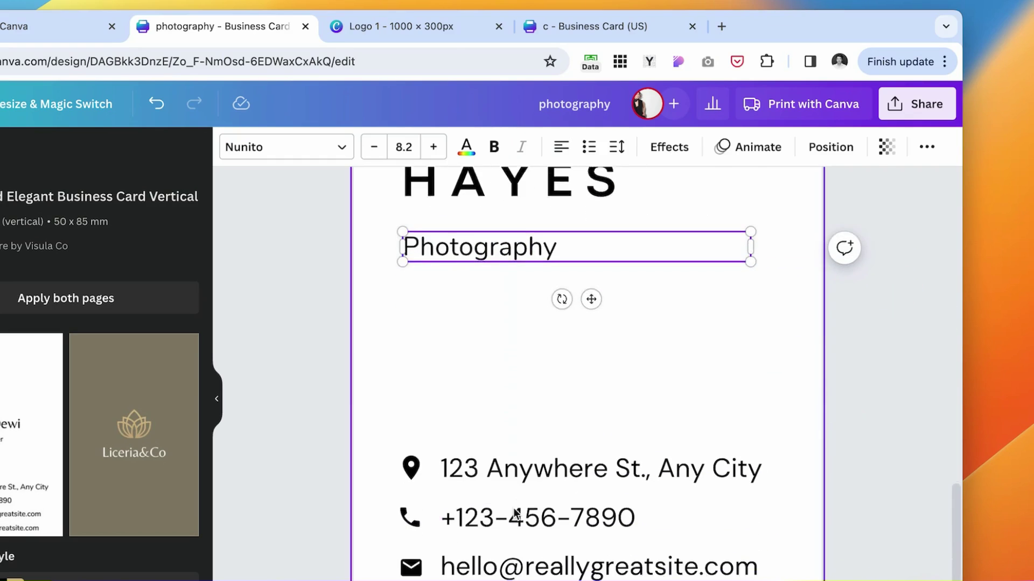
pyautogui.moveTo(390, 311); pyautogui.dragTo(690, 546)
pyautogui.moveTo(637, 523)
pyautogui.mouseDown()
pyautogui.moveTo(627, 512)
pyautogui.moveTo(630, 525)
pyautogui.mouseUp()
pyautogui.click(854, 450)
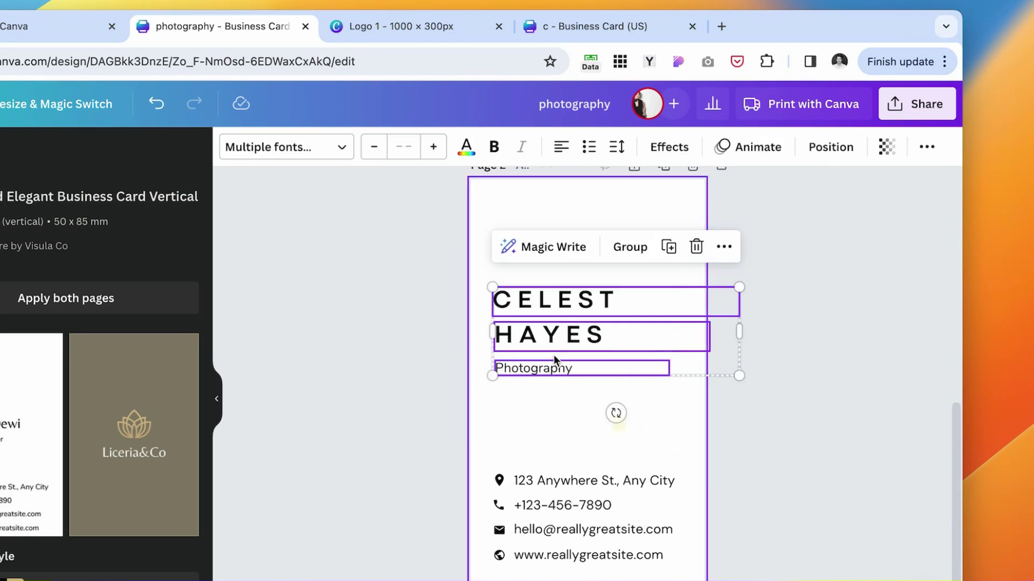
pyautogui.moveTo(548, 345); pyautogui.dragTo(549, 261)
pyautogui.click(619, 410)
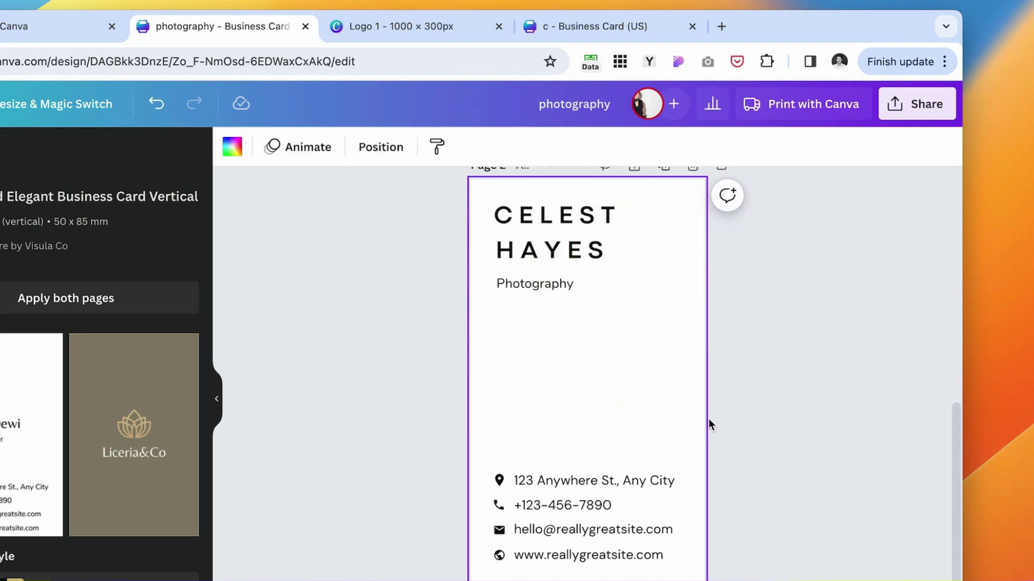
# Duplicate the white card as page 3 and make its background black.
pyautogui.scroll(3, 593, 404)
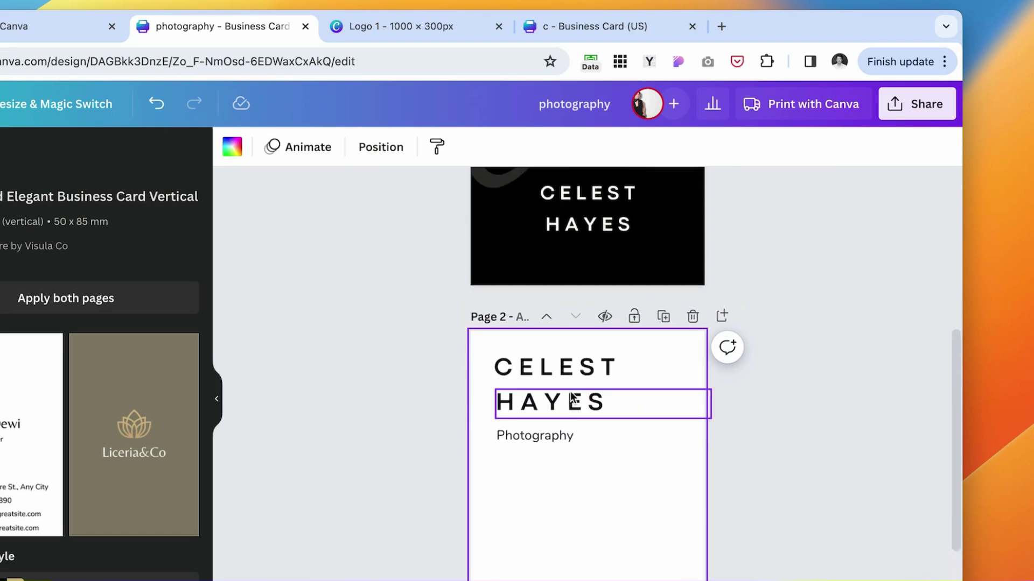
pyautogui.scroll(-2, 601, 329)
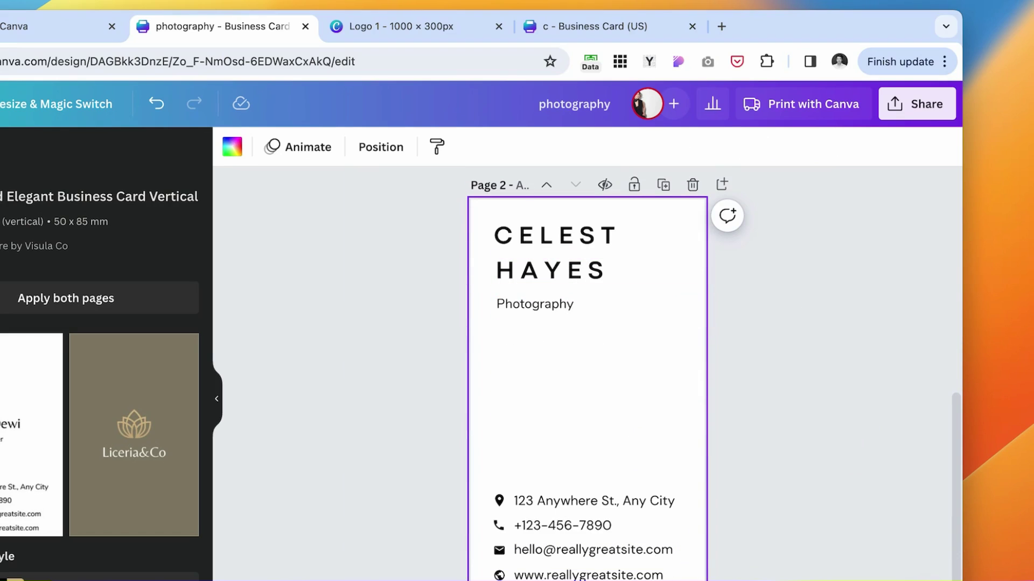
pyautogui.scroll(3, 580, 385)
pyautogui.click(664, 261)
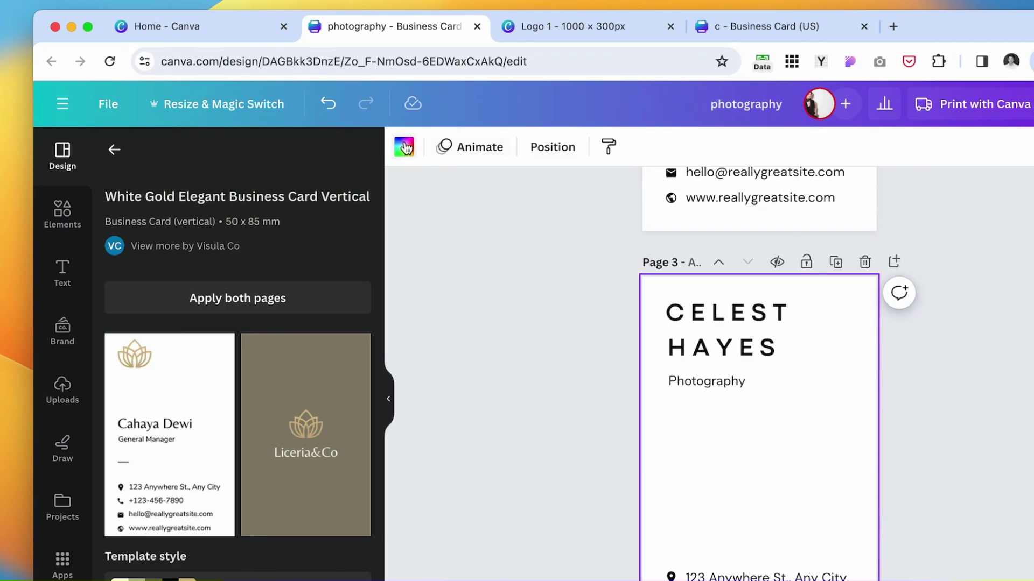
pyautogui.click(405, 147)
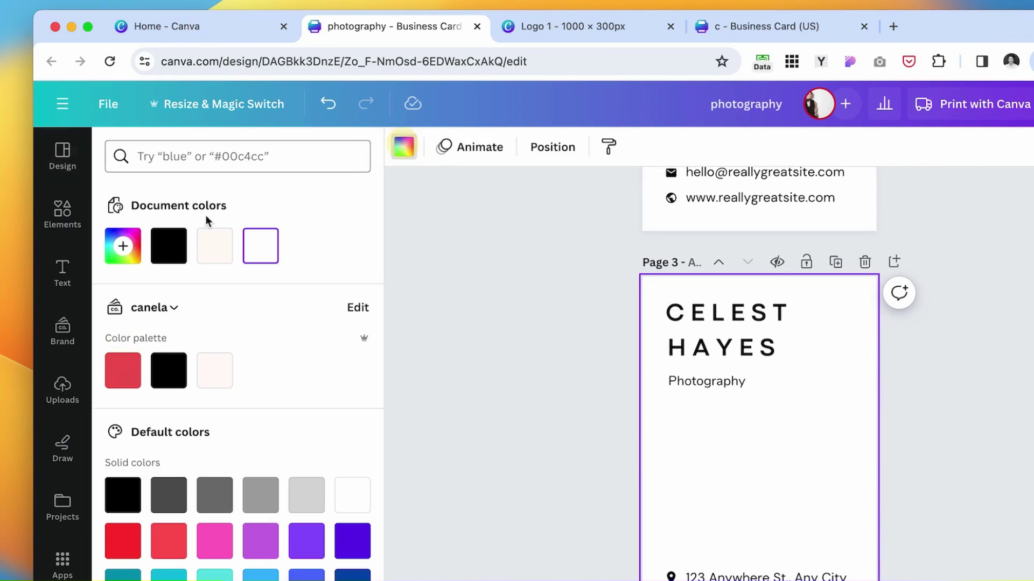
pyautogui.click(168, 370)
# Turn all text on page 3 white and select the large rotated script letter.
pyautogui.scroll(-2, 603, 220)
pyautogui.moveTo(603, 221); pyautogui.dragTo(856, 578)
pyautogui.click(678, 147)
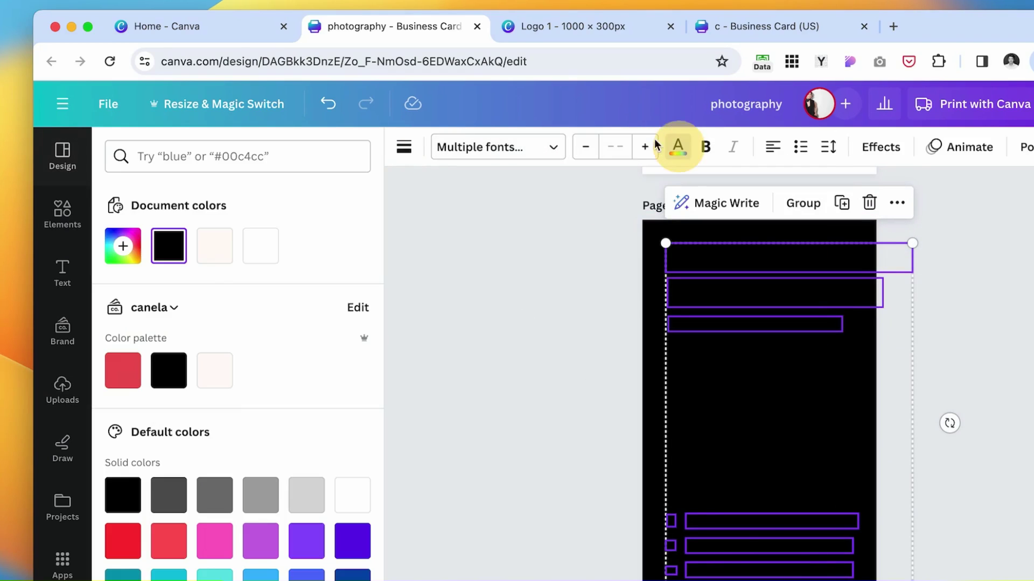
pyautogui.click(261, 247)
pyautogui.click(670, 522)
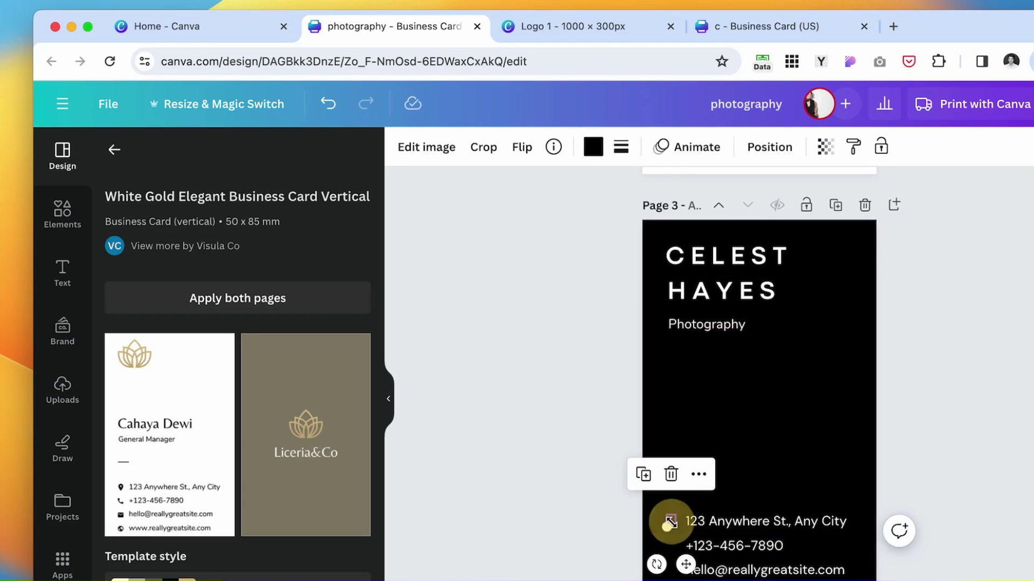
pyautogui.click(594, 147)
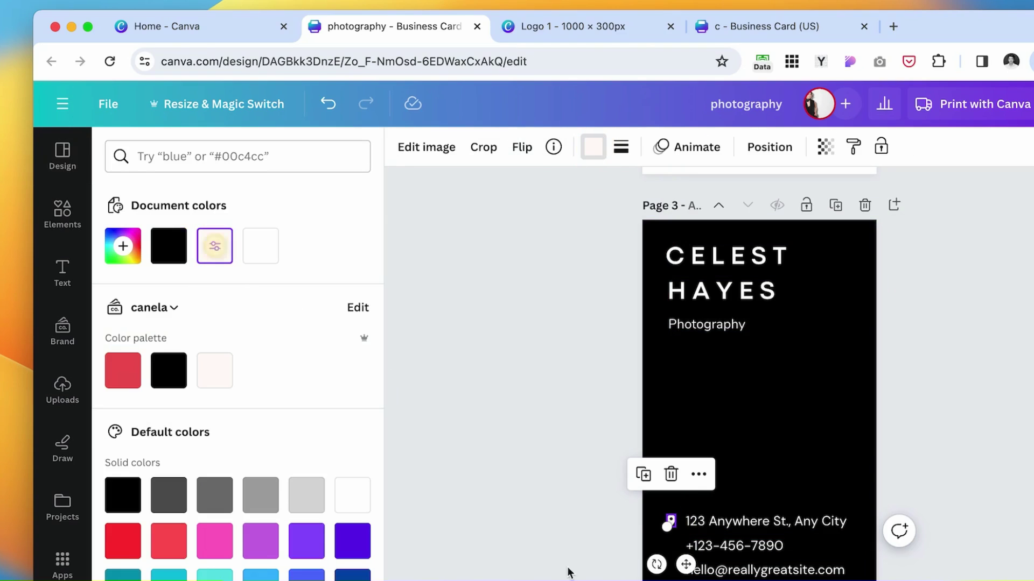
pyautogui.click(531, 526)
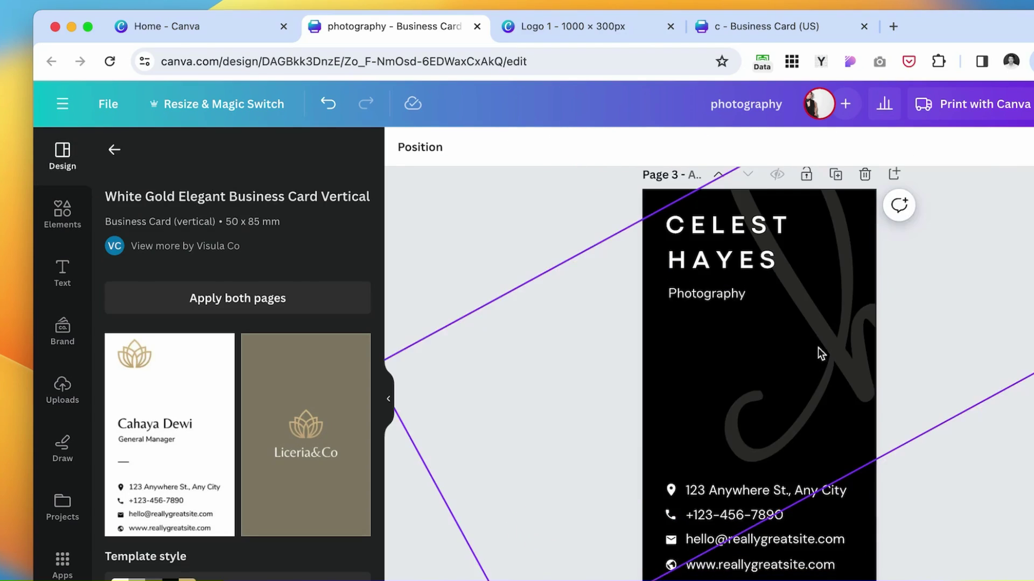
pyautogui.click(827, 343)
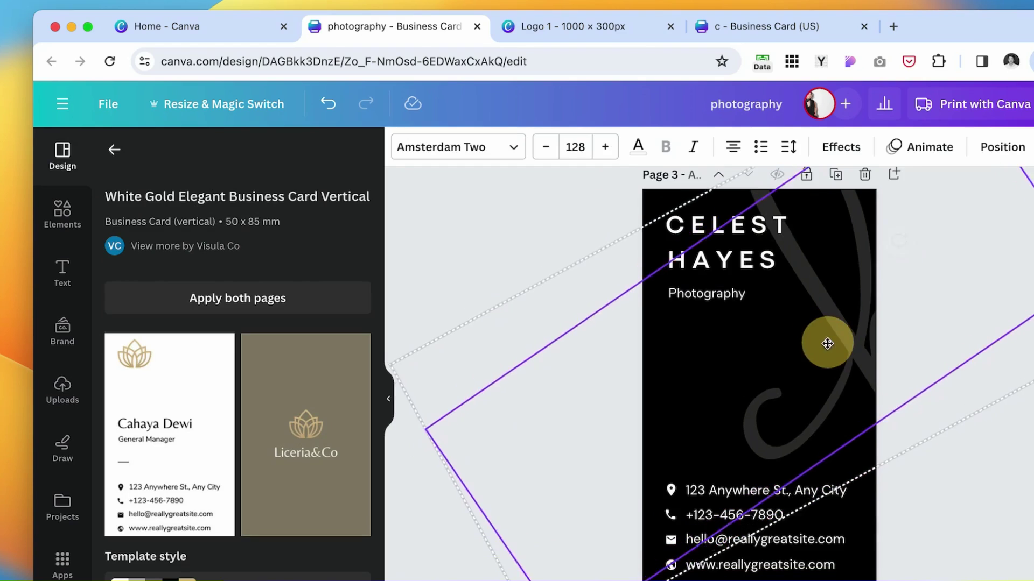
# Nudge the script letter lower at the right edge and send it to the back.
pyautogui.moveTo(828, 343); pyautogui.dragTo(813, 350)
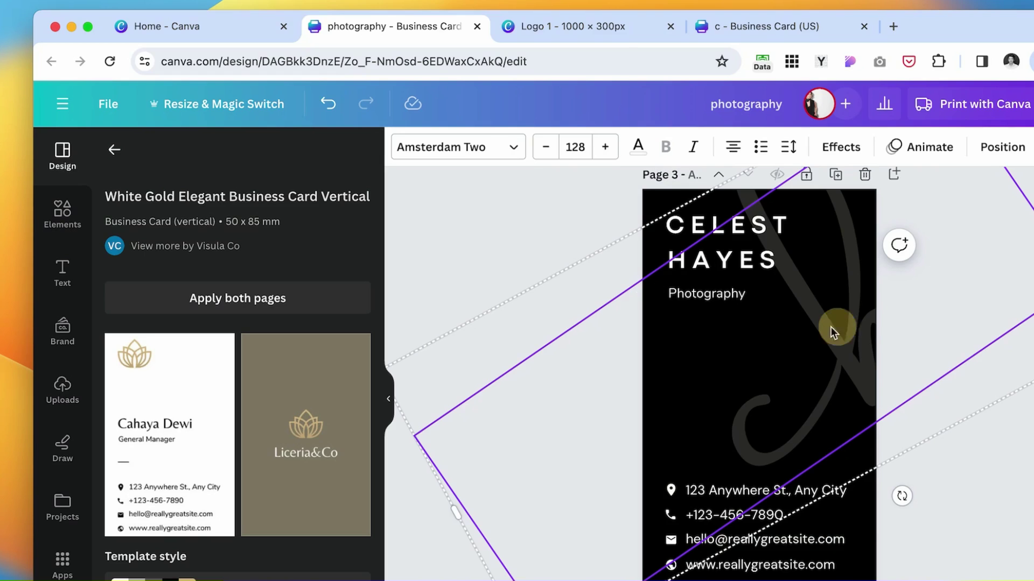
pyautogui.moveTo(833, 332); pyautogui.dragTo(837, 326)
pyautogui.click(849, 135)
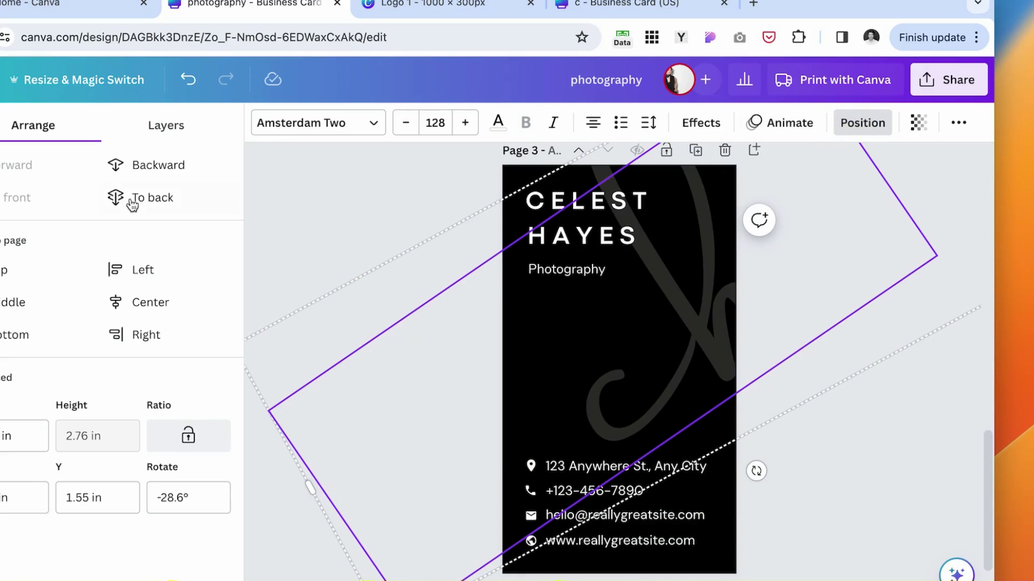
pyautogui.click(180, 208)
pyautogui.click(883, 516)
pyautogui.click(550, 198)
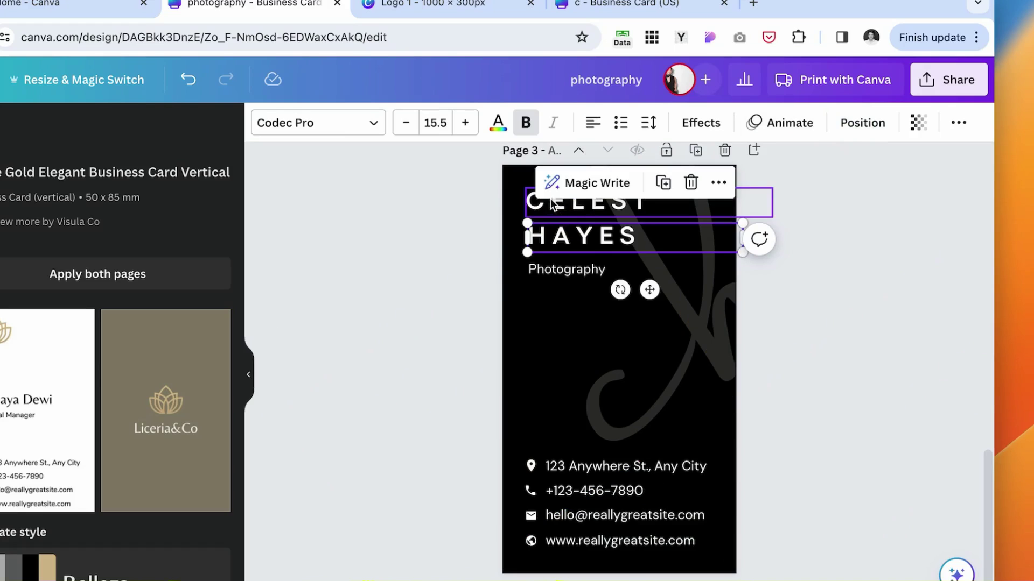
pyautogui.click(434, 222)
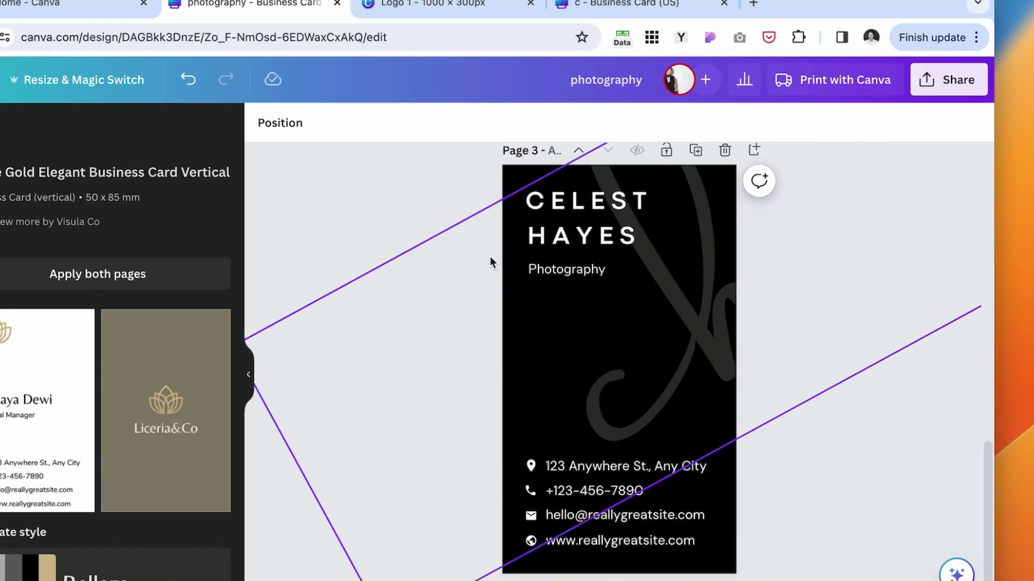
pyautogui.scroll(-2, 498, 494)
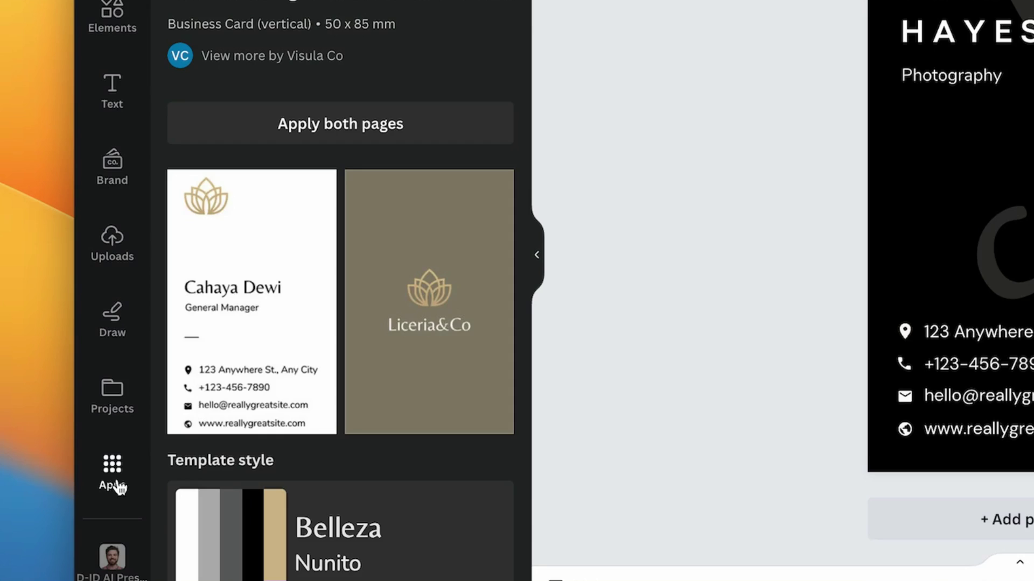
# Search Canva's Apps for 'qr' to list QR Code Generator, then start a new Chrome tab.
pyautogui.click(87, 540)
pyautogui.write('qr')
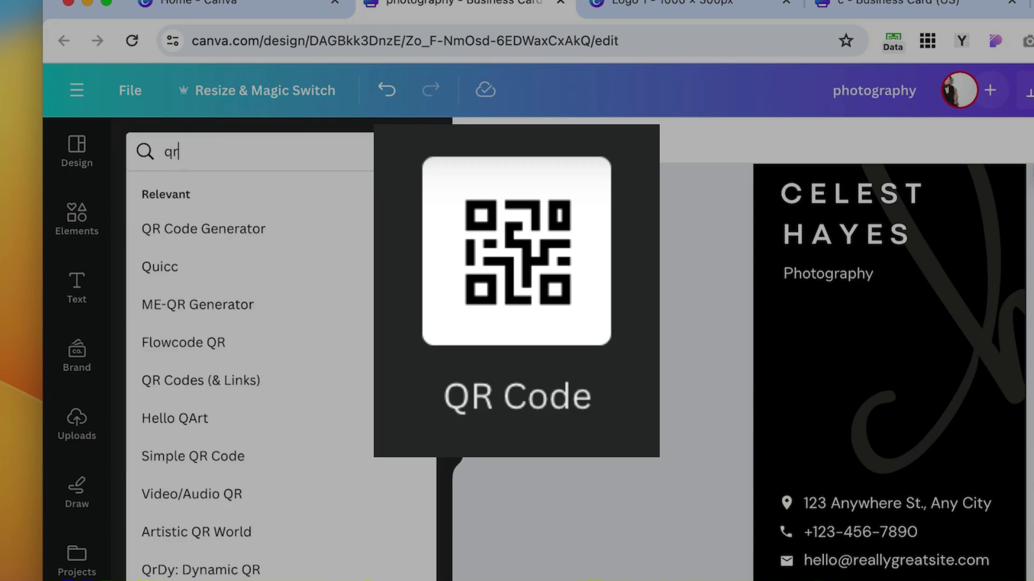
pyautogui.click(253, 237)
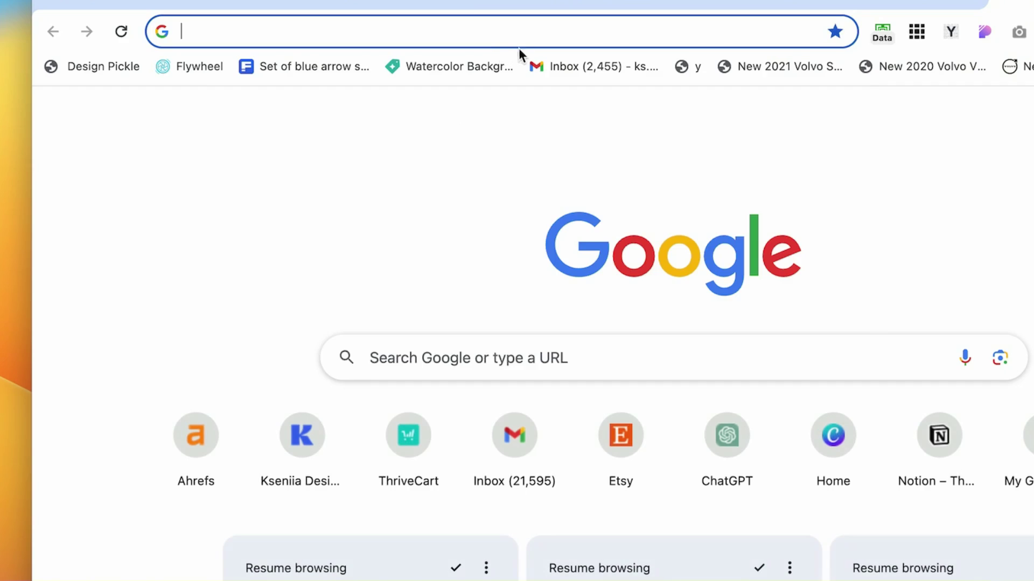
pyautogui.click(524, 41)
# Open the designer's website from the 'ks' suggestion, copy its URL, and return to Canva.
pyautogui.write('ks')
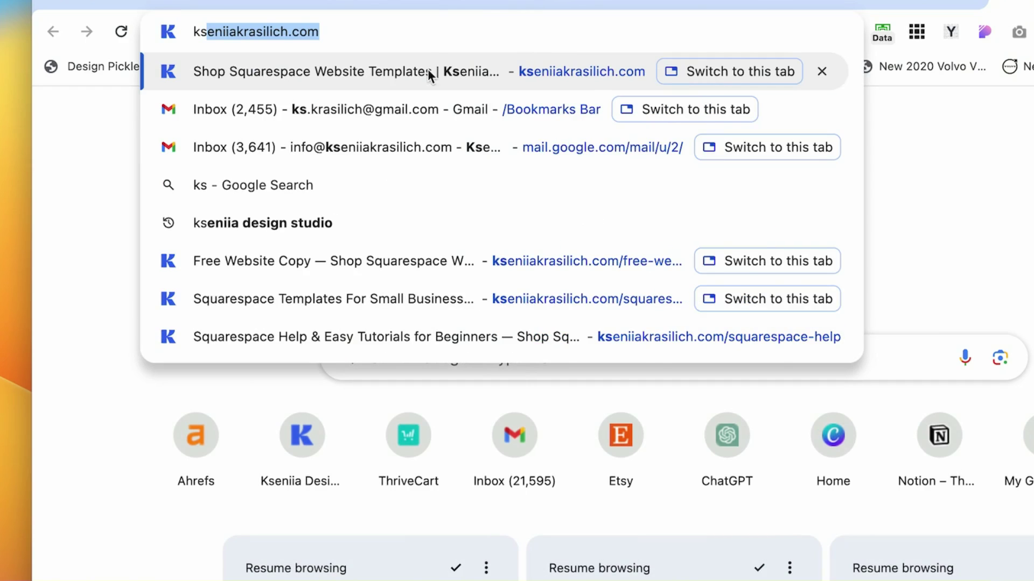
pyautogui.click(427, 69)
pyautogui.click(363, 43)
pyautogui.press('super+c')
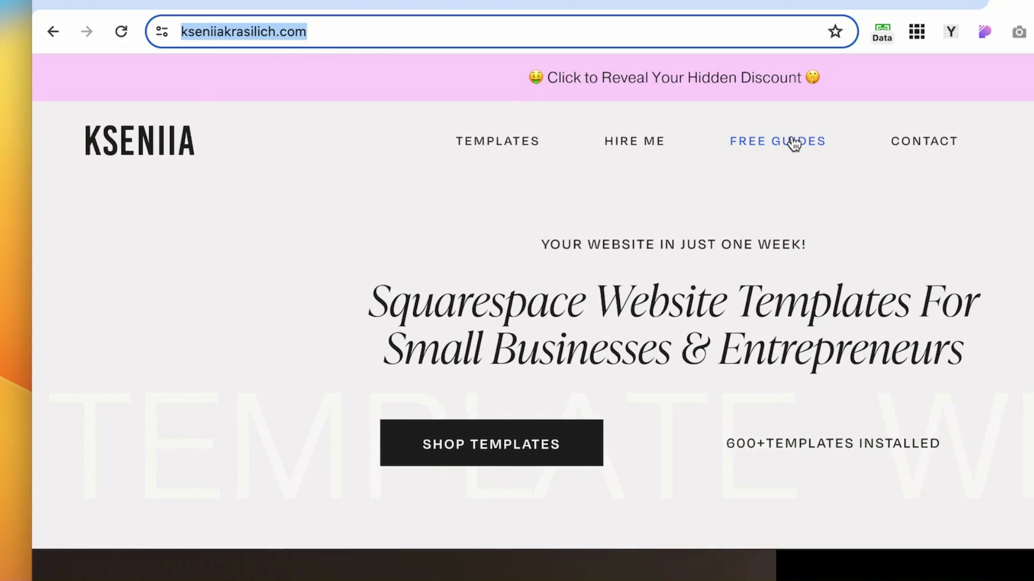
pyautogui.click(445, 3)
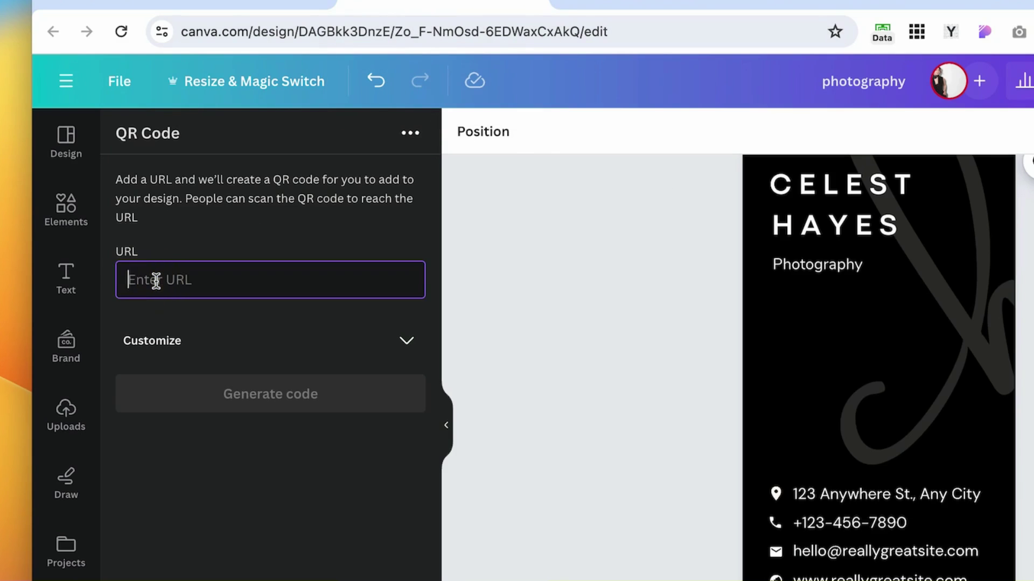
# Generate a QR code for the website URL with black background, white foreground and margin 3.
pyautogui.press('super+v')
pyautogui.click(336, 407)
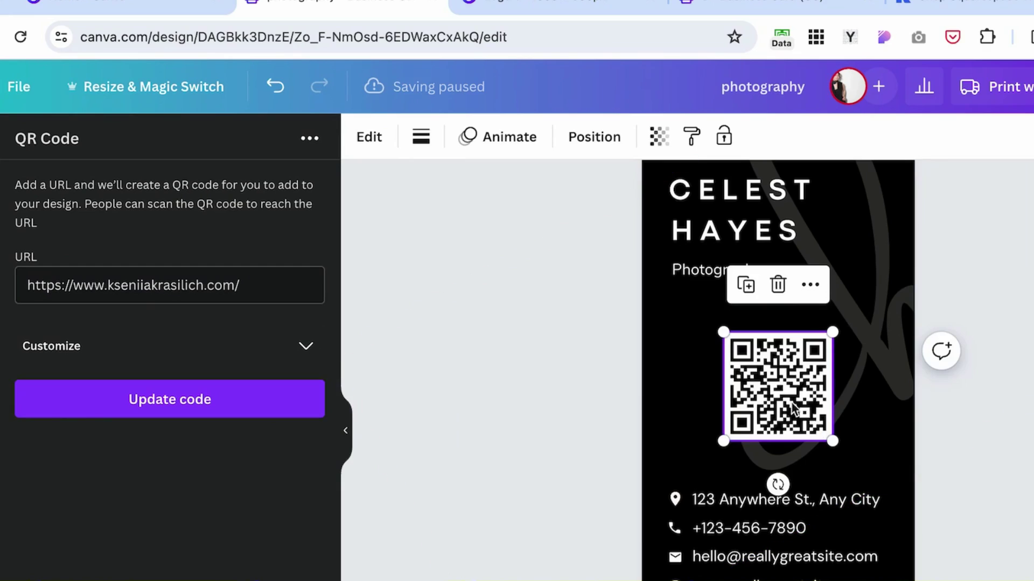
pyautogui.click(295, 340)
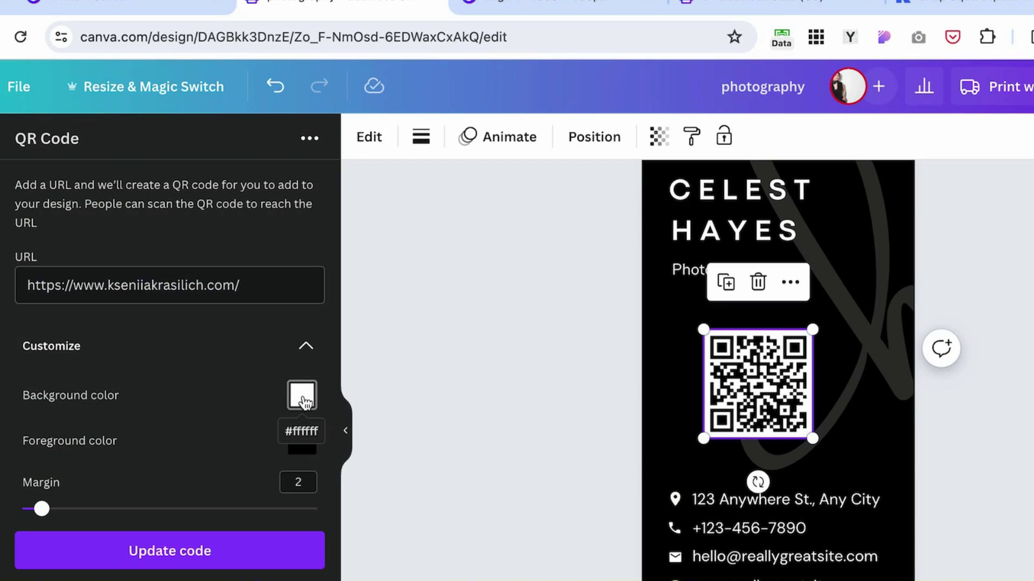
pyautogui.click(302, 399)
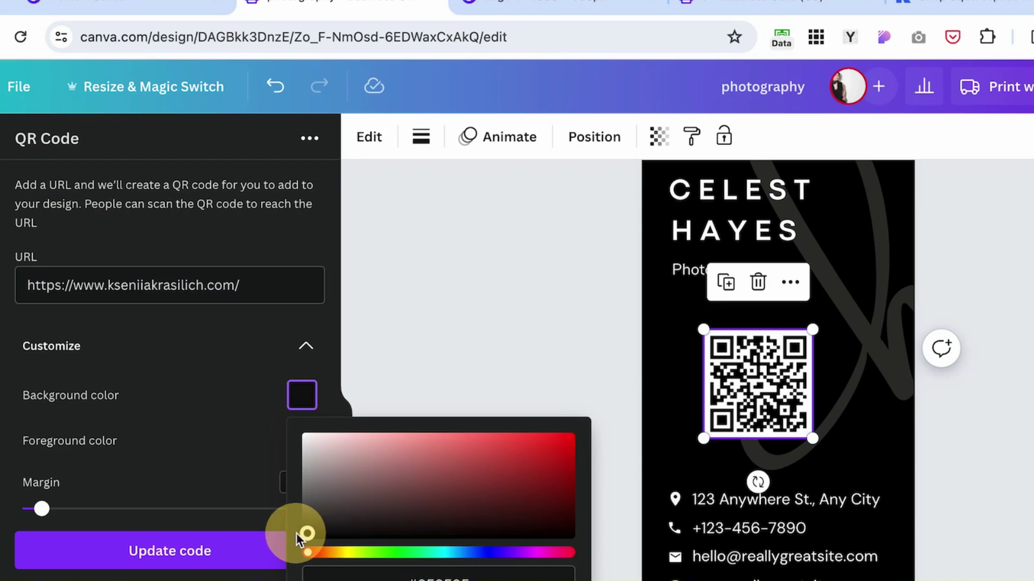
pyautogui.click(243, 359)
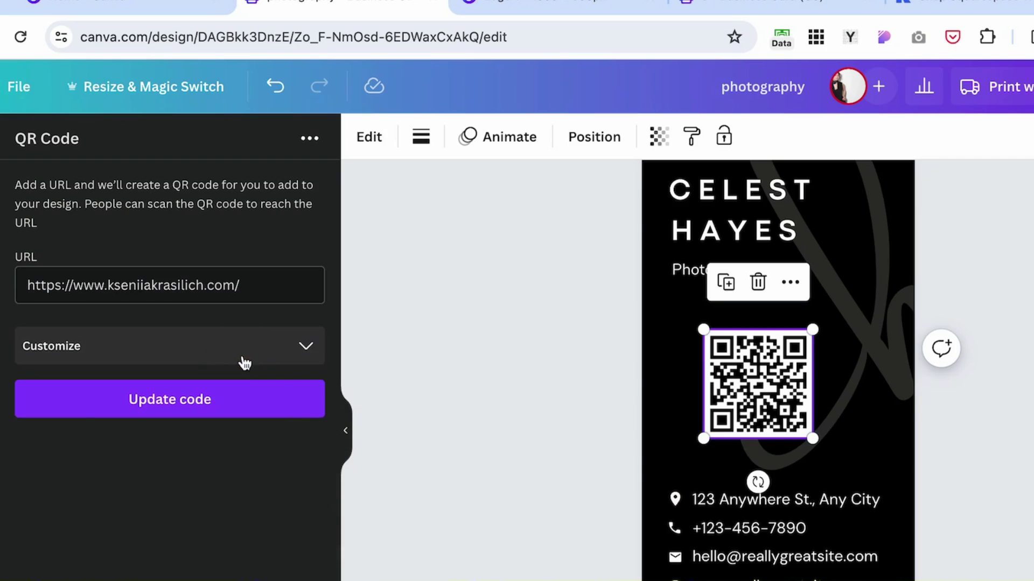
pyautogui.click(301, 355)
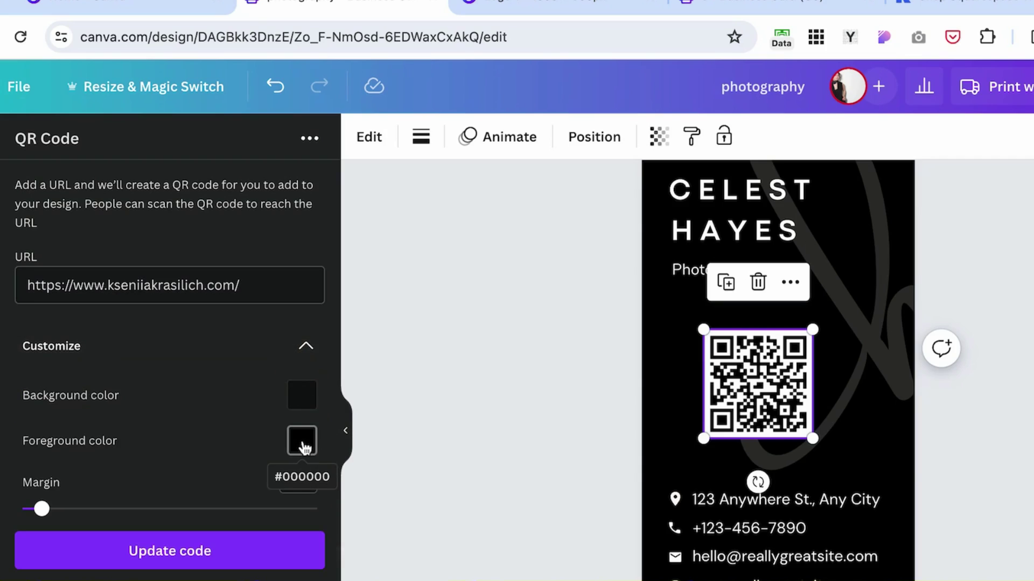
pyautogui.click(303, 444)
pyautogui.click(424, 404)
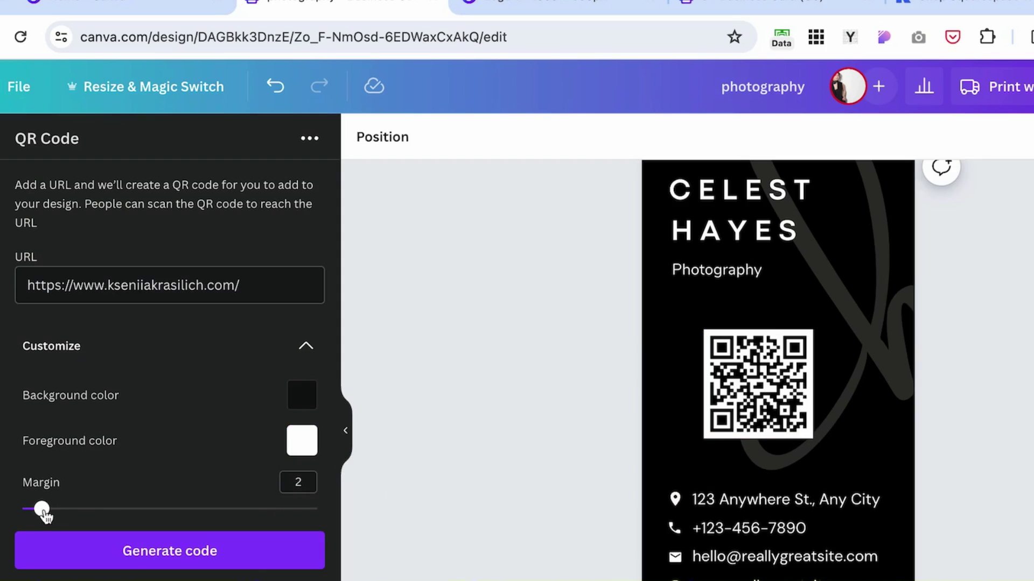
pyautogui.moveTo(42, 509)
pyautogui.mouseDown()
pyautogui.moveTo(81, 509)
pyautogui.moveTo(42, 509)
pyautogui.mouseUp()
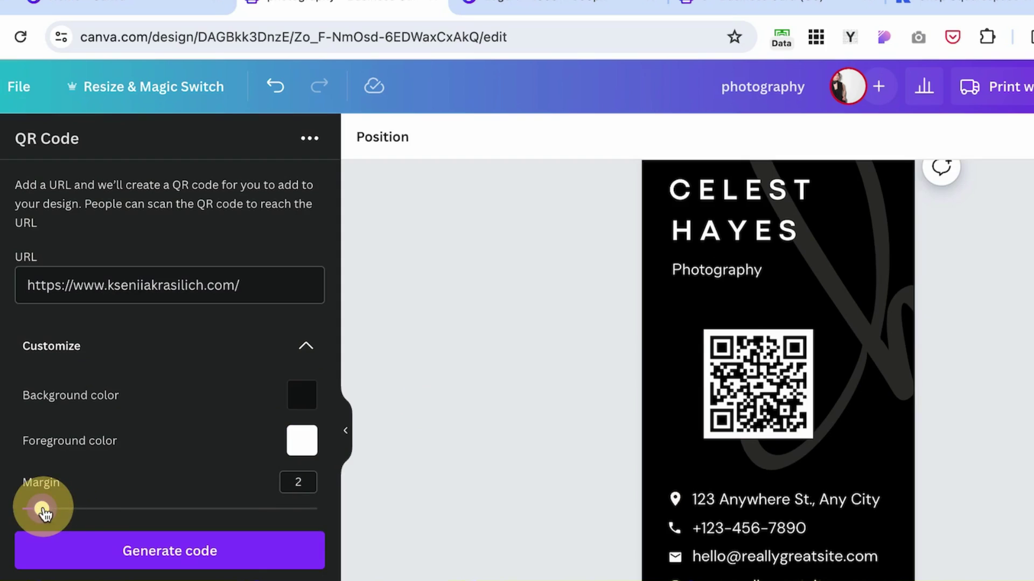
pyautogui.click(170, 552)
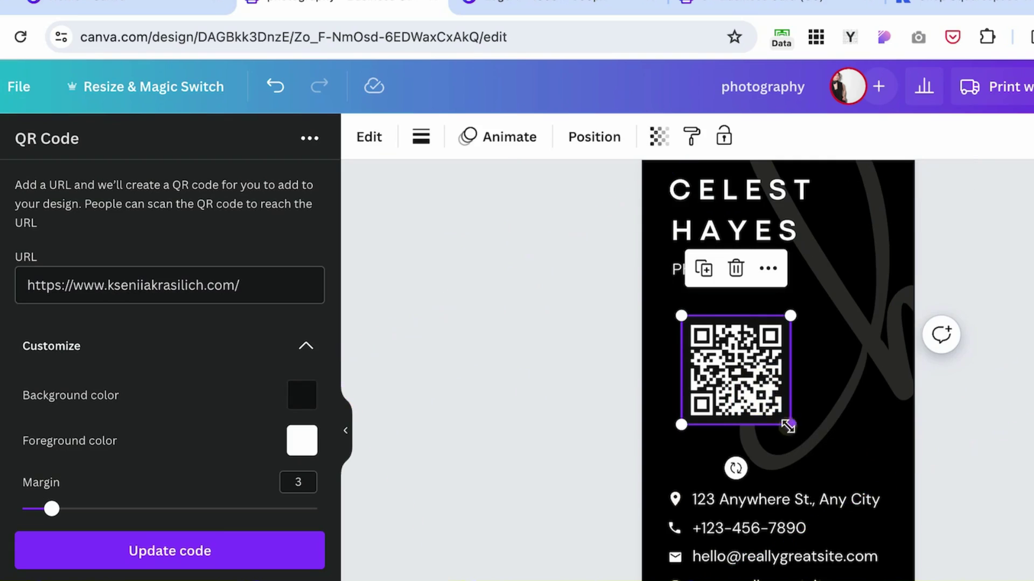
# Enlarge the QR code, place it below the name, and duplicate the page.
pyautogui.moveTo(791, 425); pyautogui.dragTo(835, 469)
pyautogui.moveTo(767, 388)
pyautogui.mouseDown()
pyautogui.moveTo(745, 353)
pyautogui.moveTo(752, 375)
pyautogui.mouseUp()
pyautogui.click(1002, 531)
pyautogui.scroll(1, 1001, 532)
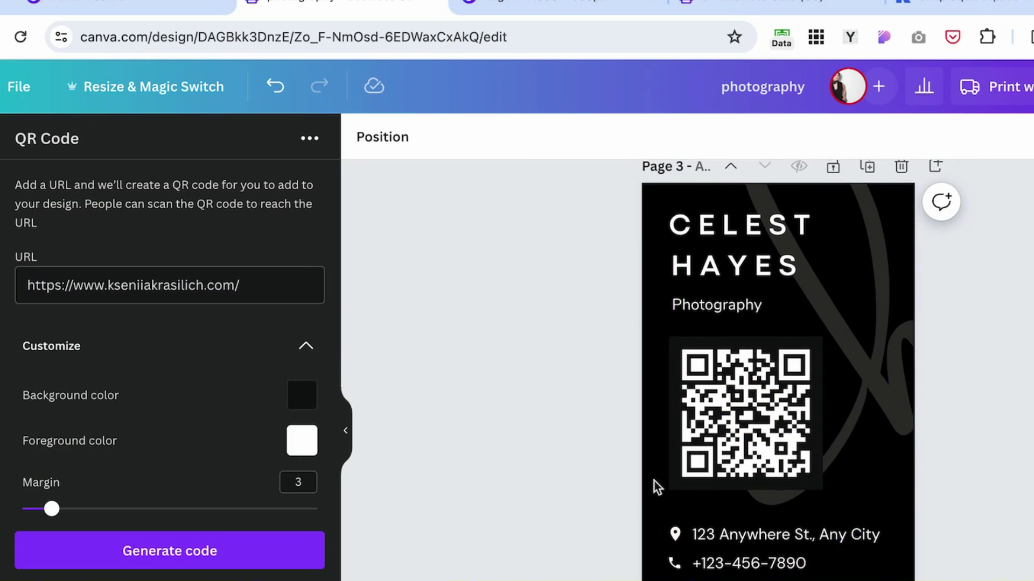
pyautogui.click(700, 479)
pyautogui.click(964, 526)
pyautogui.scroll(1, 857, 231)
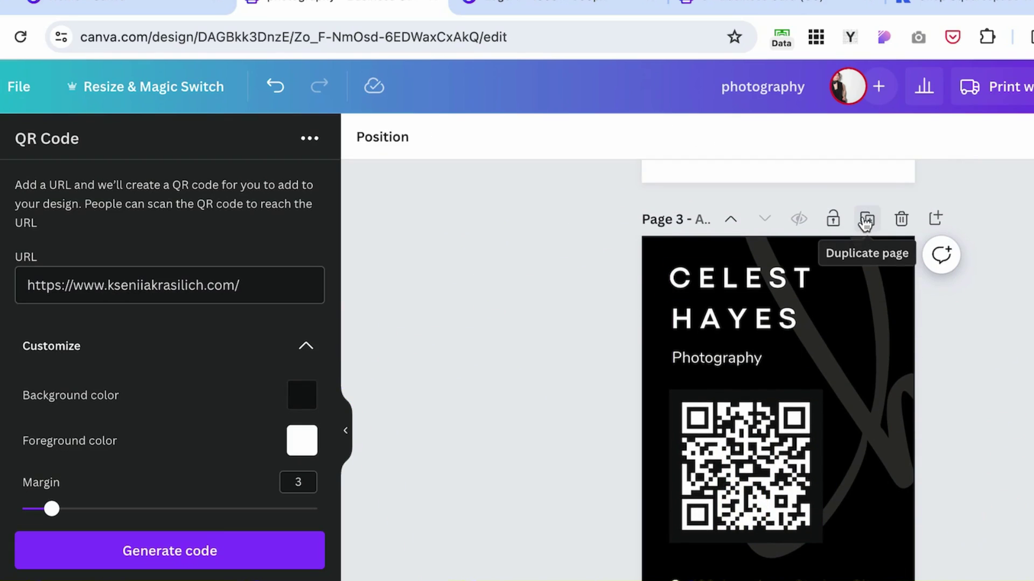
pyautogui.scroll(-2, 785, 499)
pyautogui.scroll(1, 901, 210)
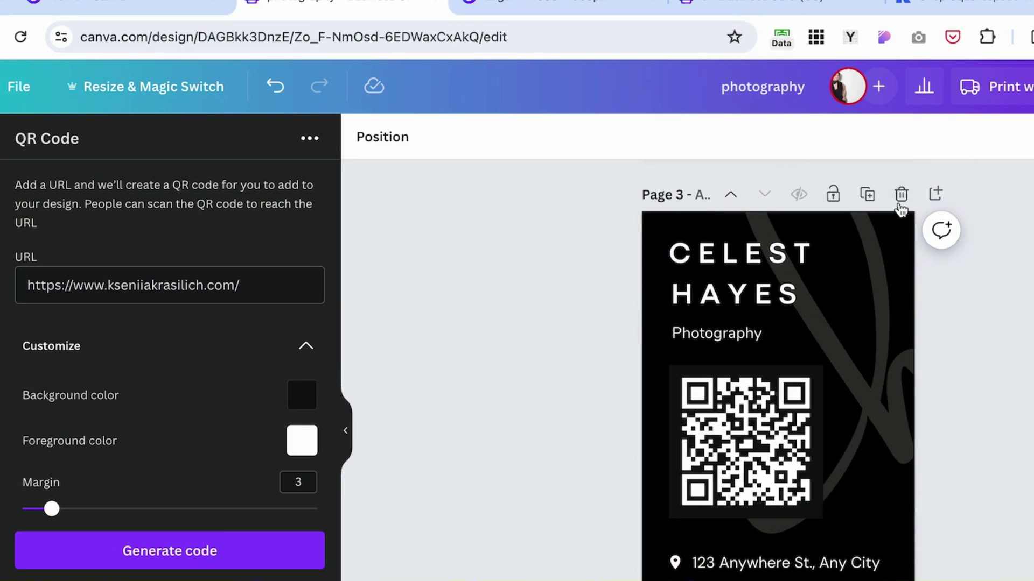
pyautogui.click(867, 202)
pyautogui.scroll(1, 619, 510)
# Move the QR code to the top of the card and the name text beneath it.
pyautogui.click(584, 427)
pyautogui.keyDown('shift'); pyautogui.click(531, 280); pyautogui.keyUp('shift')
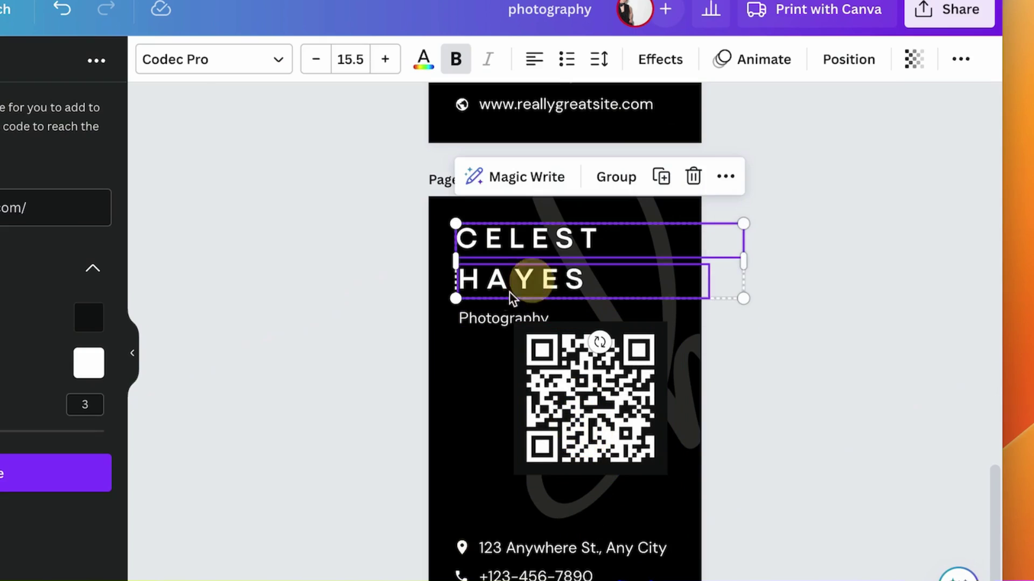
pyautogui.moveTo(506, 291); pyautogui.dragTo(503, 494)
pyautogui.moveTo(603, 425); pyautogui.dragTo(592, 346)
pyautogui.click(692, 439)
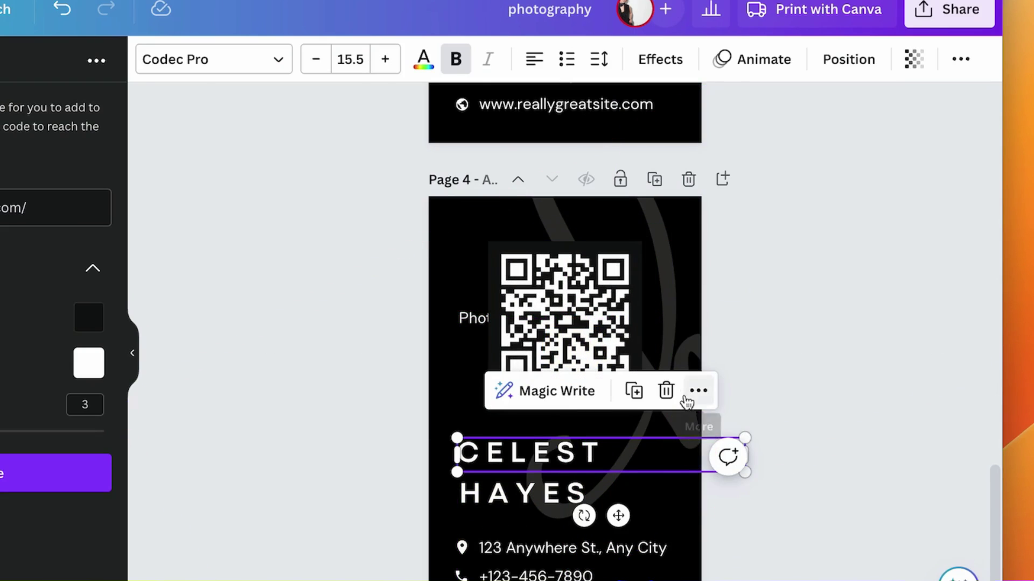
pyautogui.click(669, 310)
pyautogui.moveTo(669, 310); pyautogui.dragTo(651, 544)
pyautogui.press('super+z')
pyautogui.press('super+z')
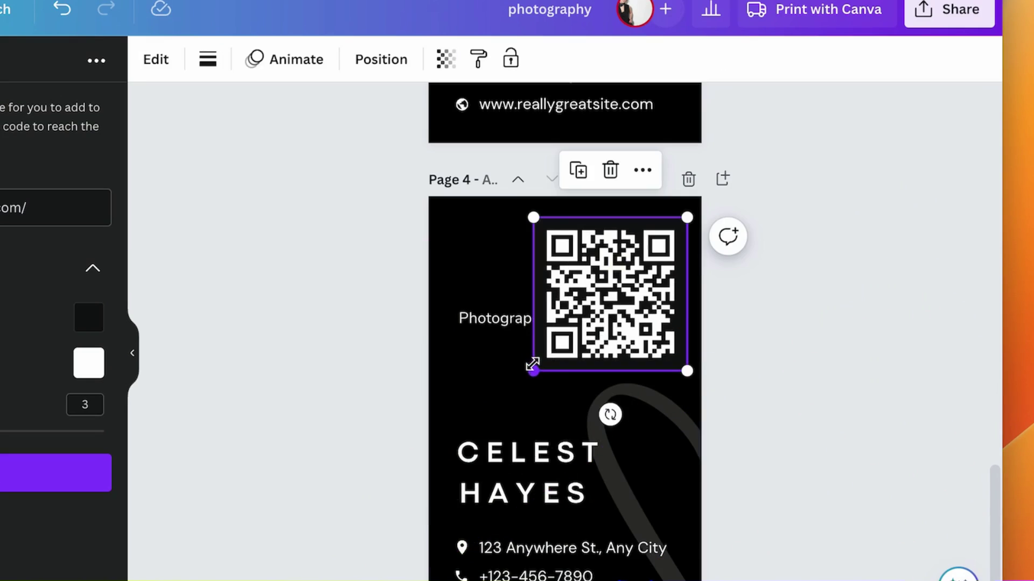
# Resize the QR code in the top-right corner of the card.
pyautogui.moveTo(533, 365); pyautogui.dragTo(572, 319)
pyautogui.click(841, 287)
pyautogui.scroll(-1, 841, 286)
pyautogui.moveTo(657, 249); pyautogui.dragTo(663, 256)
pyautogui.click(790, 286)
pyautogui.click(498, 323)
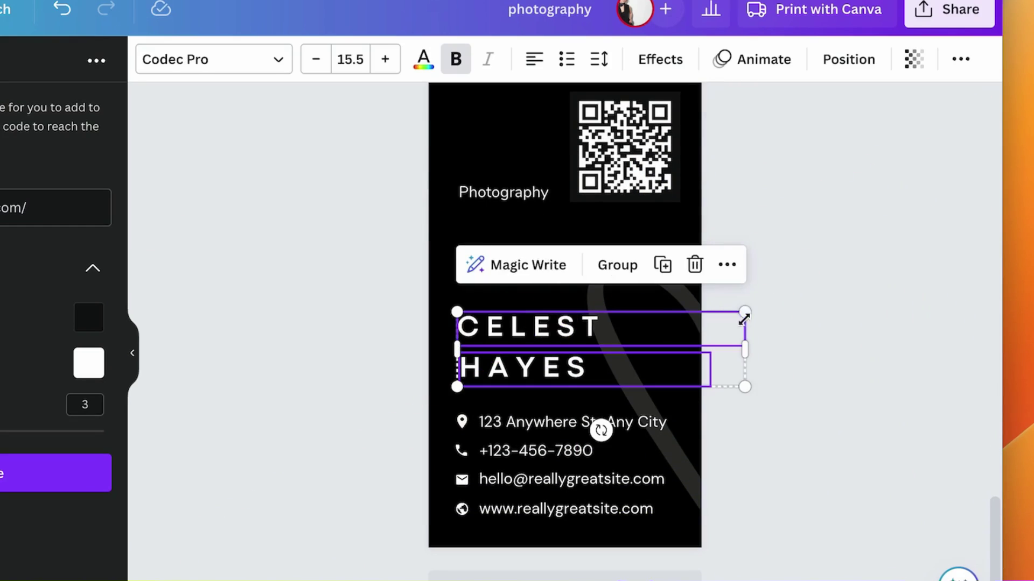
pyautogui.moveTo(746, 312); pyautogui.dragTo(670, 313)
pyautogui.moveTo(511, 350)
pyautogui.mouseDown()
pyautogui.moveTo(512, 276)
pyautogui.moveTo(509, 286)
pyautogui.mouseUp()
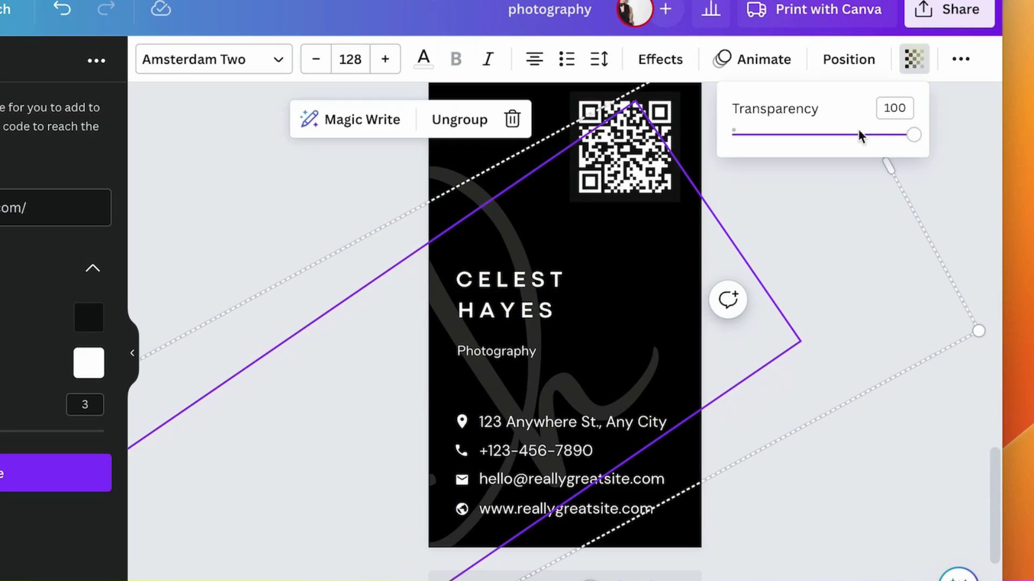
# Fade the rotated background script signature to transparency 11.
pyautogui.moveTo(860, 134)
pyautogui.mouseDown()
pyautogui.moveTo(828, 135)
pyautogui.moveTo(910, 134)
pyautogui.moveTo(964, 212)
pyautogui.mouseUp()
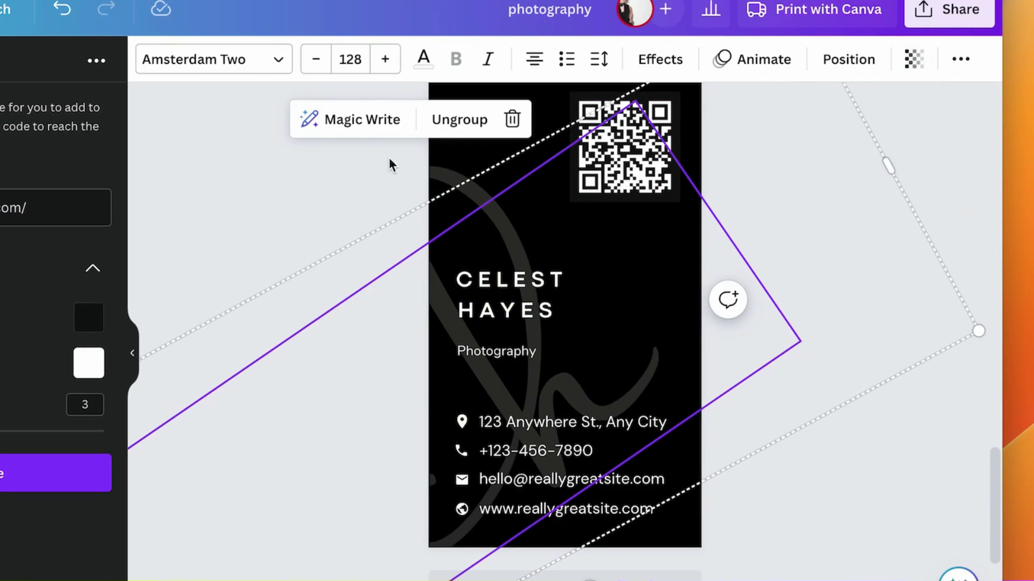
pyautogui.click(353, 172)
pyautogui.moveTo(353, 171); pyautogui.dragTo(498, 231)
pyautogui.click(913, 60)
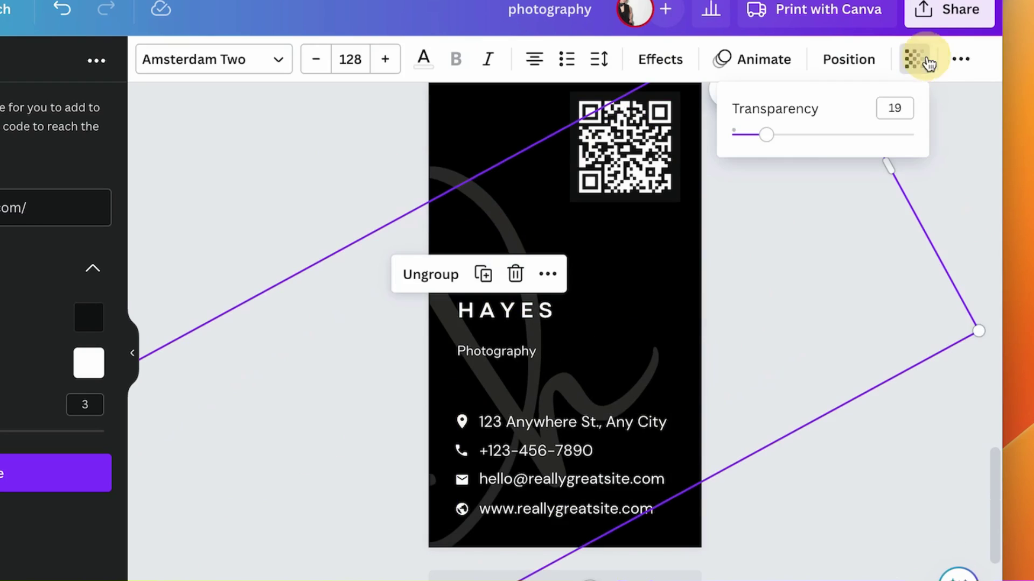
pyautogui.moveTo(784, 144); pyautogui.dragTo(750, 132)
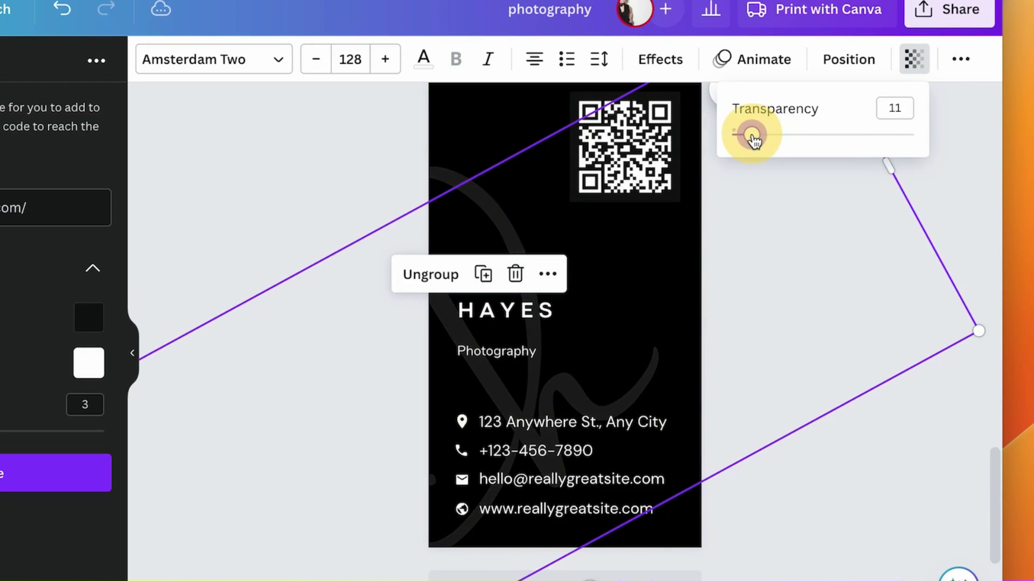
pyautogui.click(633, 365)
pyautogui.press('Escape')
pyautogui.scroll(-10, 890, 217)
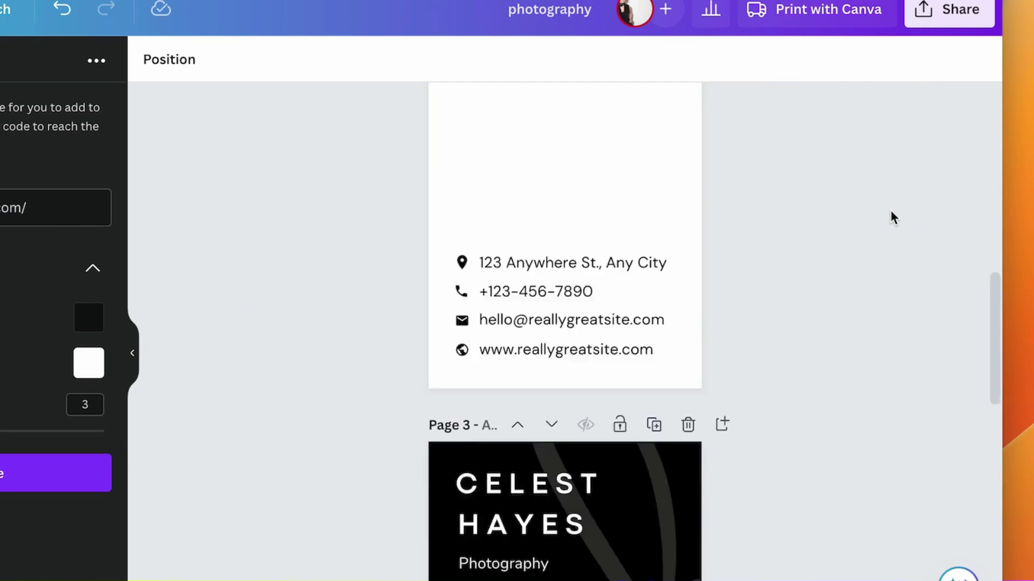
# Delete the older page 3 card and review all card pages side by side.
pyautogui.scroll(2, 891, 217)
pyautogui.scroll(1, 770, 231)
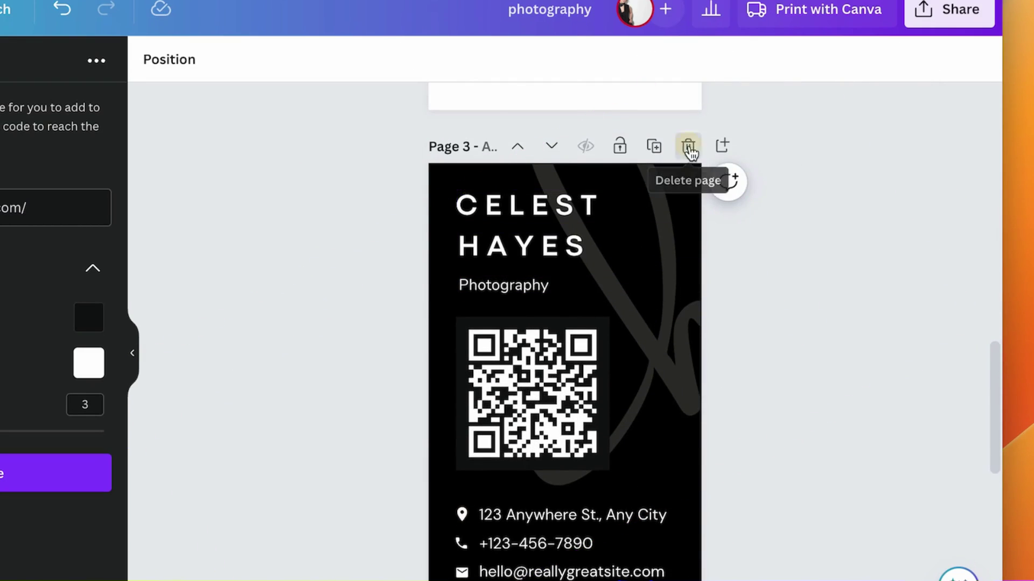
pyautogui.click(685, 146)
pyautogui.scroll(-2, 296, 282)
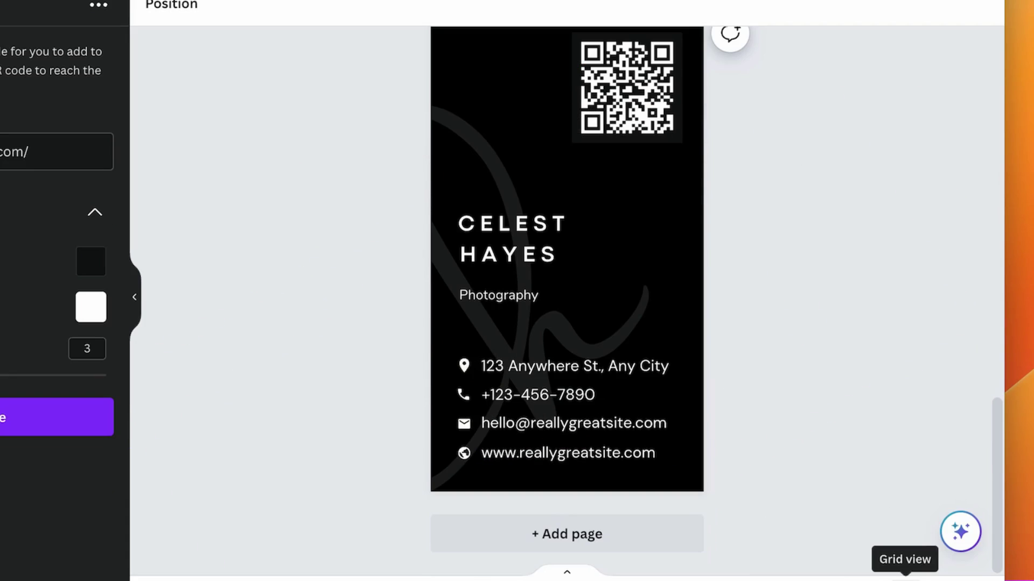
pyautogui.click(904, 579)
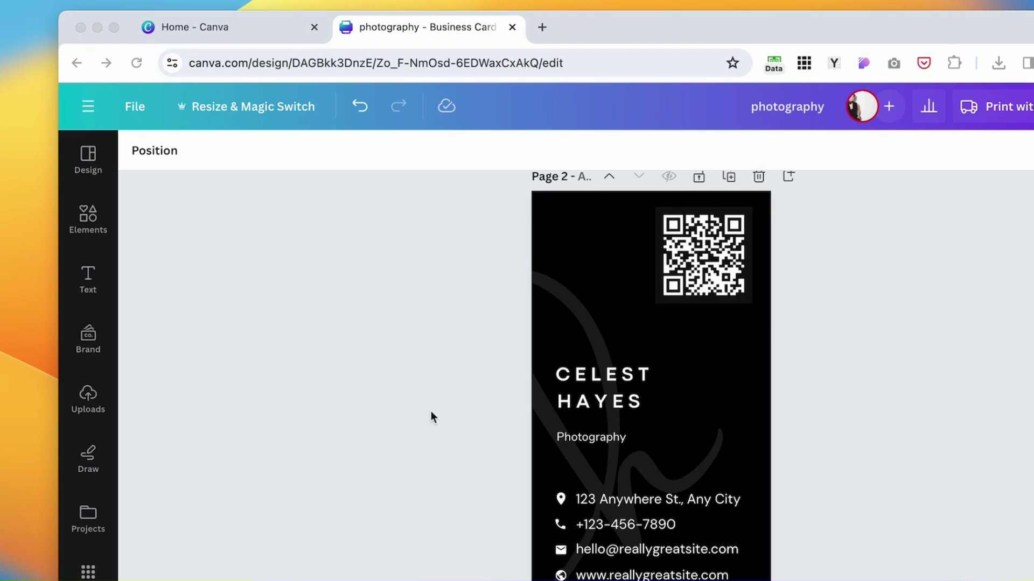
pyautogui.scroll(-1, 683, 436)
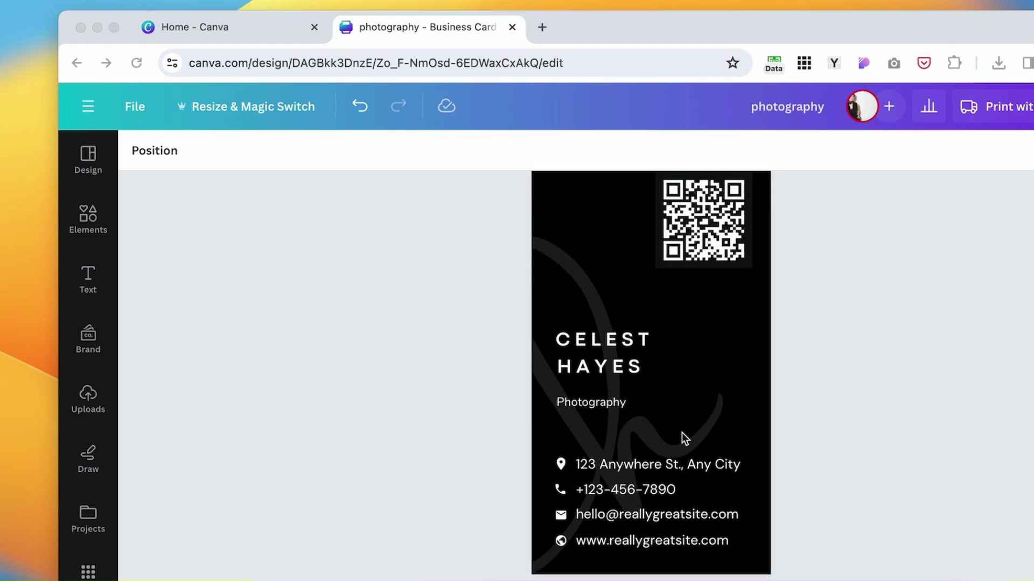
pyautogui.scroll(10, 684, 304)
pyautogui.click(350, 291)
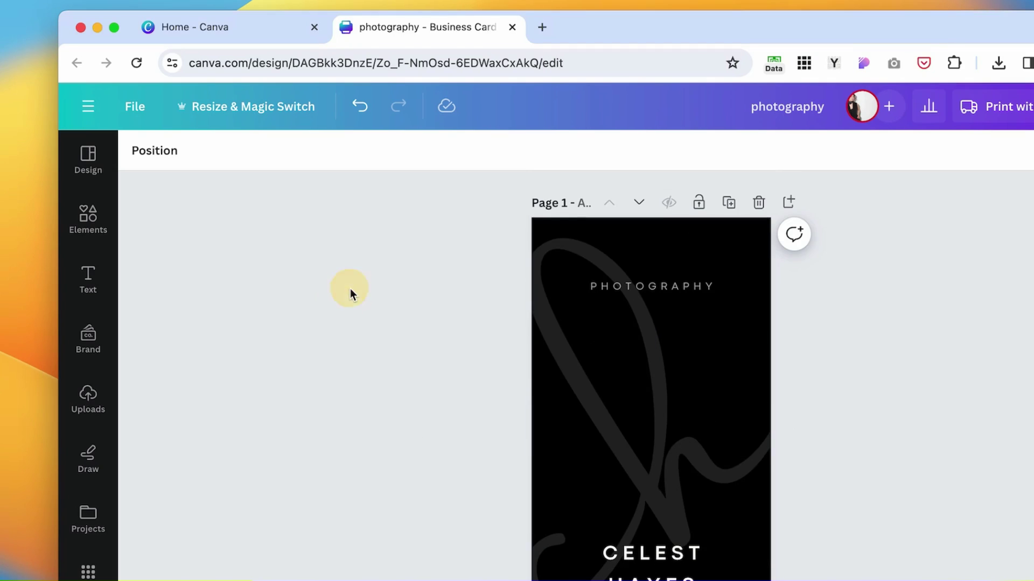
# Turn on margin guides via File > Settings > Show margins.
pyautogui.click(135, 108)
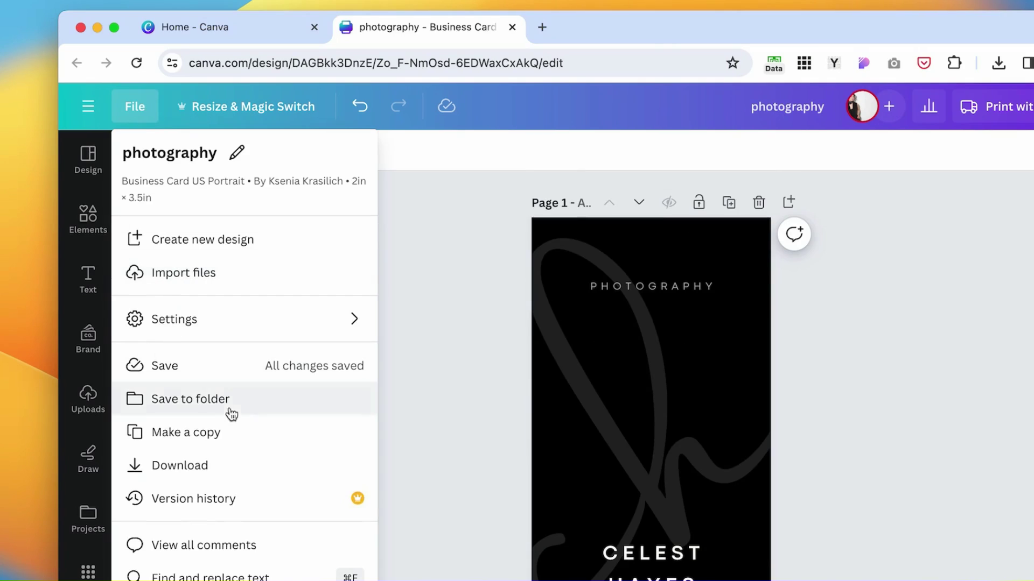
pyautogui.moveTo(208, 325)
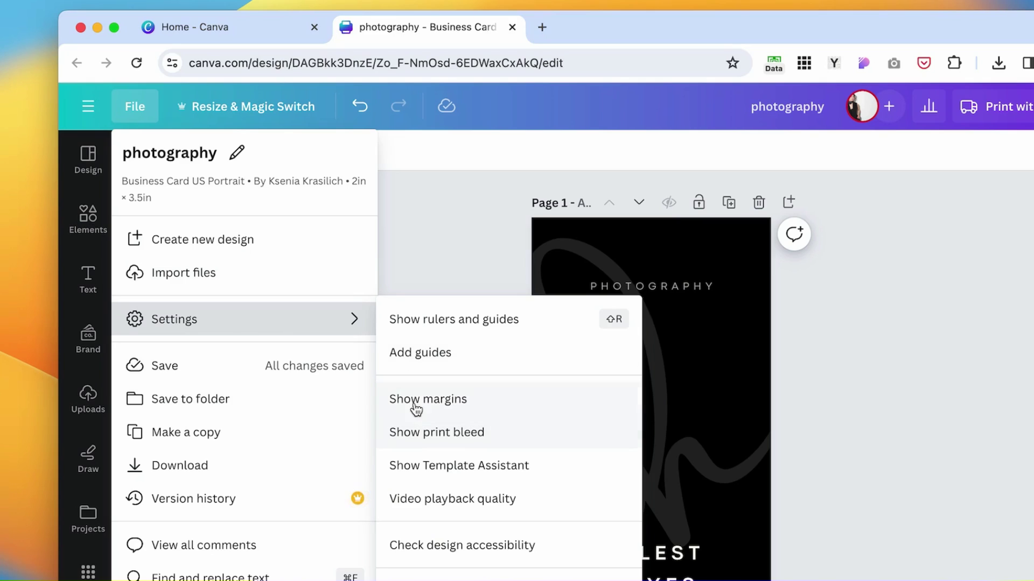
pyautogui.click(437, 403)
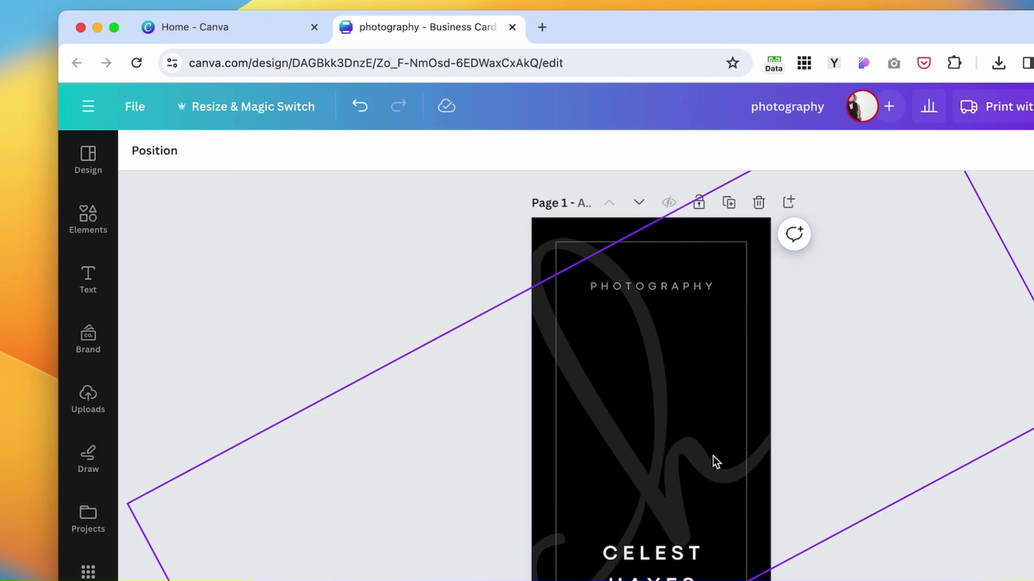
pyautogui.scroll(-10, 711, 461)
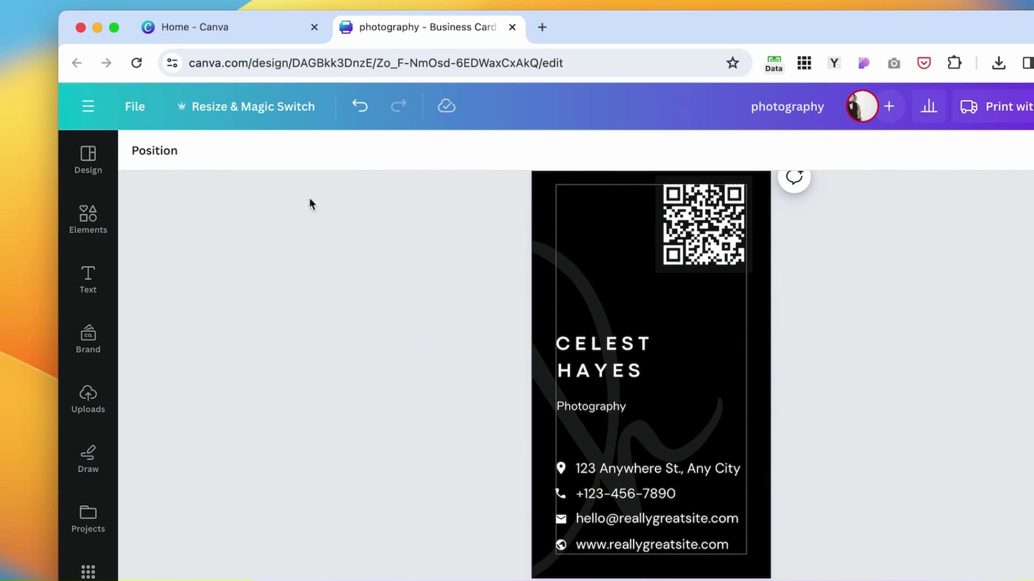
# Turn on Show print bleed, then bring up the Share panel.
pyautogui.click(117, 103)
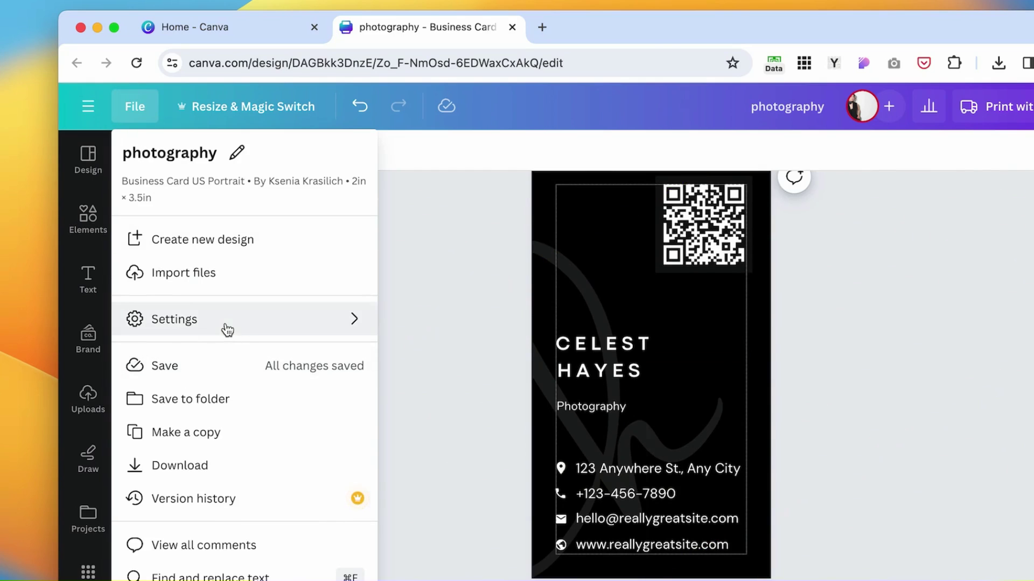
pyautogui.moveTo(227, 330)
pyautogui.click(437, 439)
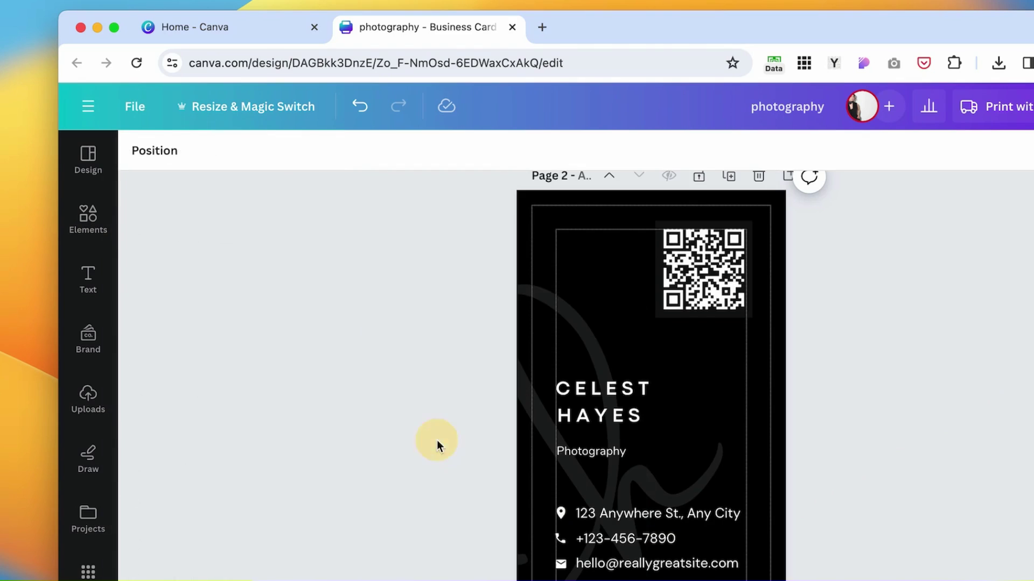
pyautogui.scroll(5, 764, 463)
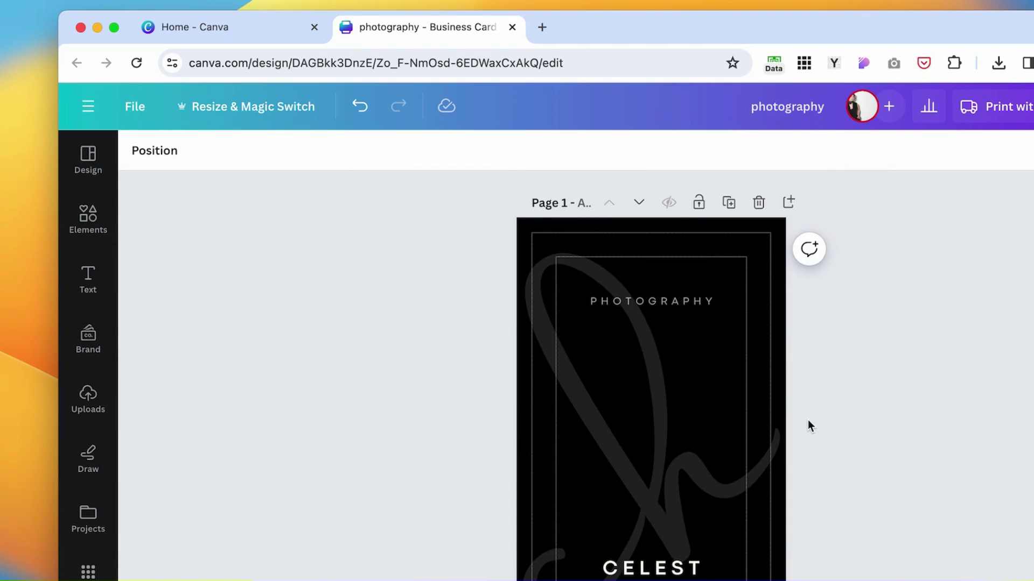
pyautogui.scroll(-5, 808, 425)
pyautogui.scroll(5, 808, 426)
pyautogui.click(1033, 106)
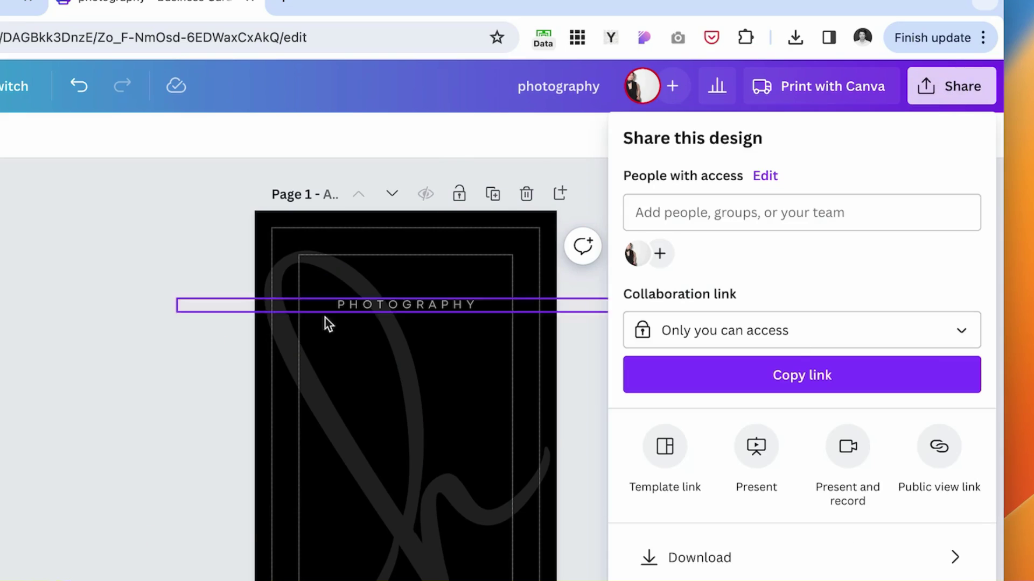
# Download all pages as PDF Print with crop marks and bleed and a CMYK colour profile.
pyautogui.scroll(-10, 579, 318)
pyautogui.scroll(-2, 936, 465)
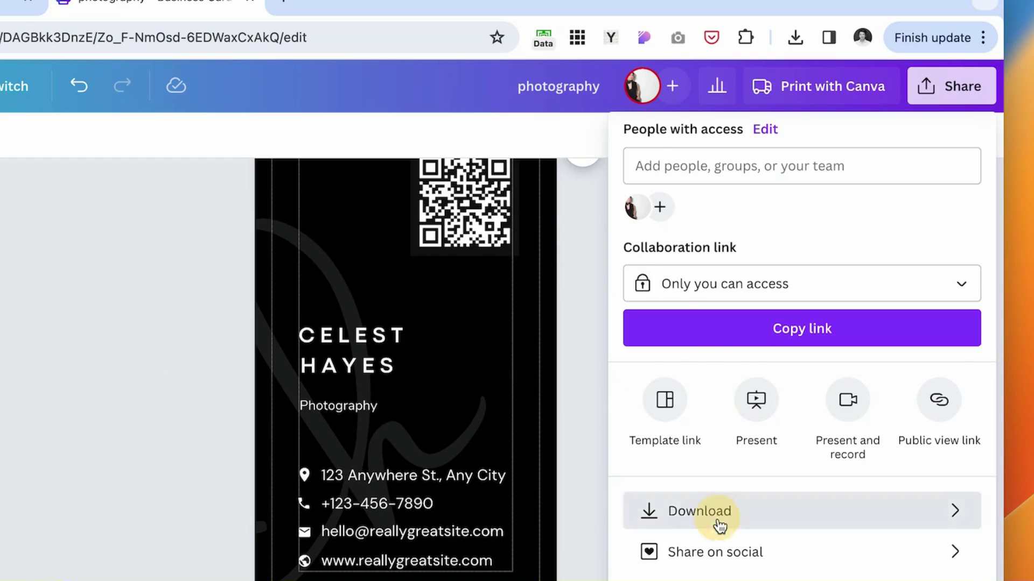
pyautogui.click(720, 520)
pyautogui.click(673, 218)
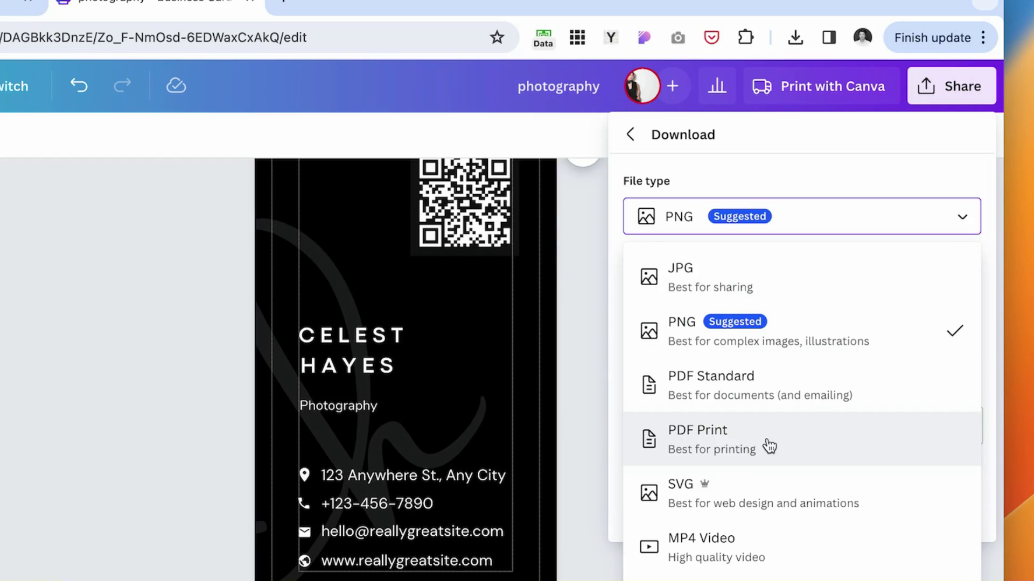
pyautogui.click(769, 446)
pyautogui.click(961, 377)
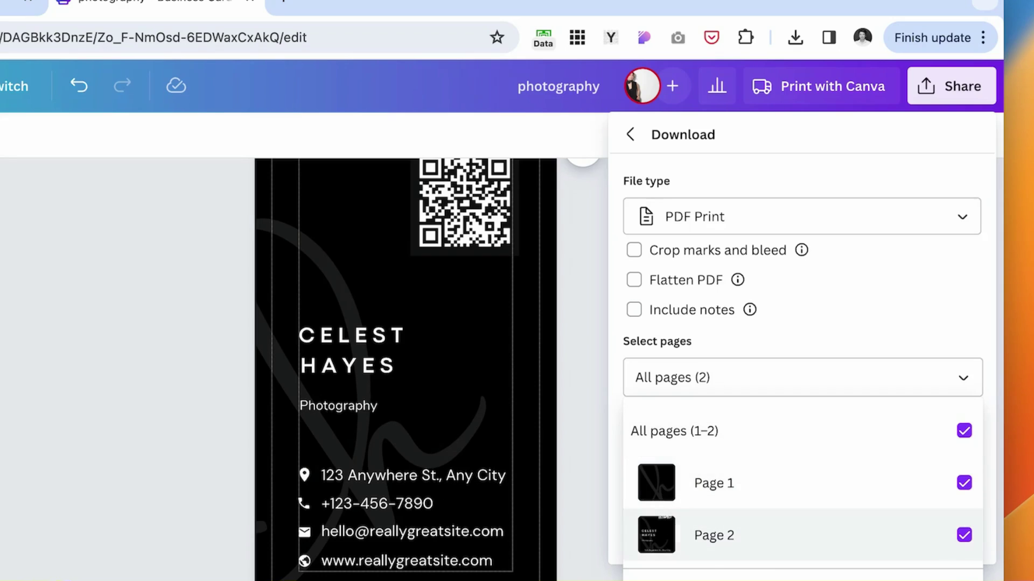
pyautogui.click(961, 337)
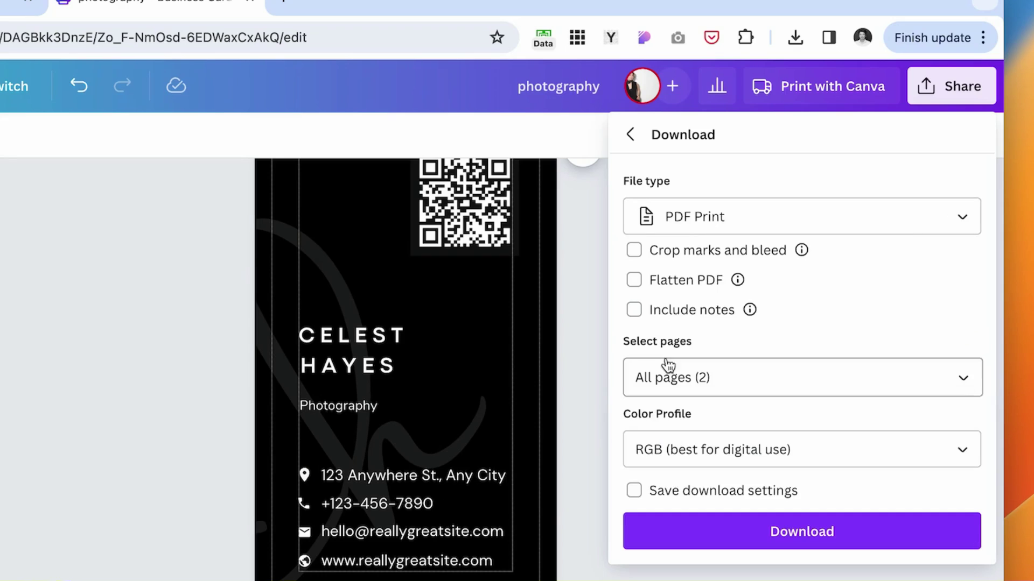
pyautogui.click(634, 249)
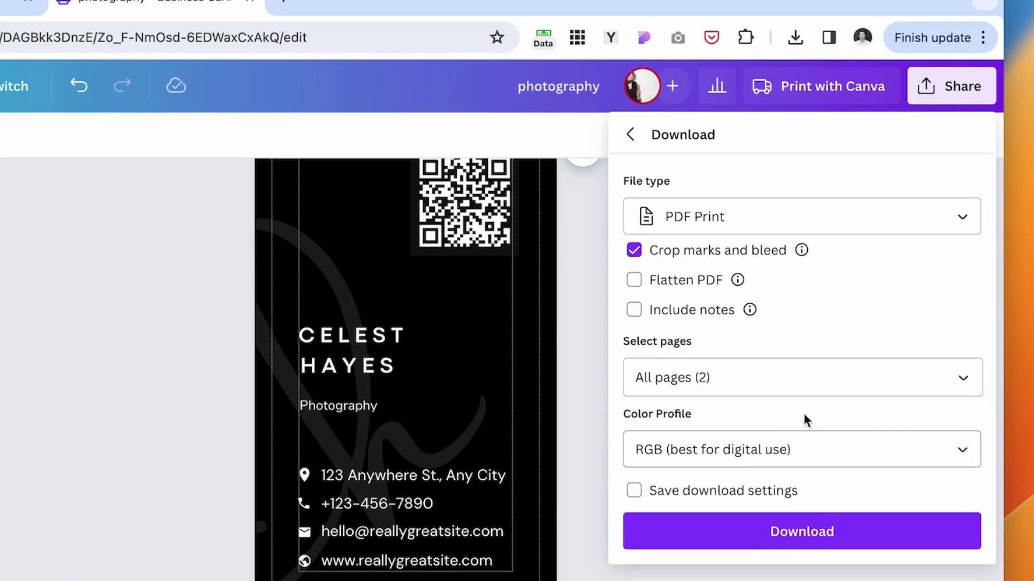
pyautogui.click(808, 449)
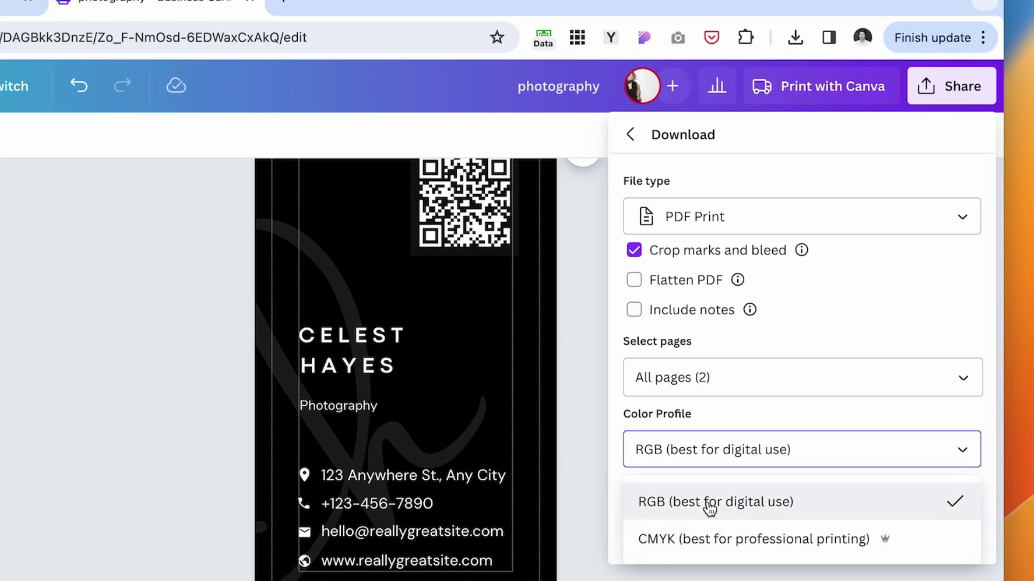
pyautogui.click(721, 550)
pyautogui.click(862, 529)
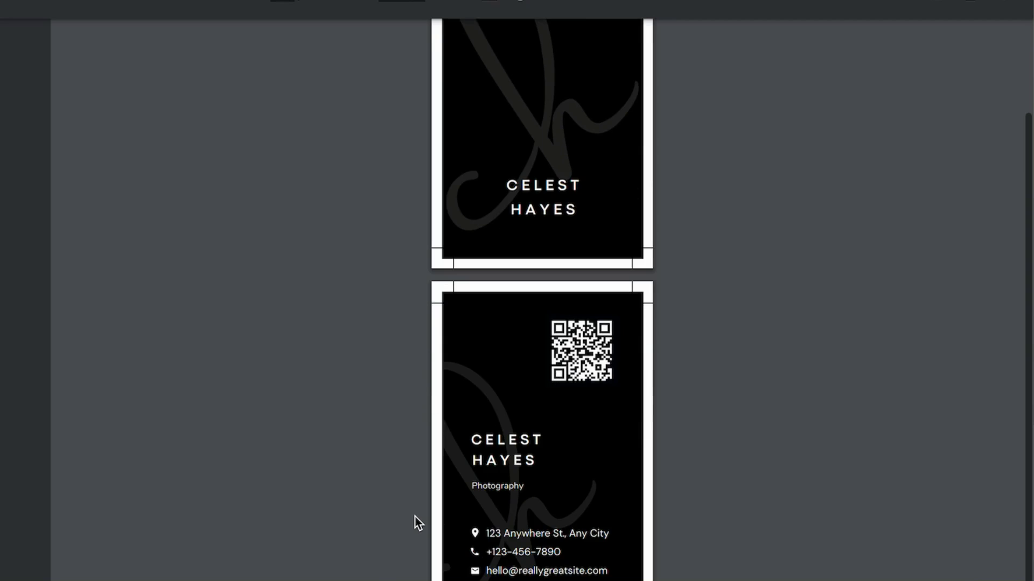
pyautogui.scroll(3, 417, 522)
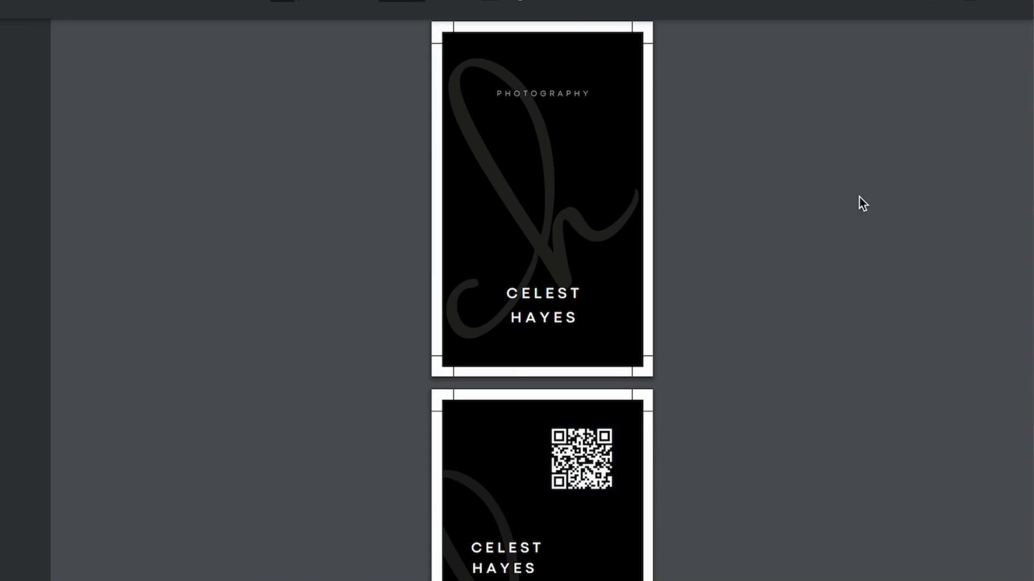
pyautogui.scroll(-2, 504, 349)
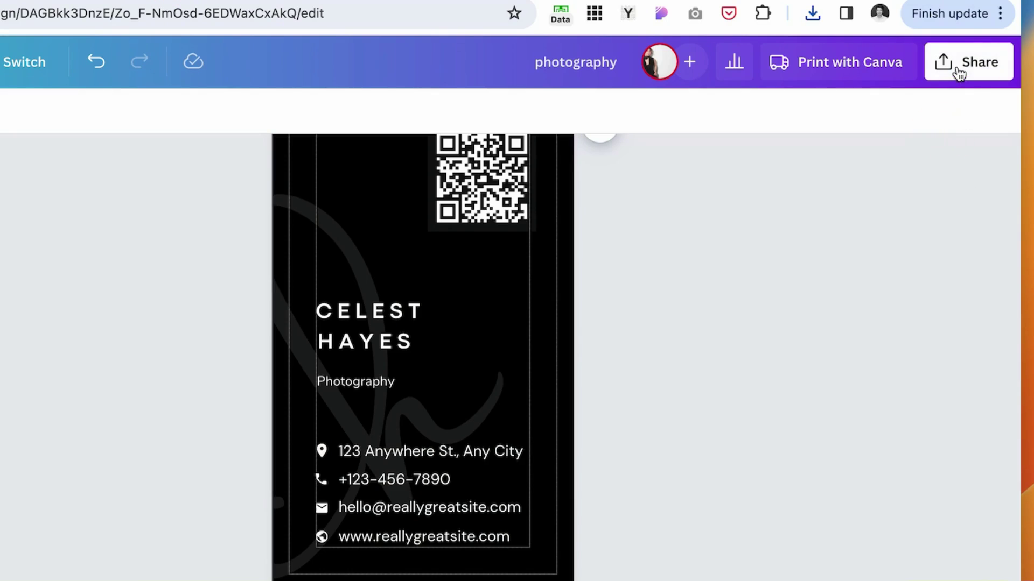
# Start a Print with Canva order, searching 'bus' to pick Business Cards (Portrait).
pyautogui.click(958, 64)
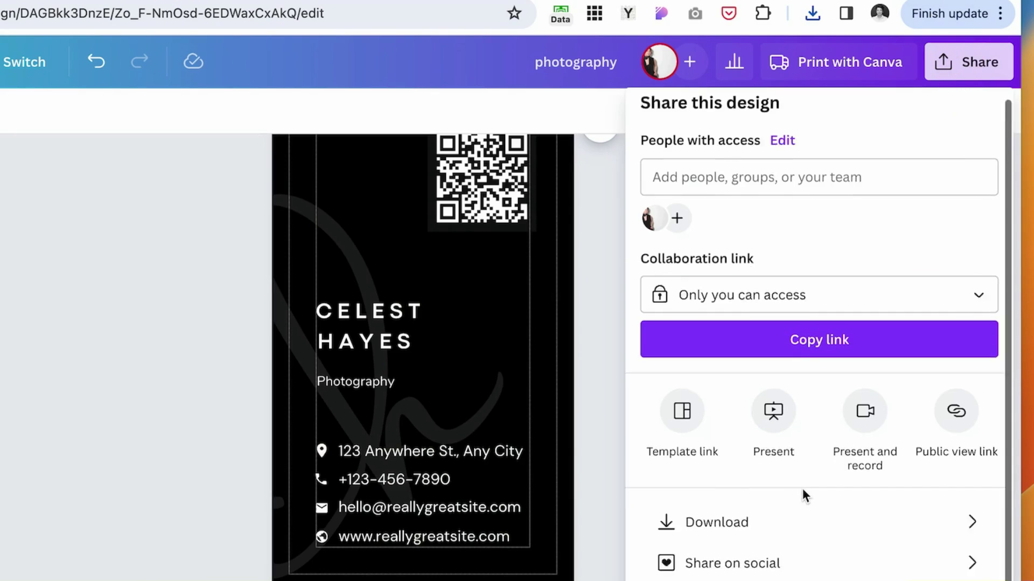
pyautogui.scroll(-1, 694, 501)
pyautogui.click(720, 571)
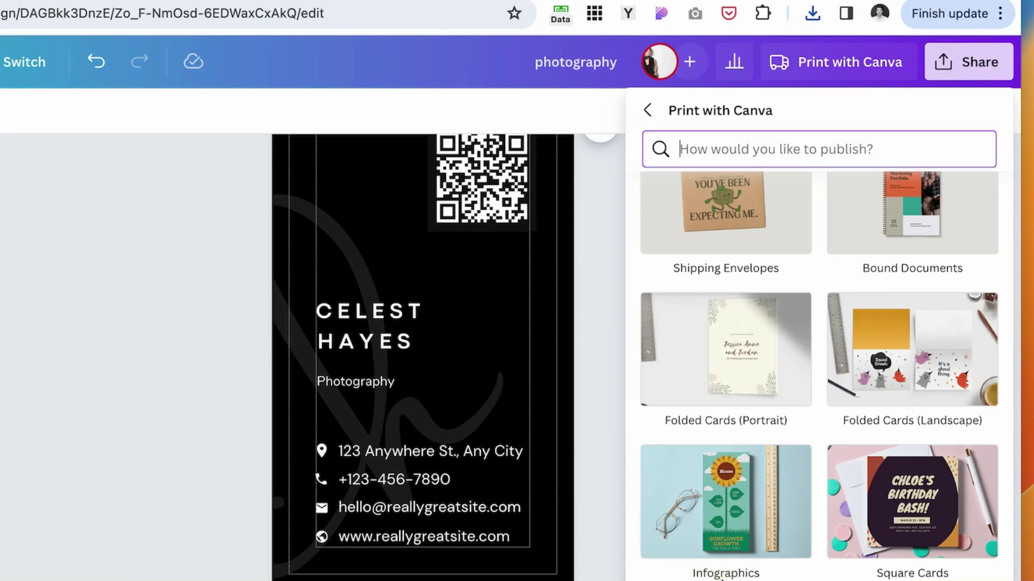
pyautogui.click(724, 151)
pyautogui.write('busi')
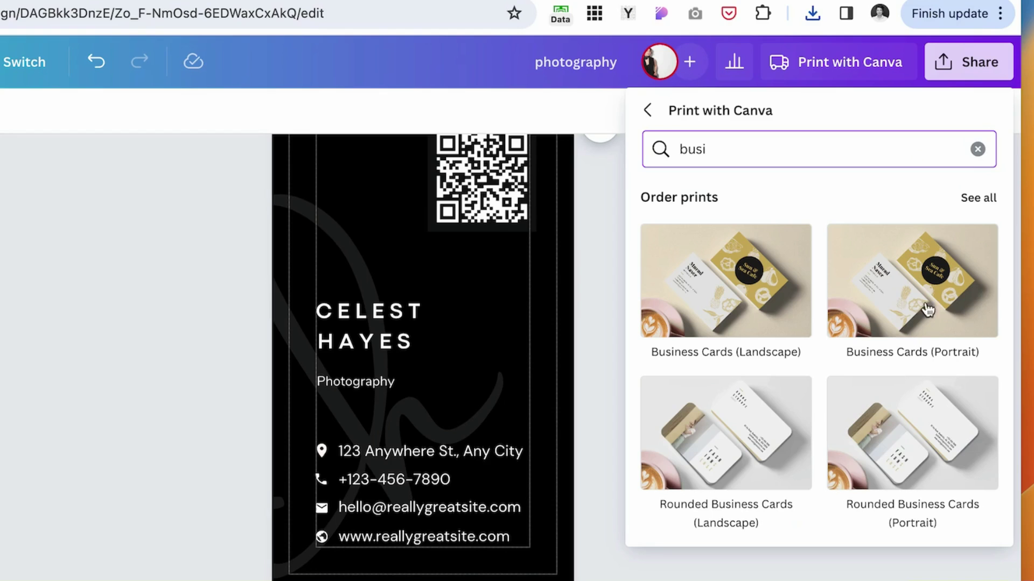
pyautogui.click(942, 291)
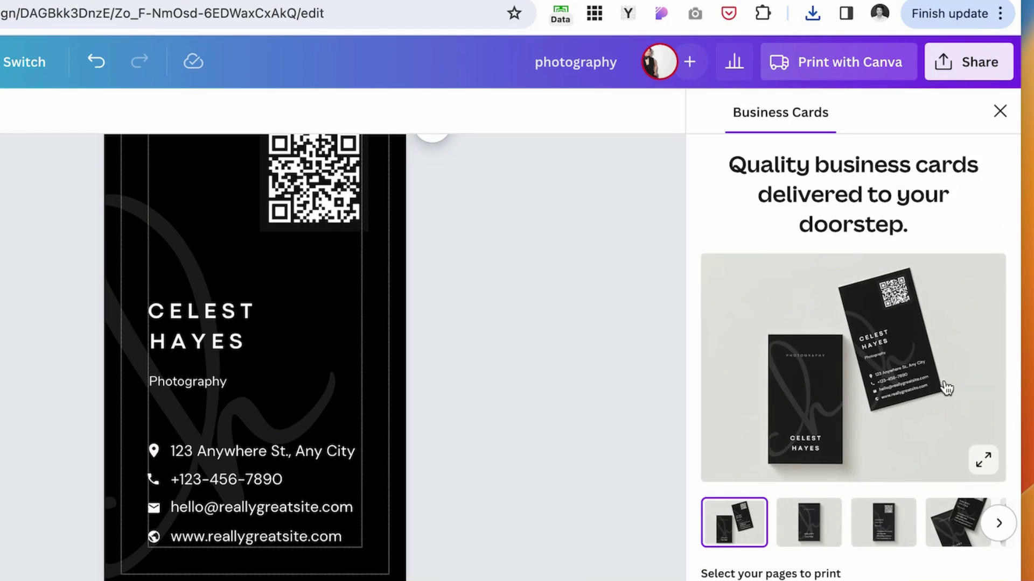
# Keep Premium paper, Matte finish and 50 cards, then continue to the print check.
pyautogui.click(888, 365)
pyautogui.scroll(-3, 905, 346)
pyautogui.click(904, 346)
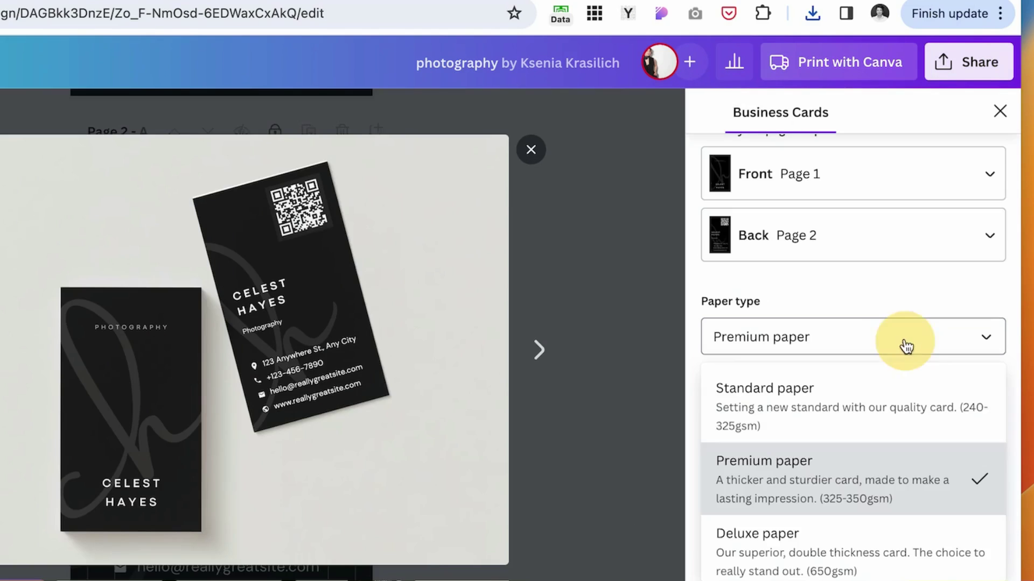
pyautogui.click(834, 293)
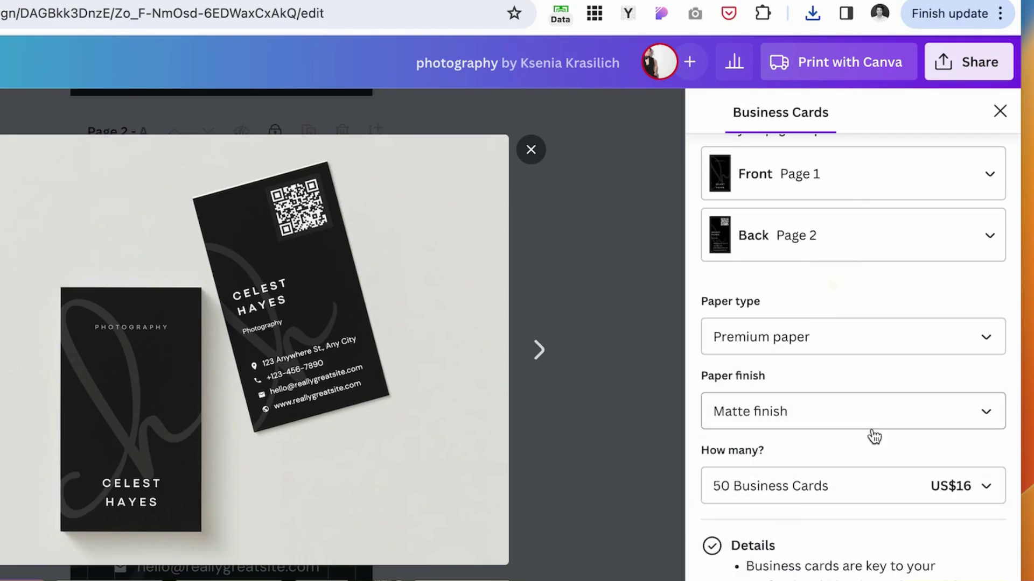
pyautogui.click(858, 410)
pyautogui.scroll(-2, 853, 480)
pyautogui.click(851, 305)
pyautogui.click(807, 486)
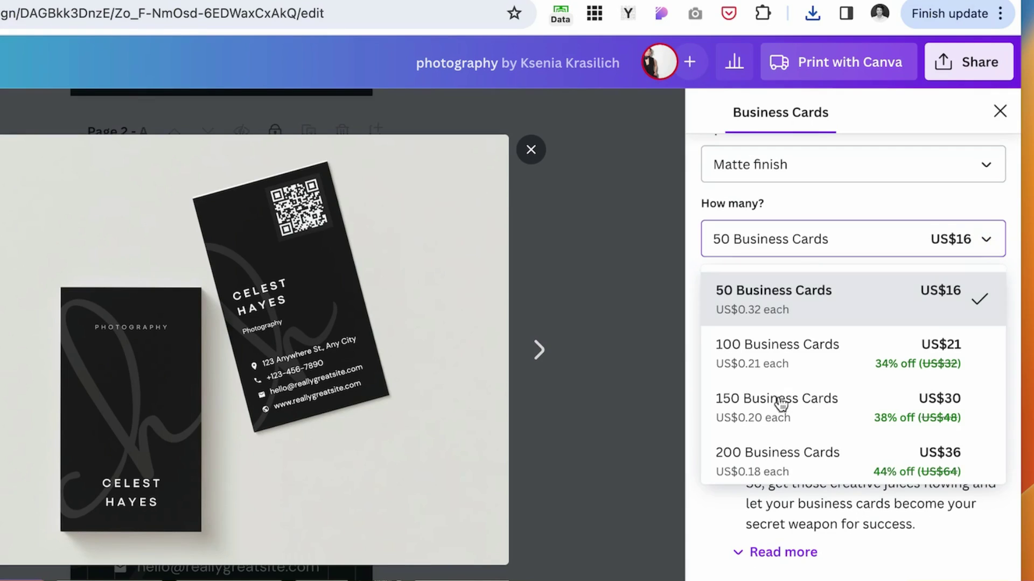
pyautogui.scroll(-2, 830, 269)
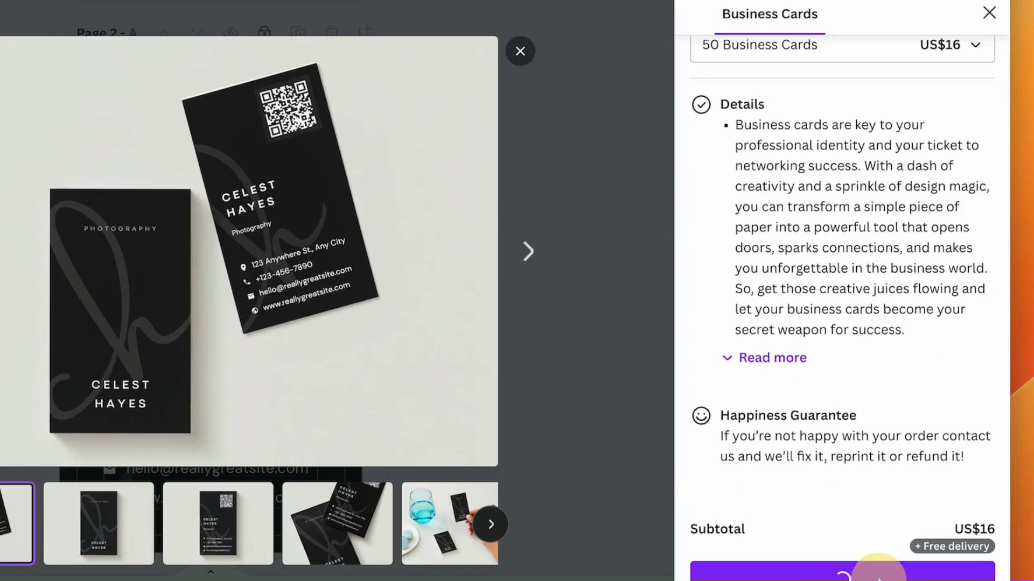
pyautogui.click(865, 565)
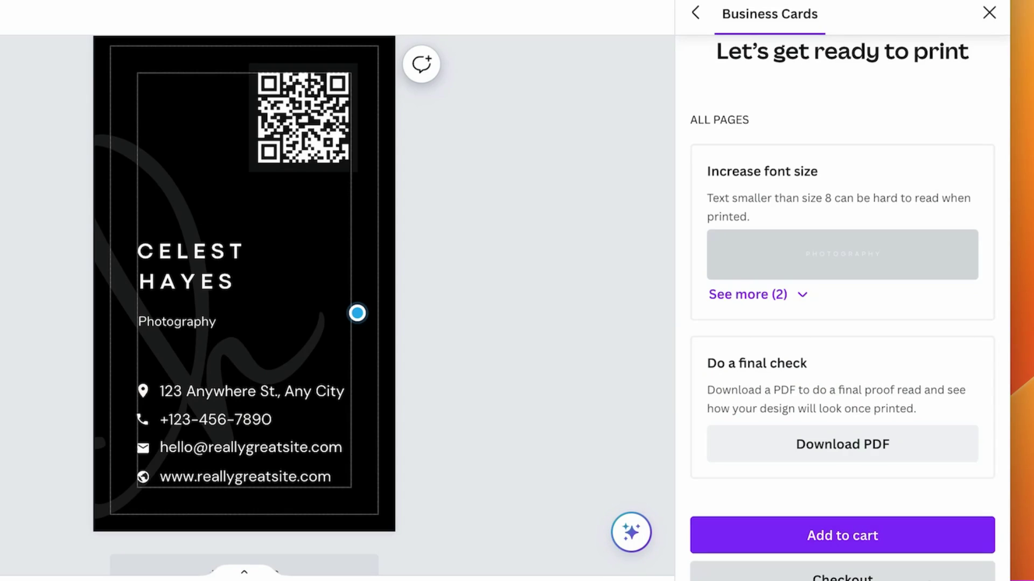